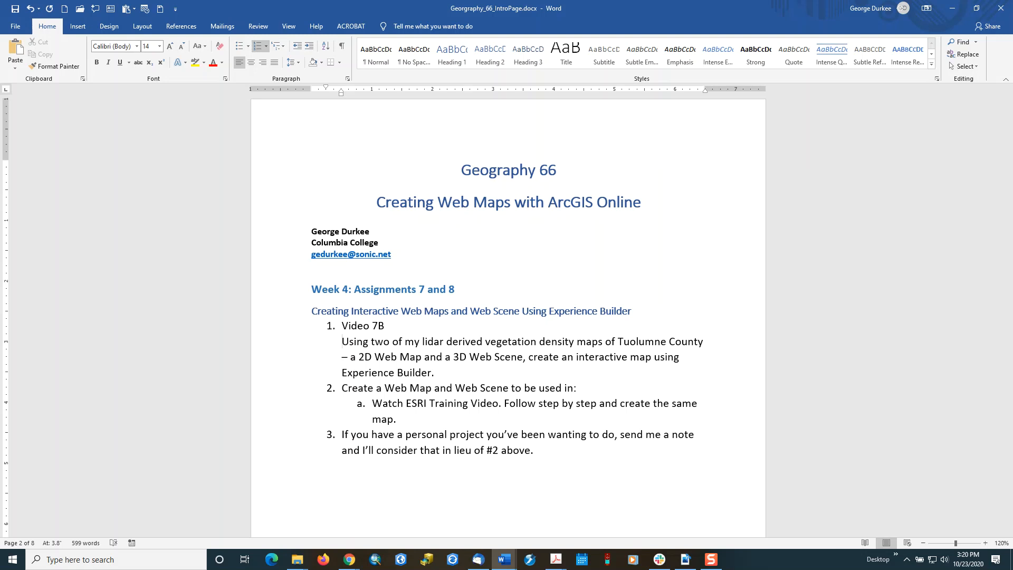
Switch to ArcGIS Online in the browser, open Experience Builder, and create a new experience from the Blank fullscreen template
key(alt+Tab)
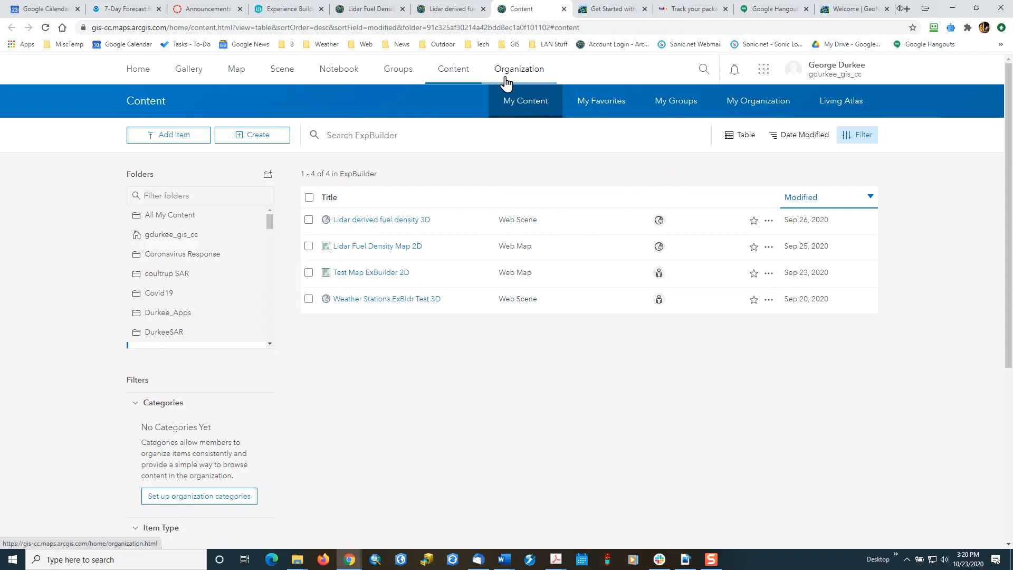
click(764, 74)
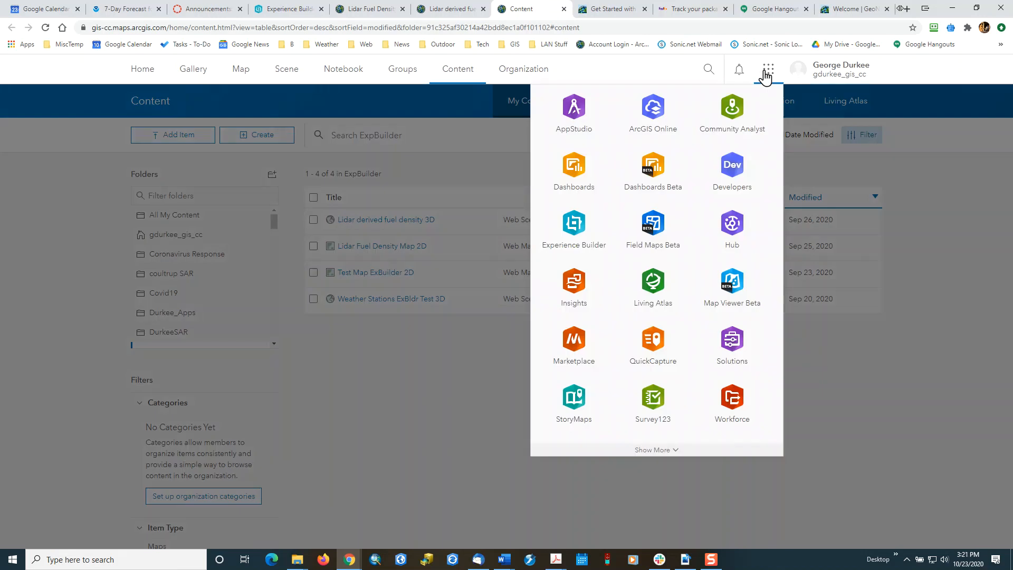
click(574, 227)
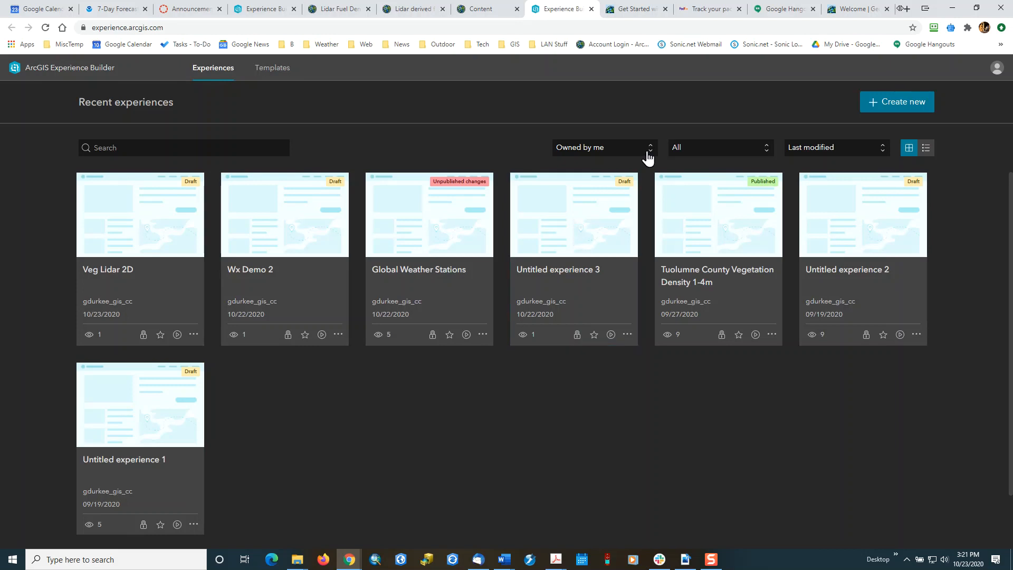
click(872, 105)
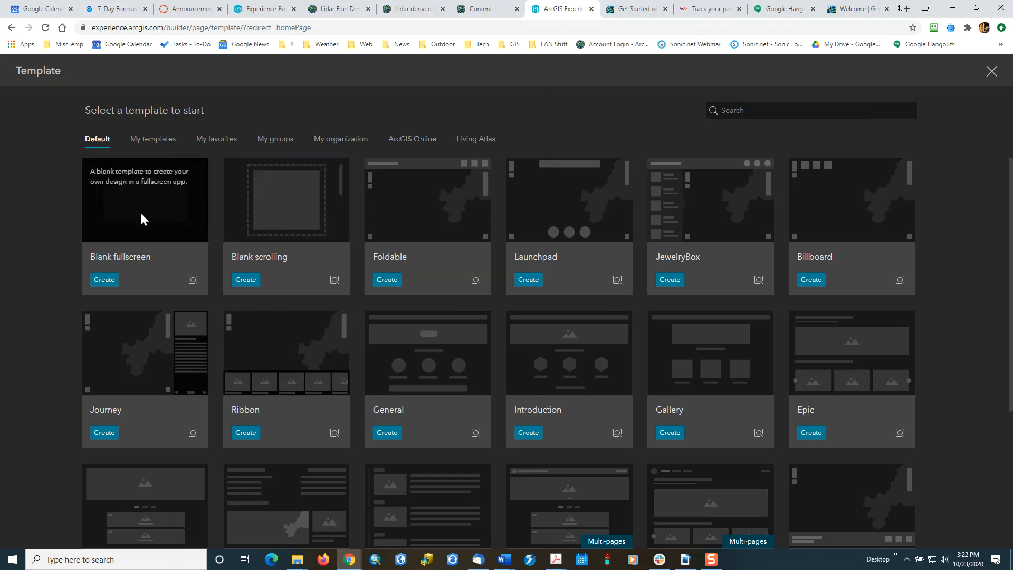
click(105, 280)
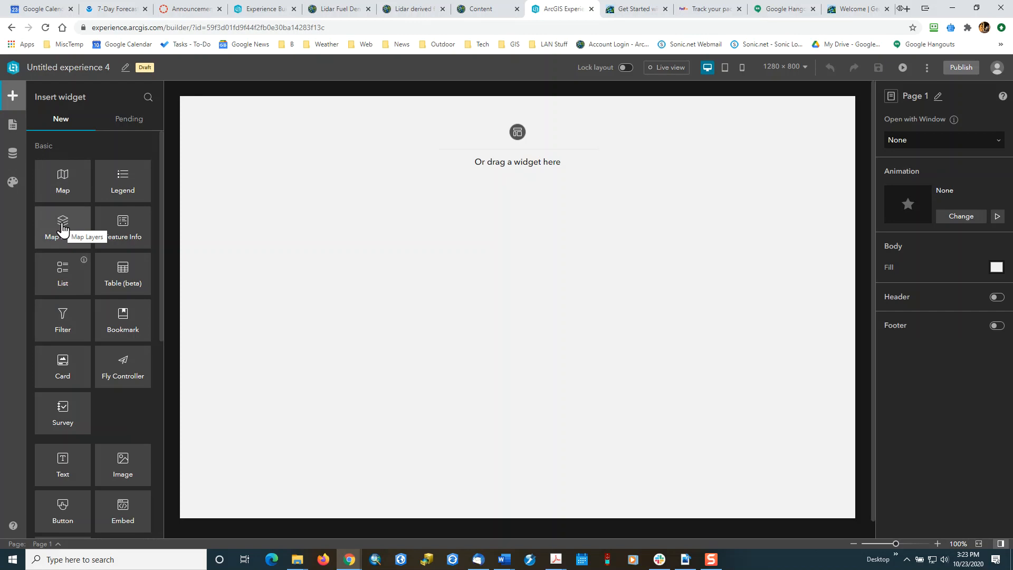
Add a Map widget to the page, move it to the canvas's upper-left corner, and enlarge it to fill most of the page
drag(63, 185, 491, 270)
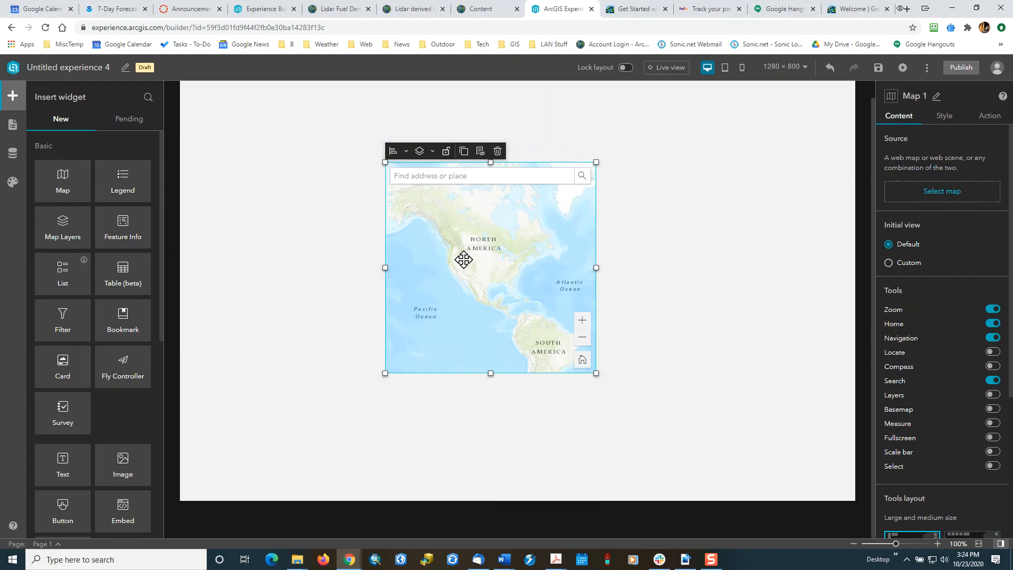
drag(448, 228, 252, 175)
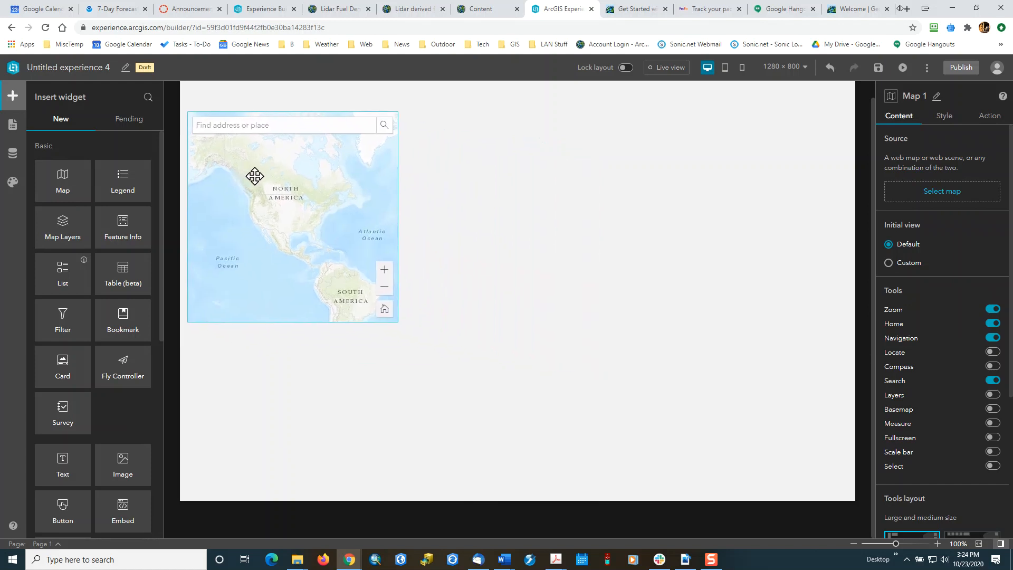
drag(397, 323, 841, 494)
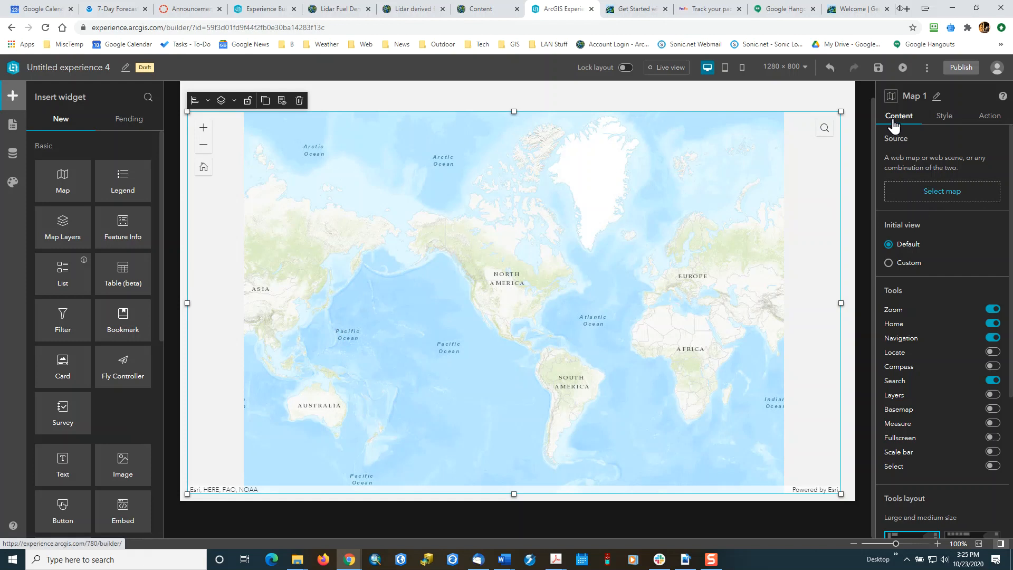
Search ArcGIS Online web maps for "Map of point cloud density in 1 - 4 meter range indicating fuel density" and select Lidar Fuel Density Map 2D
click(936, 196)
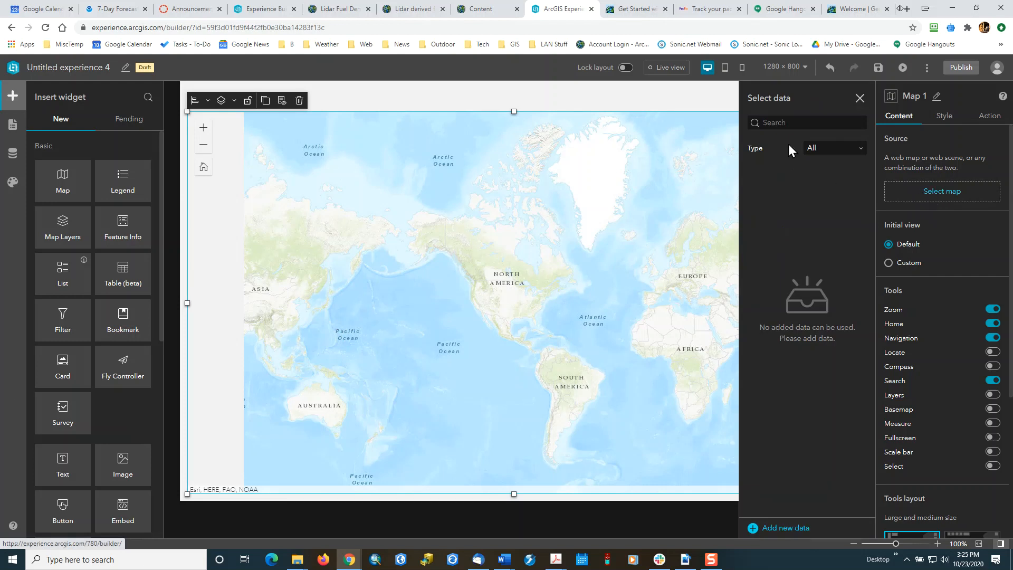
click(760, 529)
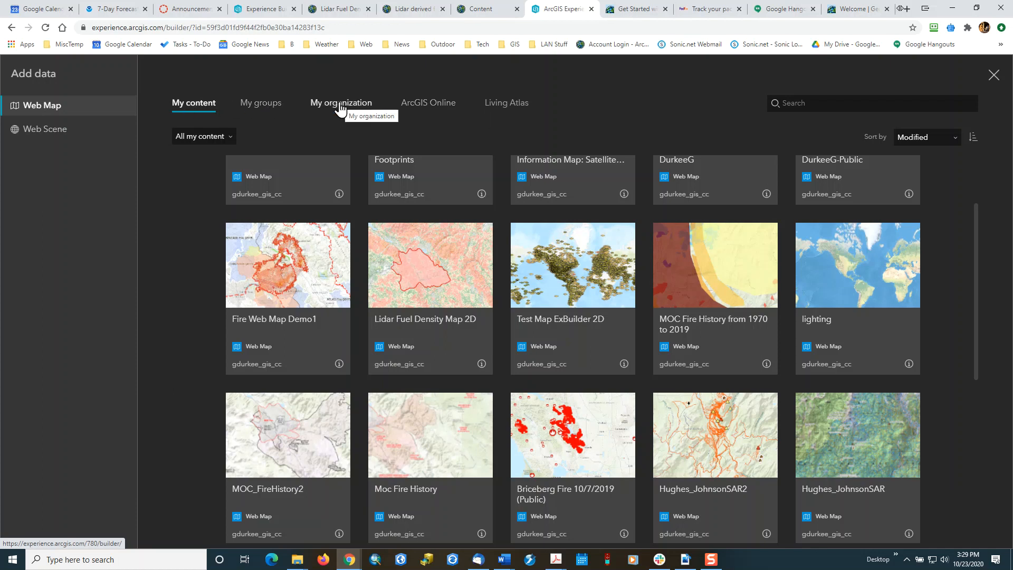
click(446, 109)
click(840, 104)
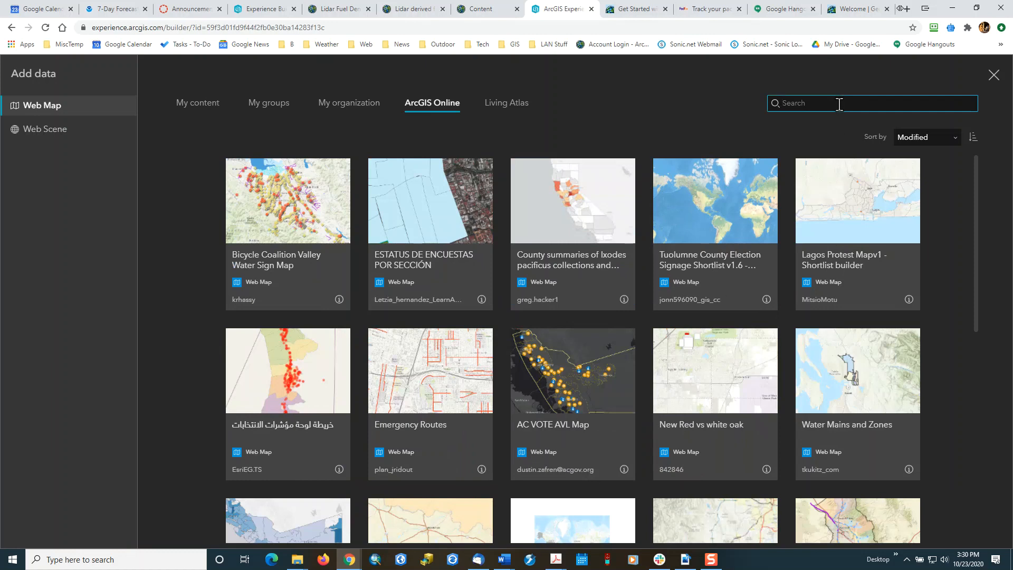
key(ctrl+v)
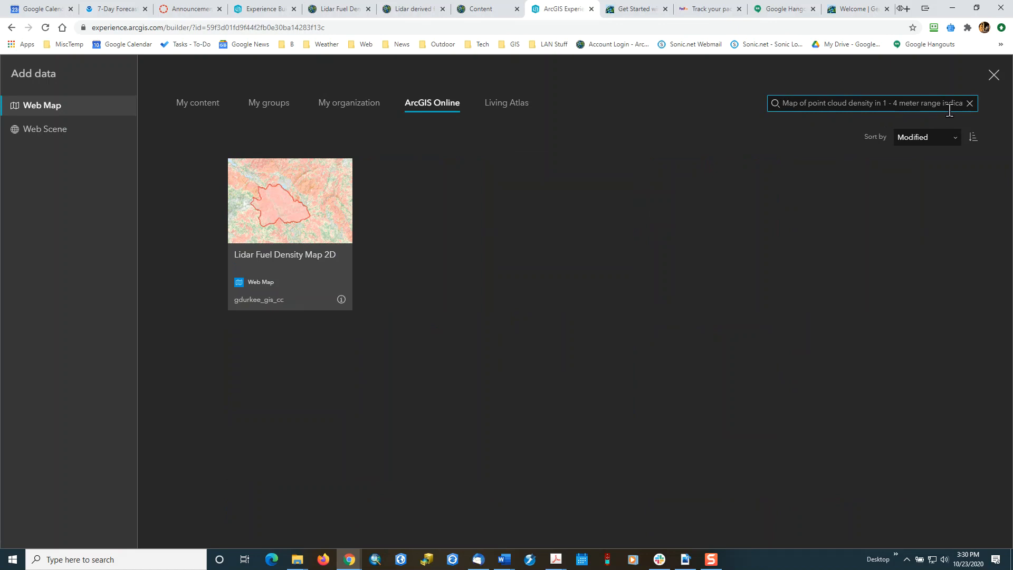
key(End)
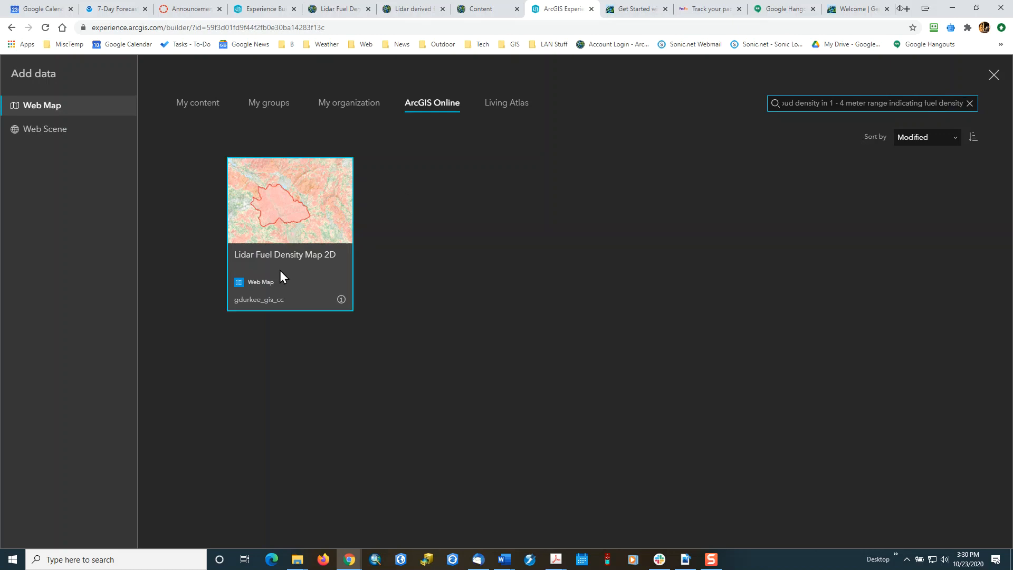
click(271, 226)
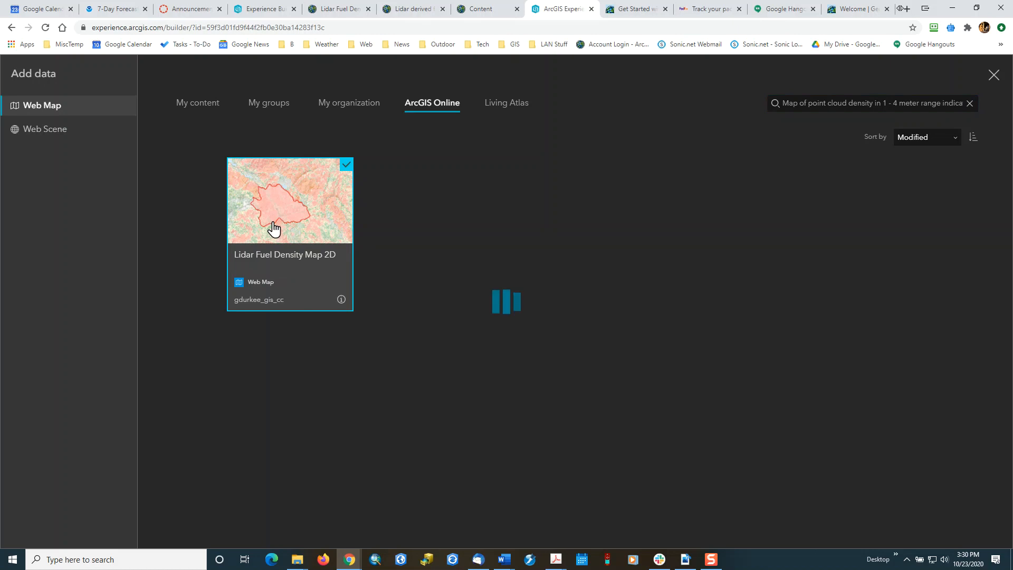
Find the web scene Lidar derived fuel density 3D in ArcGIS Online by its pasted description and add it to the experience with the web map
click(30, 132)
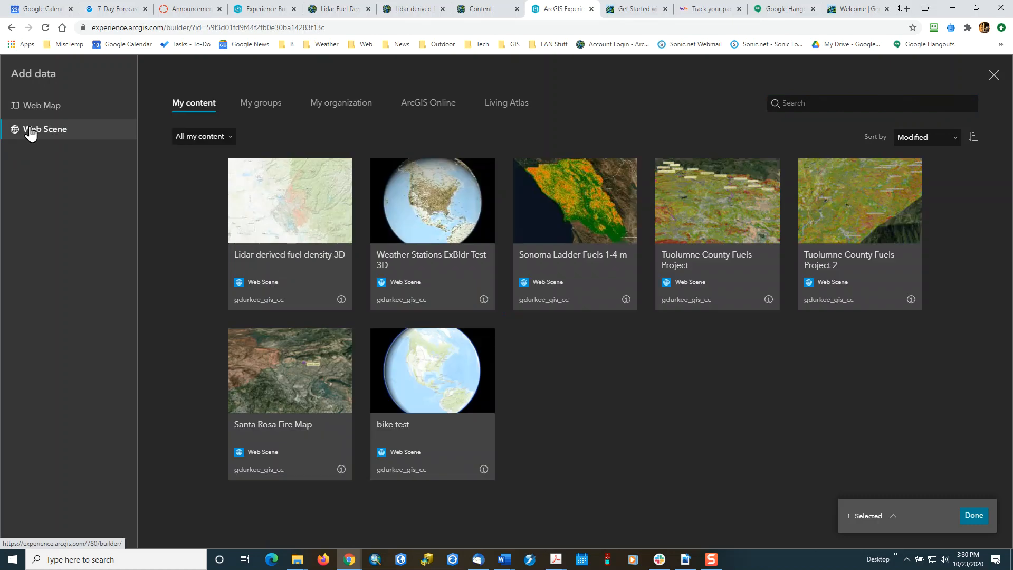
click(785, 103)
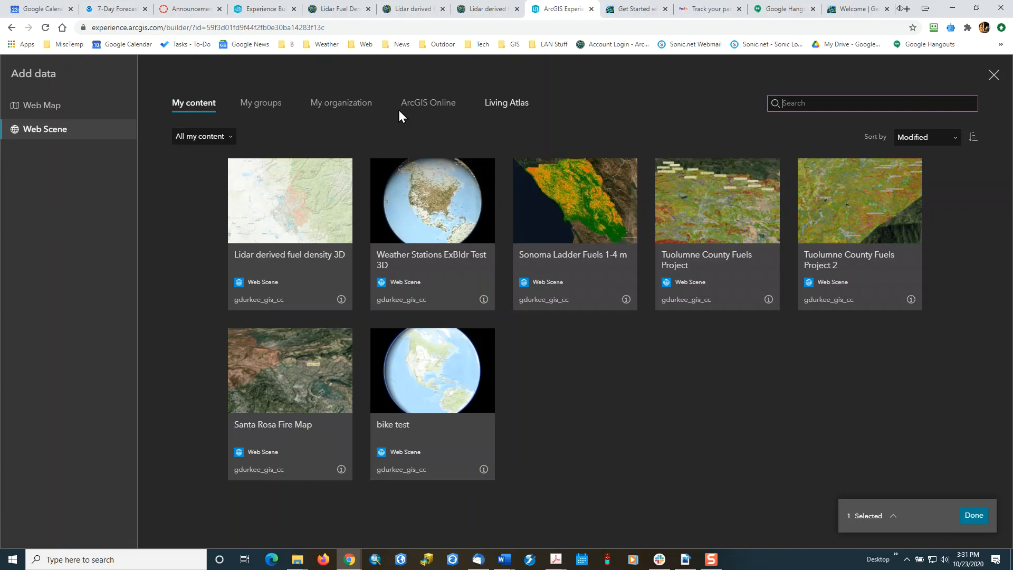
click(425, 105)
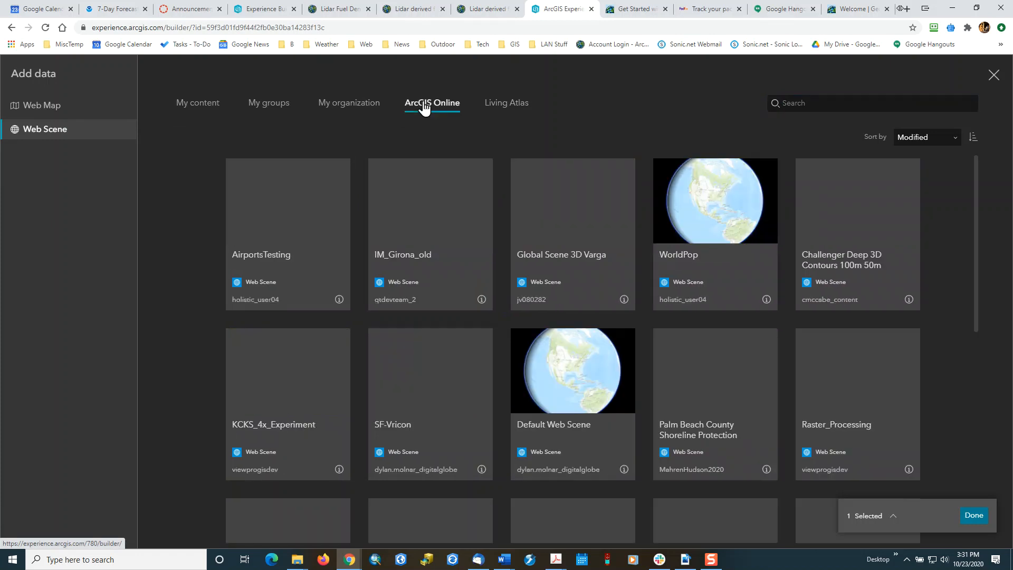
click(793, 103)
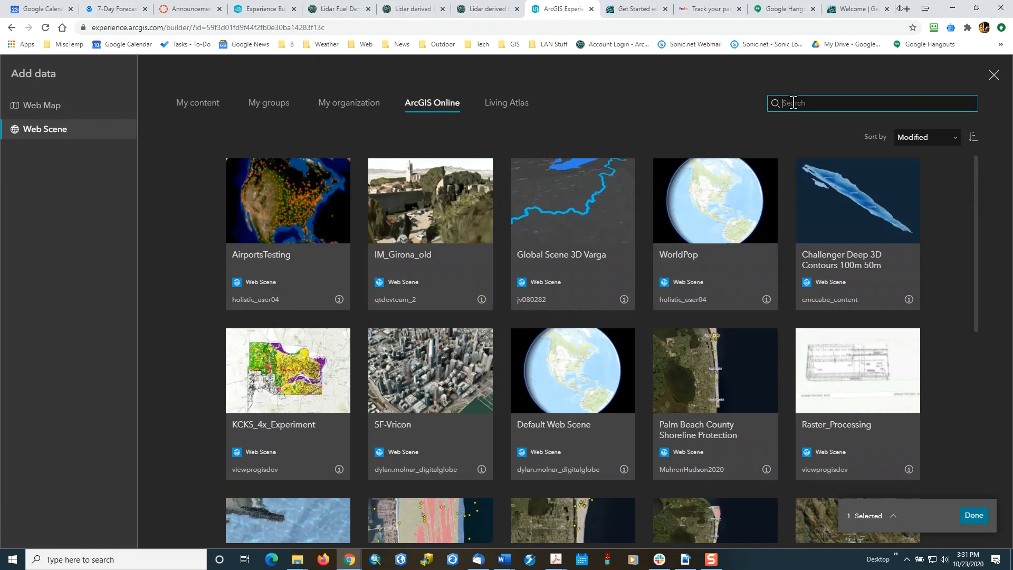
key(ctrl+v)
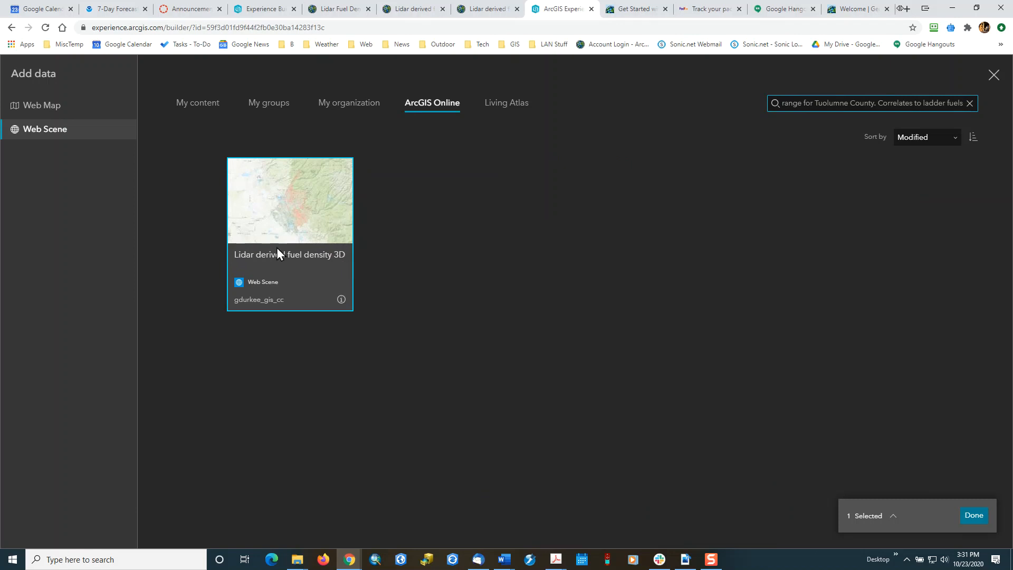
click(288, 227)
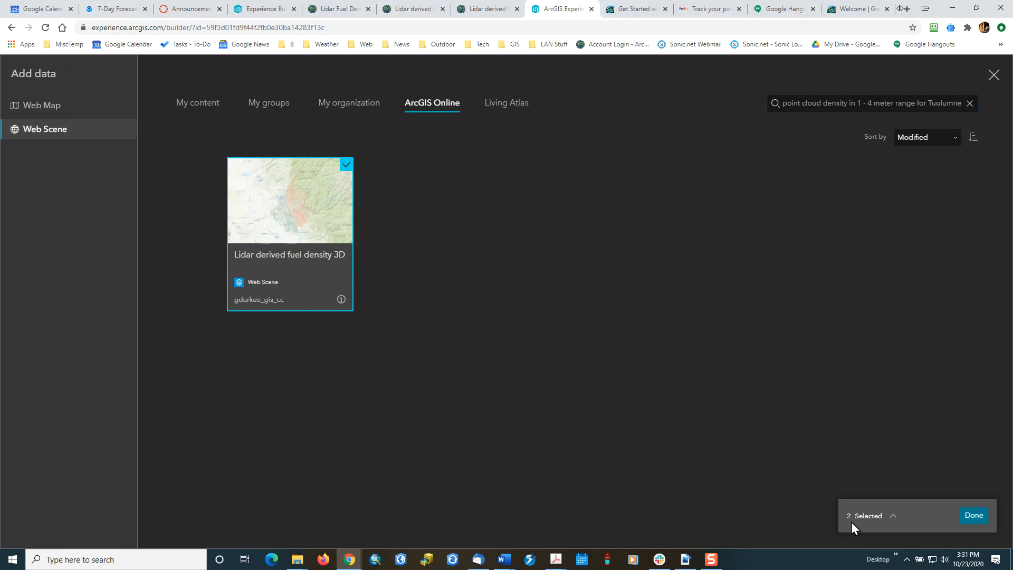
click(973, 516)
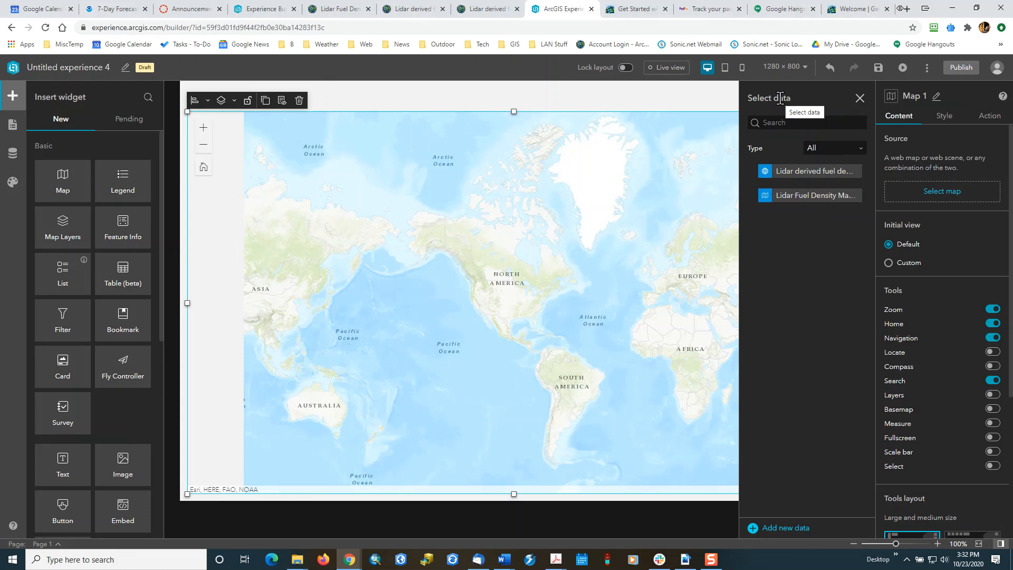
Set both Lidar derived fuel density 3D and Lidar Fuel Density Map 2D as sources of the map widget
click(792, 172)
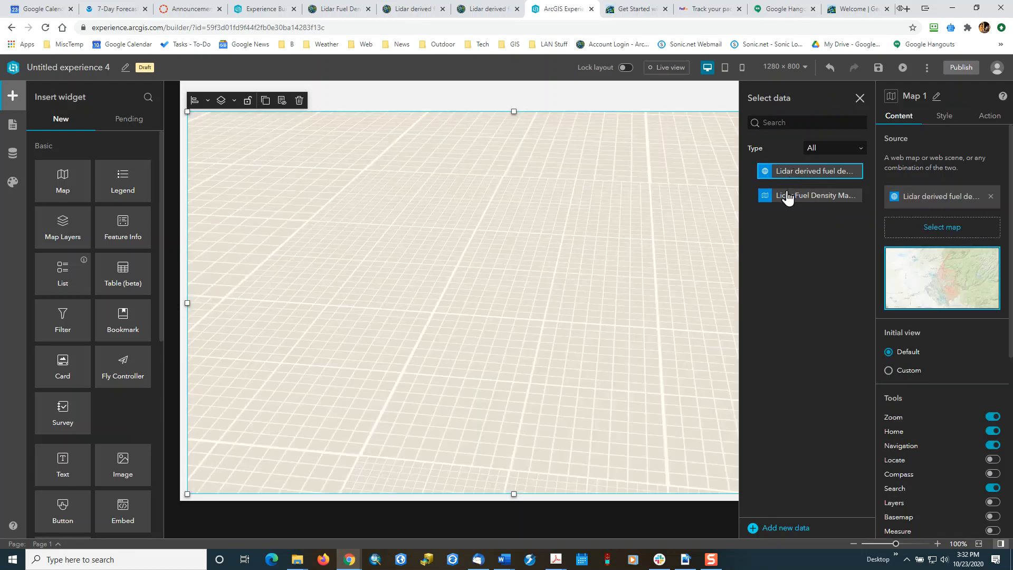
click(788, 195)
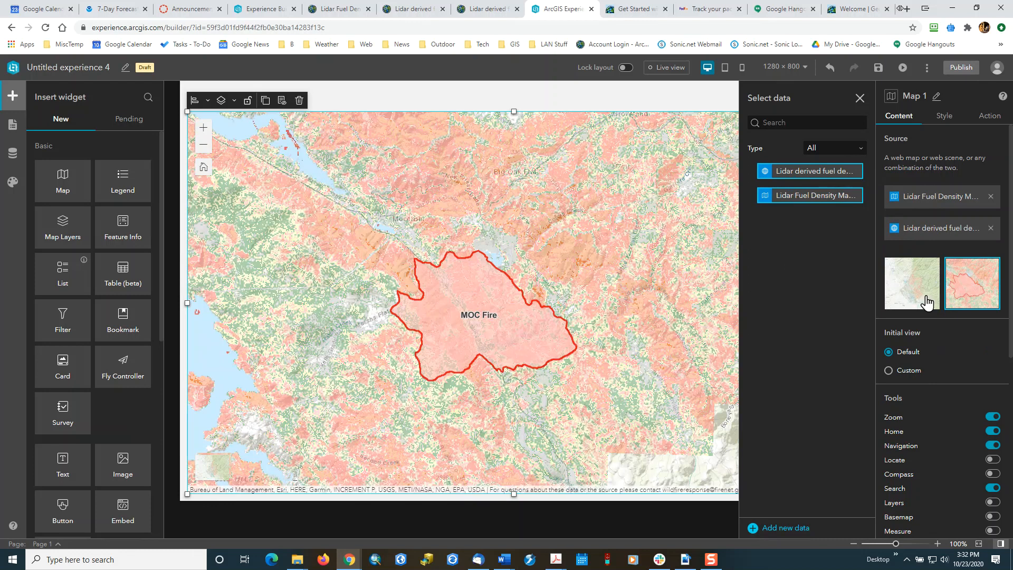
click(858, 98)
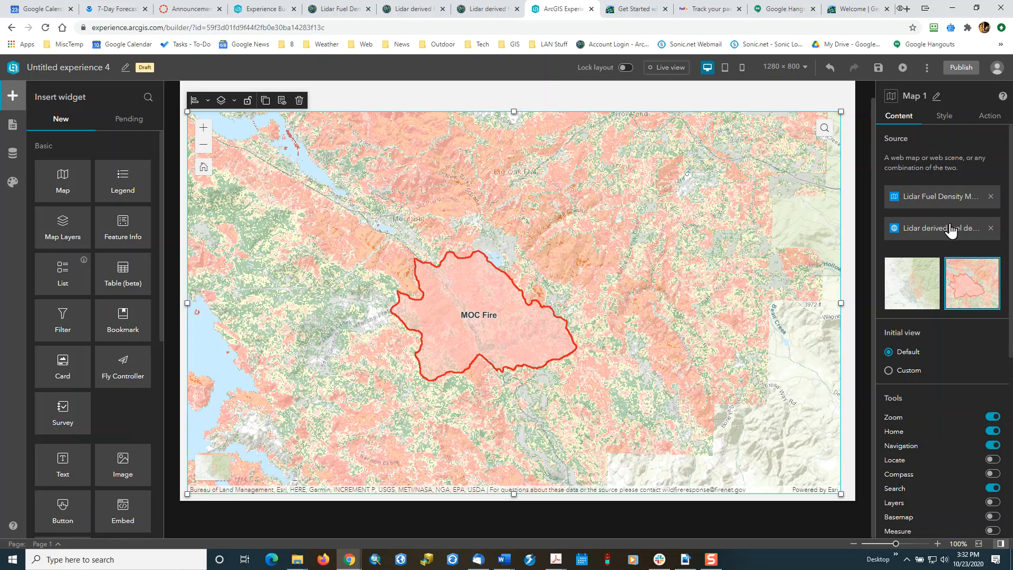
Compare the 3D scene and the 2D map in the map widget by alternating its default view, ending on the 2D map
click(921, 285)
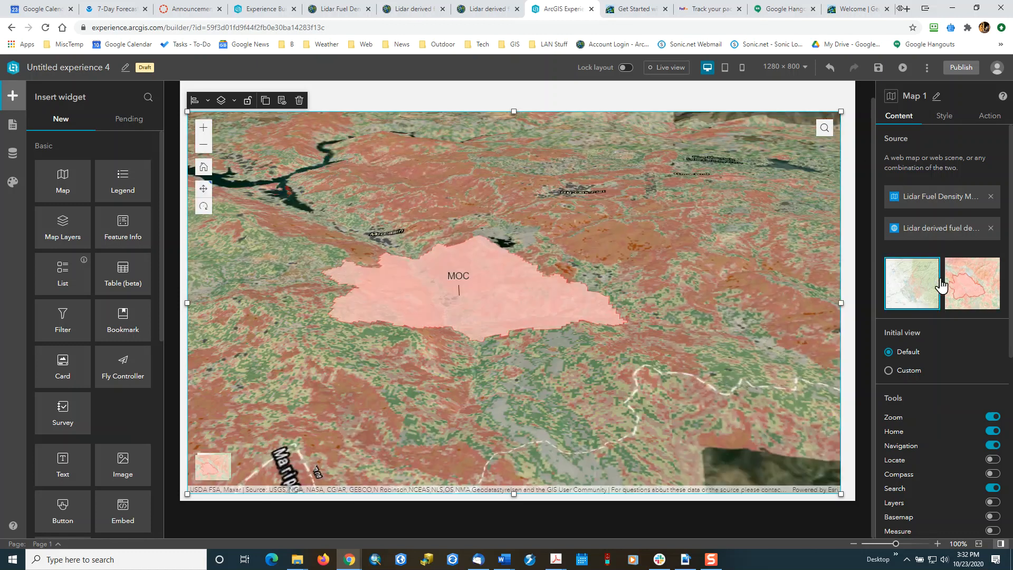
click(962, 285)
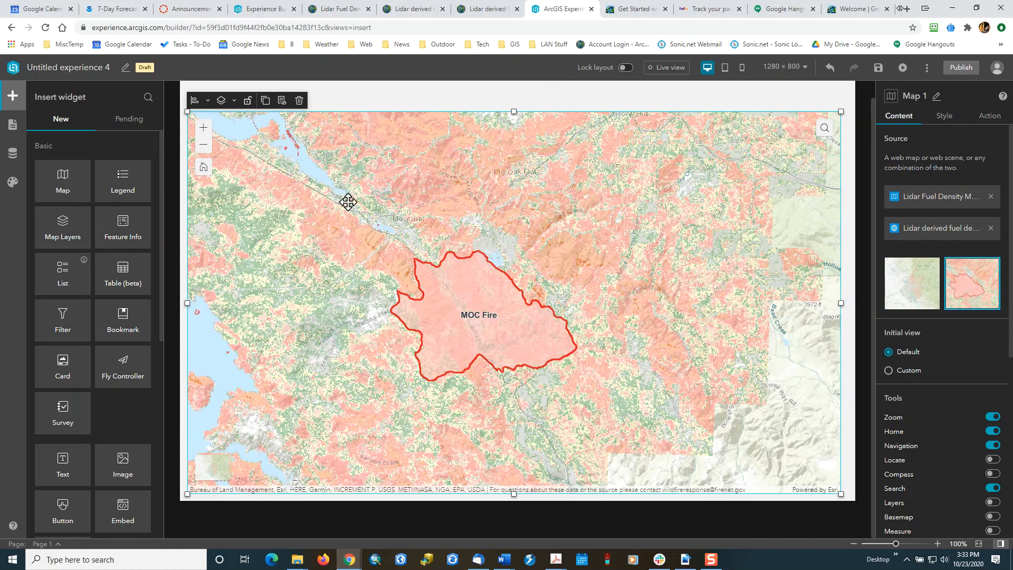
click(915, 295)
click(980, 293)
click(915, 290)
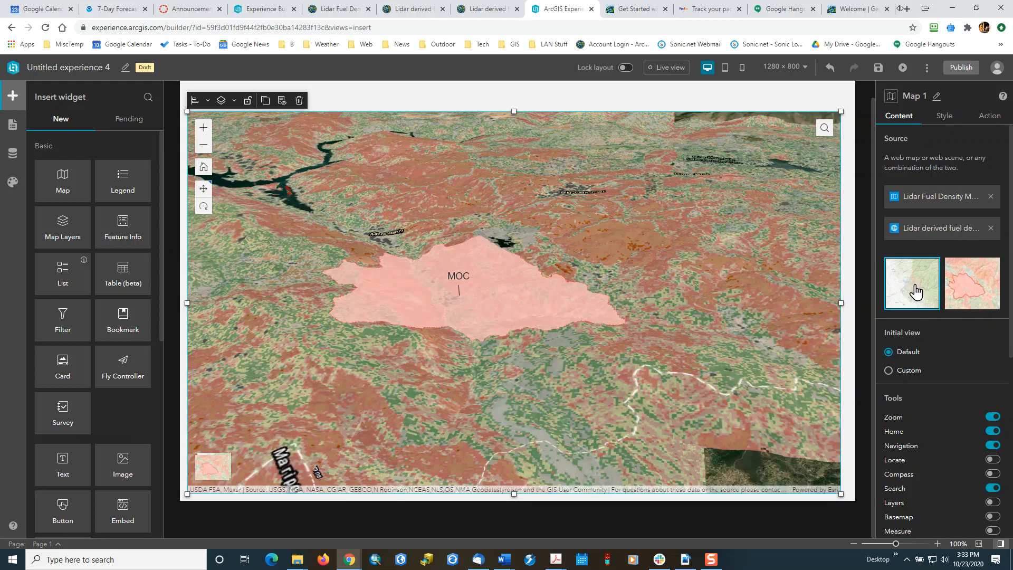
click(971, 296)
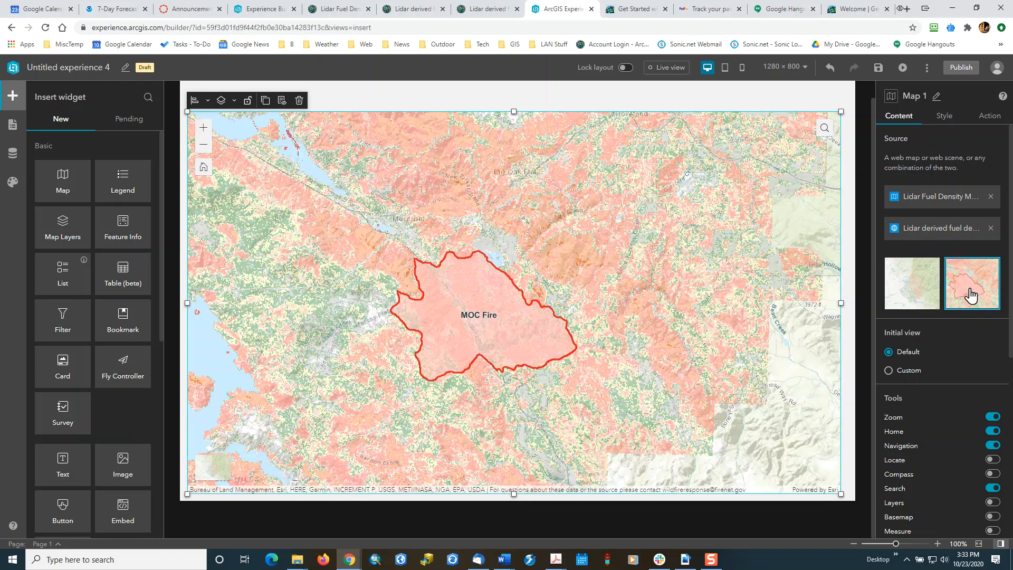
Rename Page 1 as MOC Fire Veg Density 2D
click(12, 127)
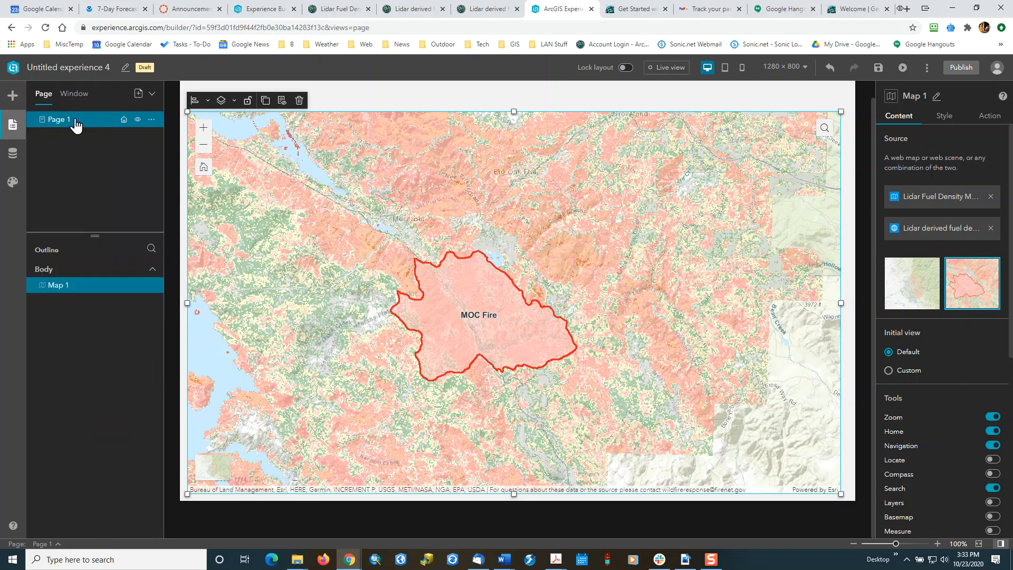
click(152, 120)
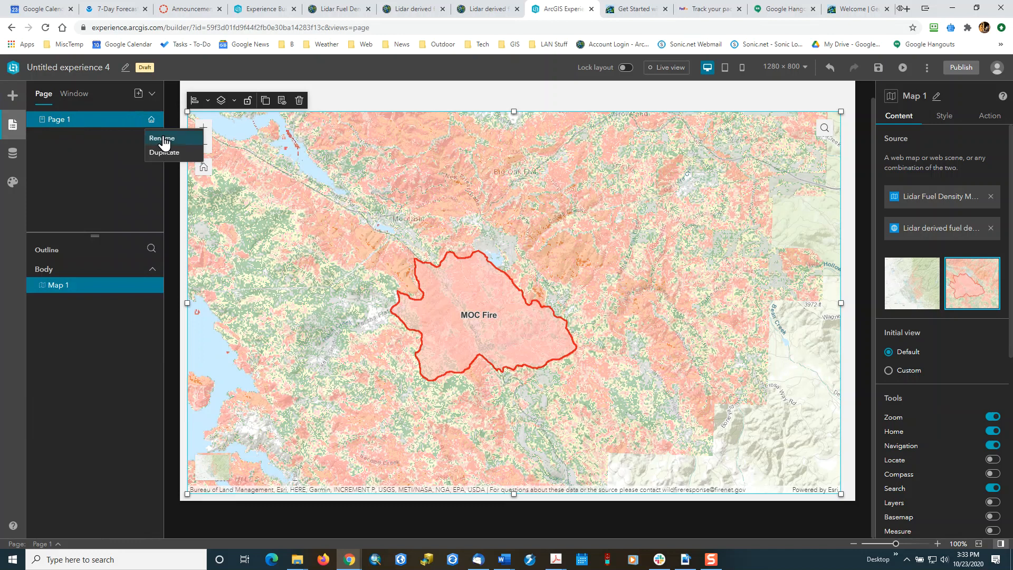
click(162, 138)
text(MOC Fire)
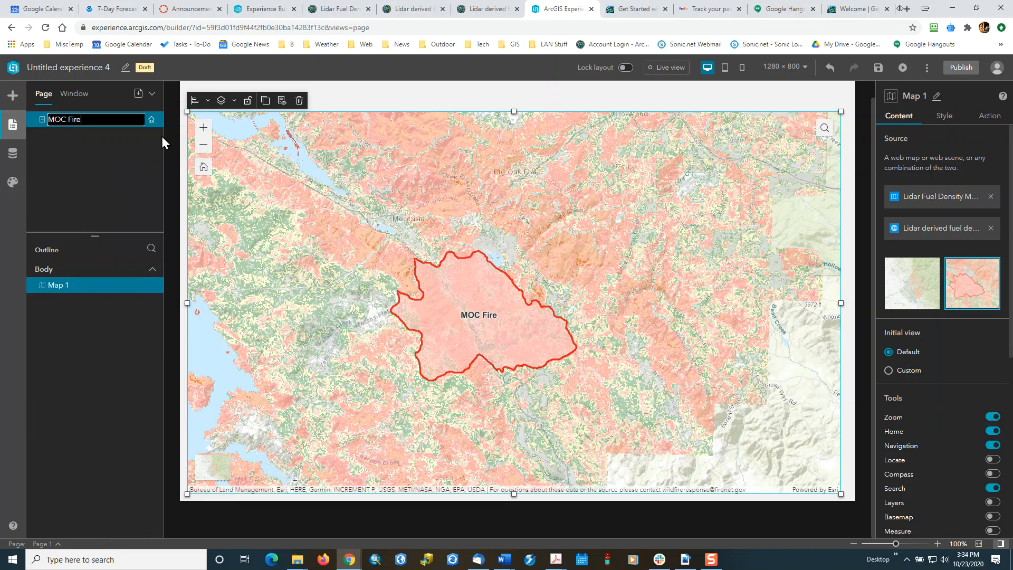
text( Veg Density 2D)
key(Return)
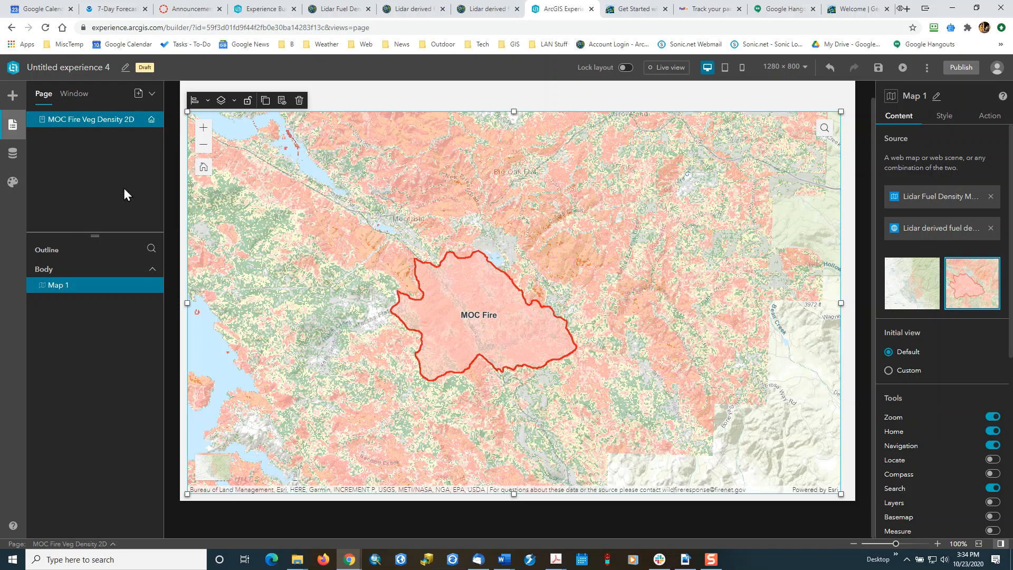
Rename the Map 1 widget in the page outline as Veg Density 2D
click(153, 288)
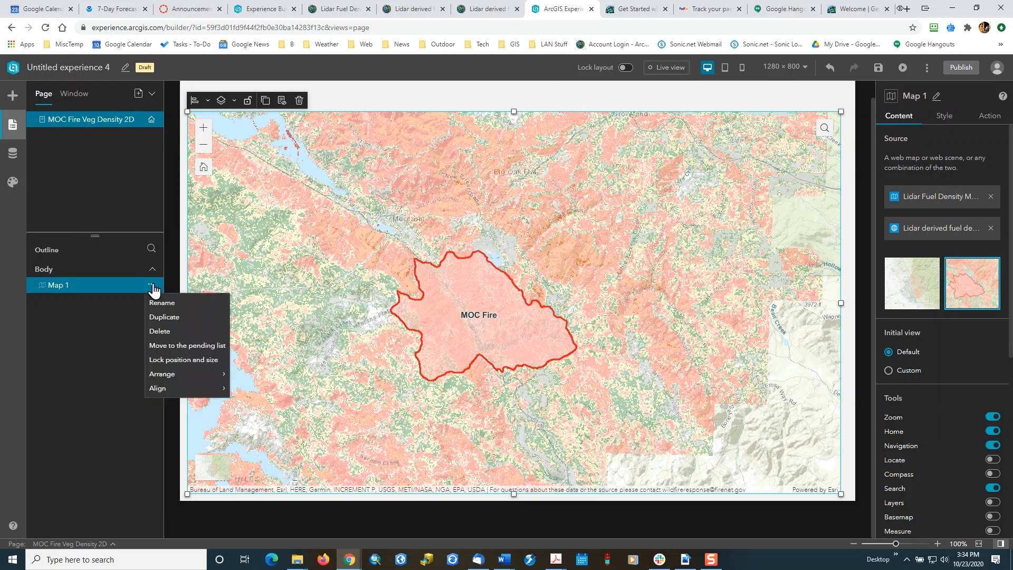
click(166, 300)
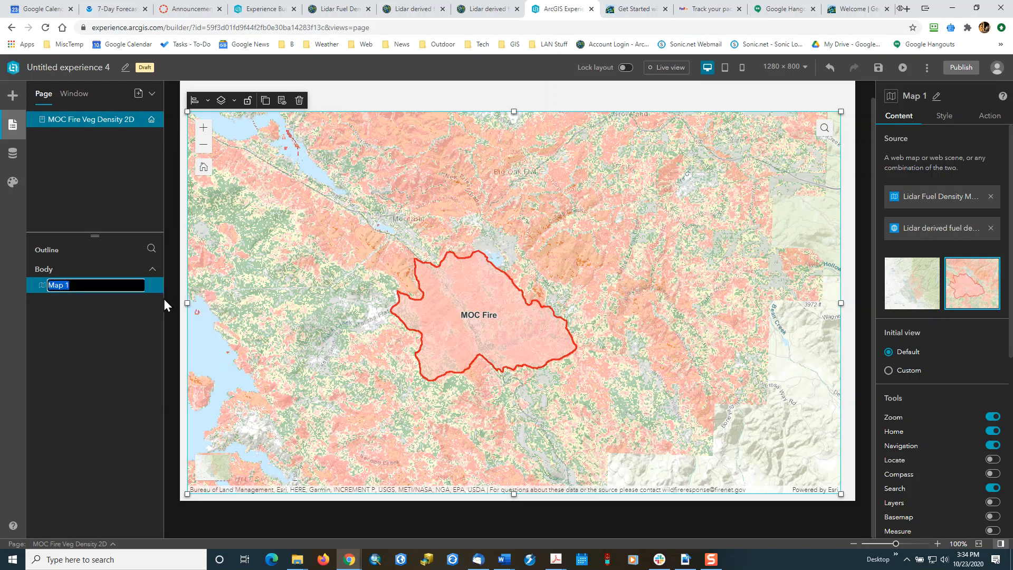
text(Veg Density 2D)
key(Return)
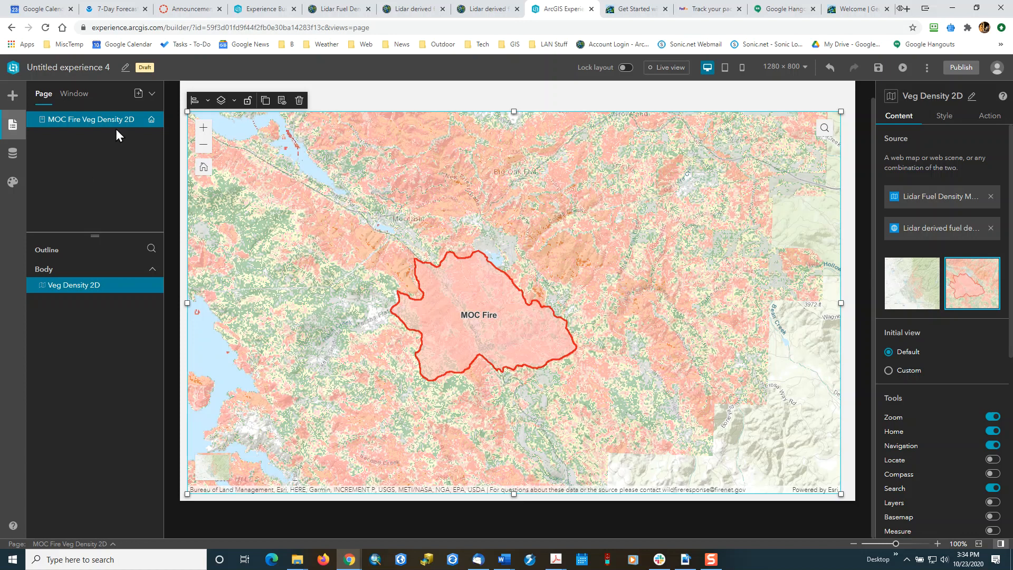
Add a blank fullscreen page and name it MOC Fire Veg 3D
click(139, 95)
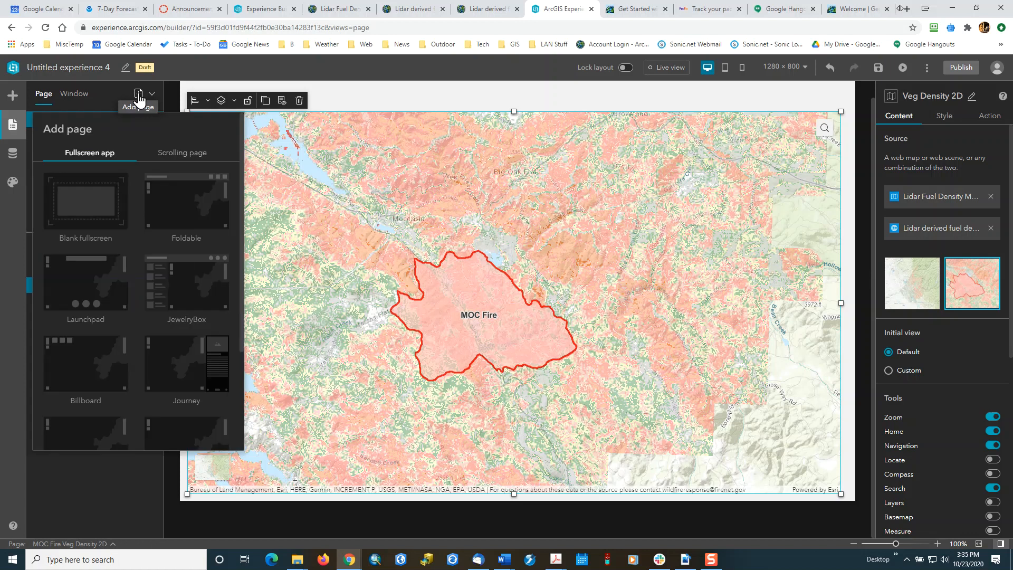
click(86, 204)
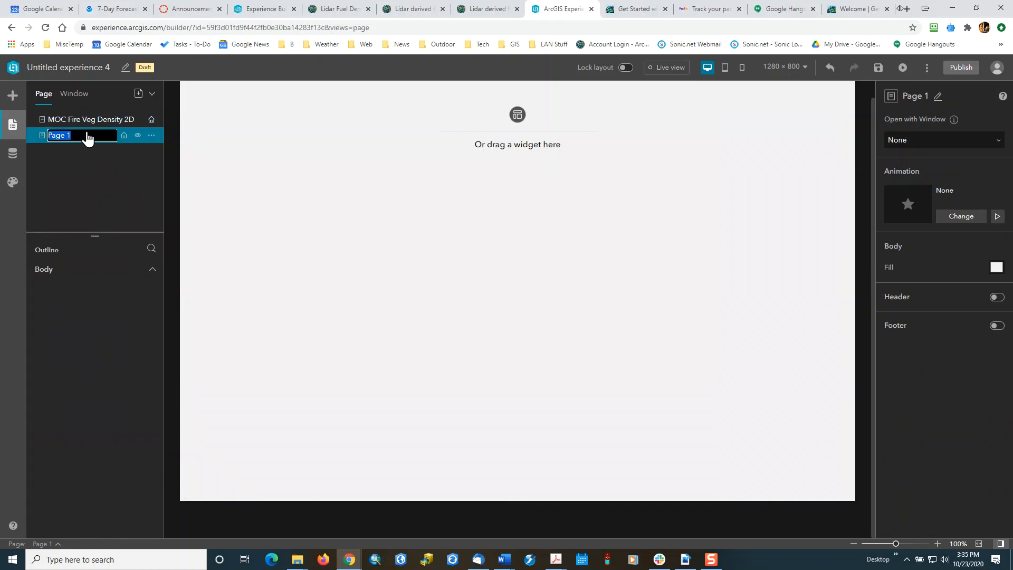
text(Veg De)
key(BackSpace)
key(BackSpace)
key(BackSpace)
key(BackSpace)
text(Mo)
text(O)
text(C Fire )
text(Veg 3D)
key(Return)
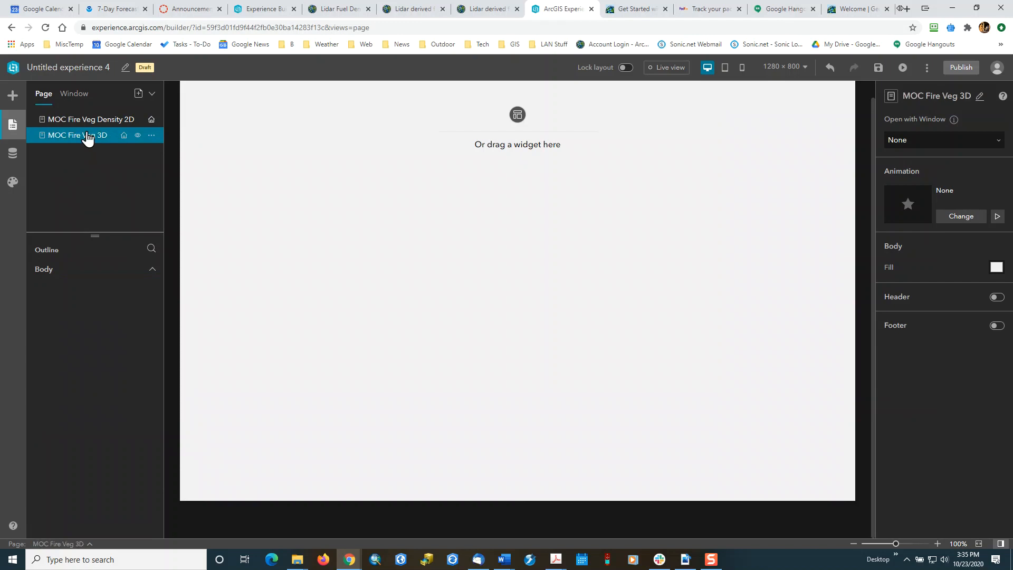
Insert a Map widget on the MOC Fire Veg 3D page with Lidar derived fuel density 3D as its source
click(13, 97)
drag(62, 181, 425, 200)
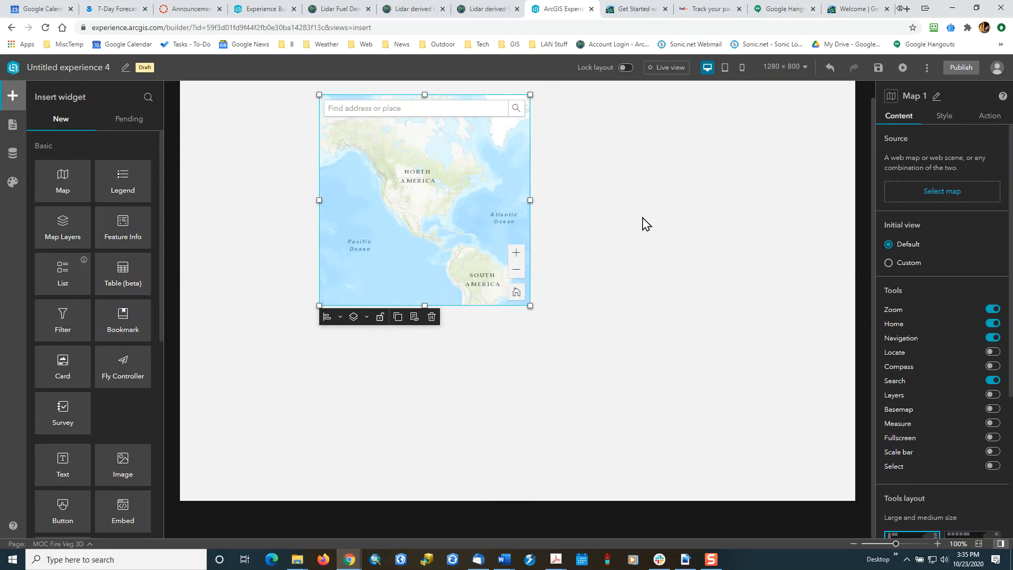
click(911, 190)
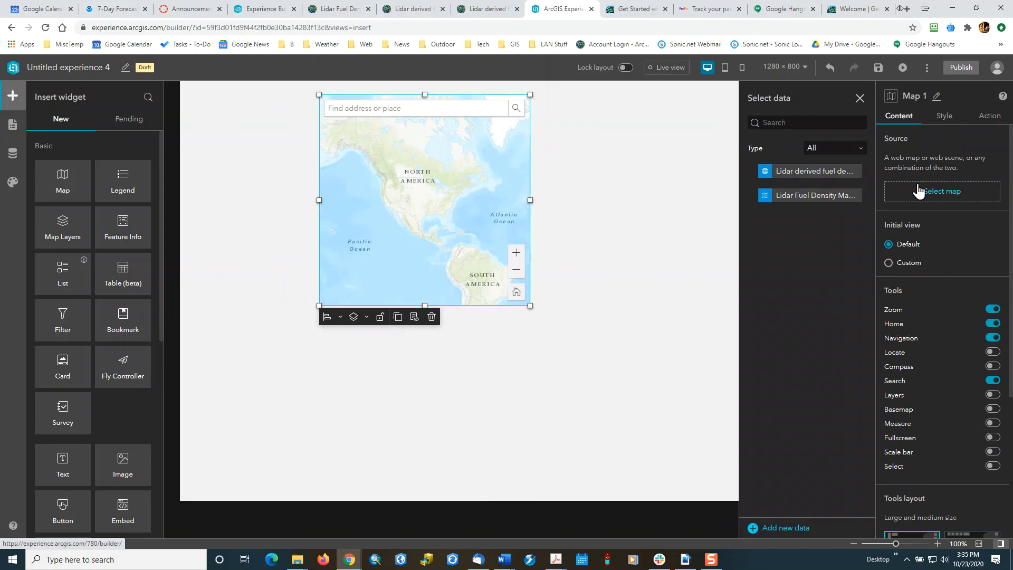
click(802, 174)
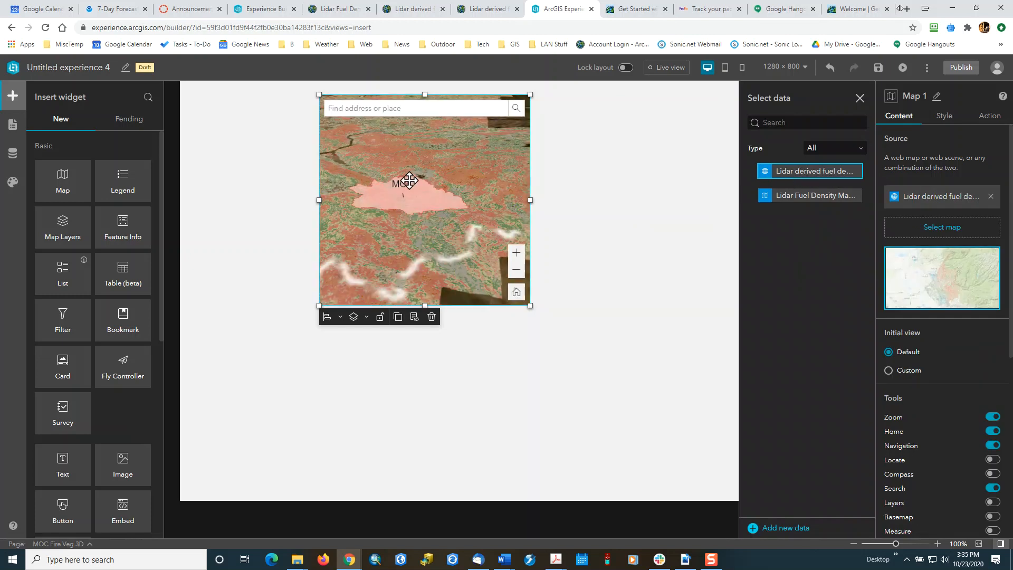
Move and enlarge the 3D map widget to span the page's full width down to its lower edge, and save the experience
drag(406, 181, 290, 199)
drag(391, 324, 731, 496)
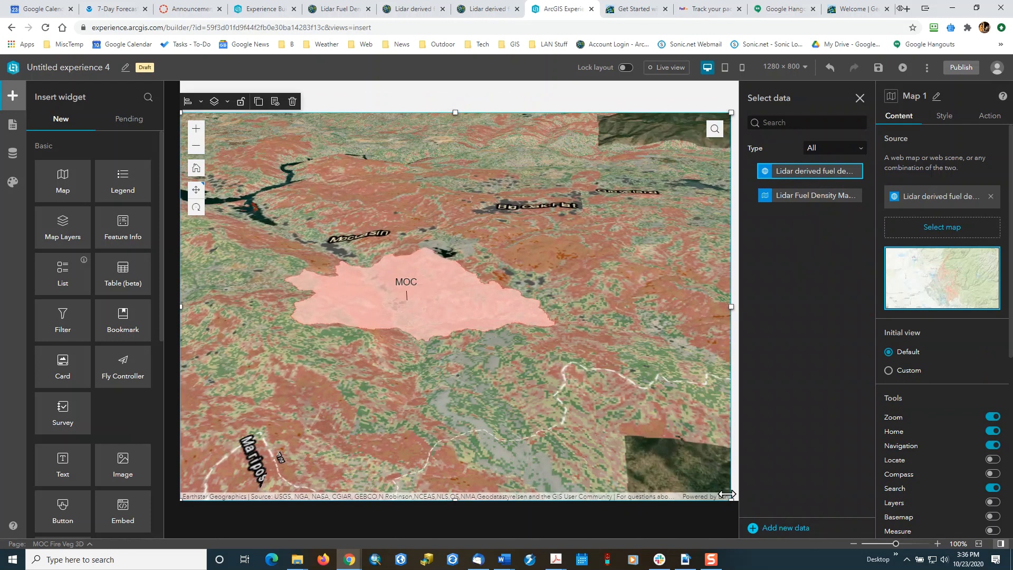
drag(732, 155, 736, 155)
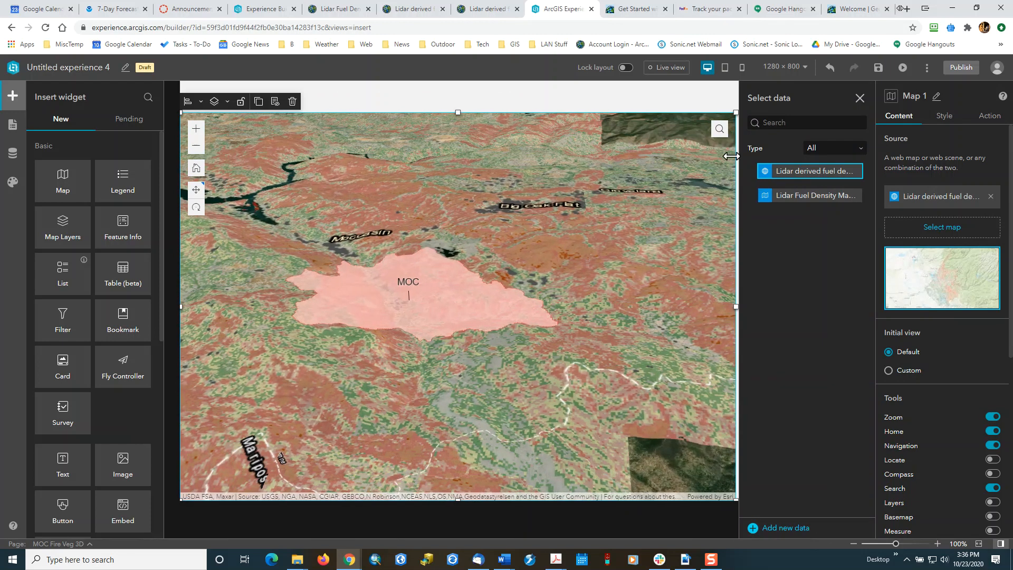
click(860, 99)
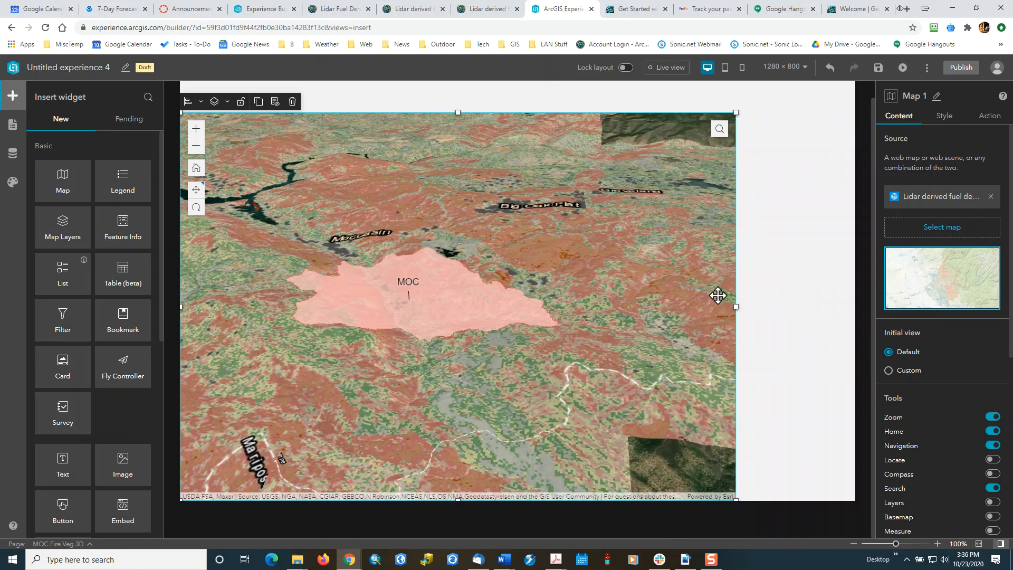
drag(736, 307, 851, 311)
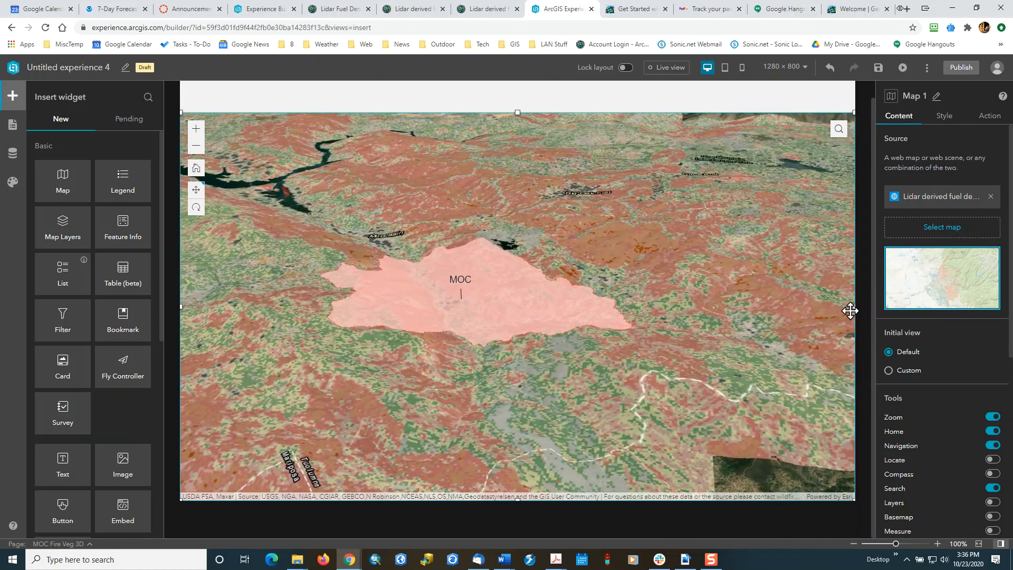
click(878, 69)
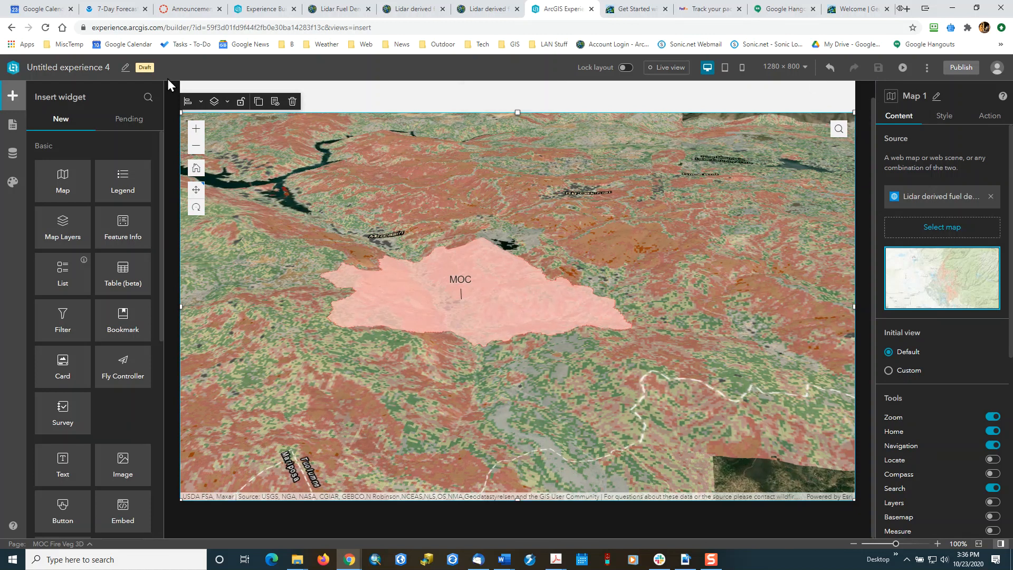
Rename the Map 1 widget in the page outline as Veg Density 3D
click(12, 122)
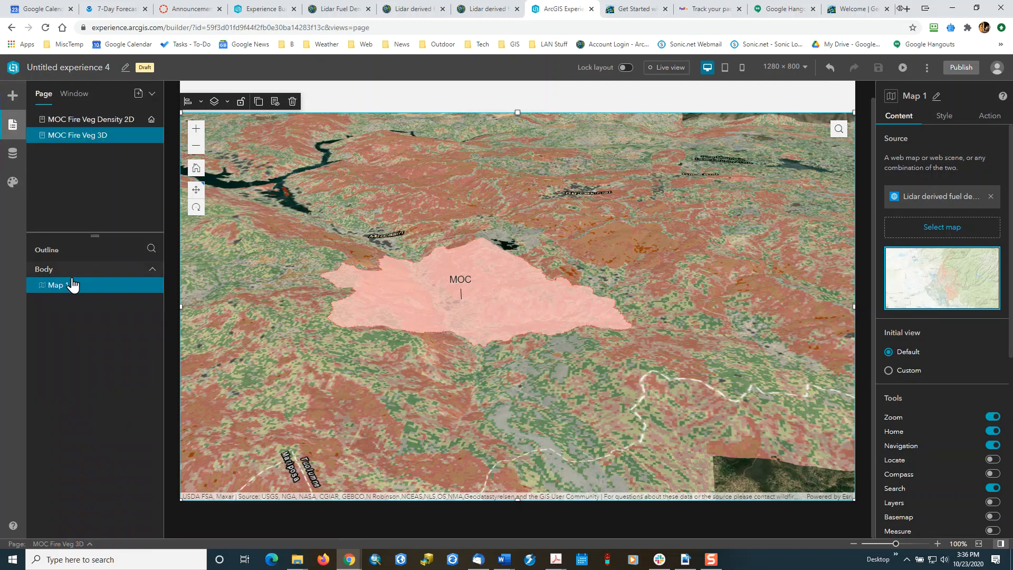
click(151, 287)
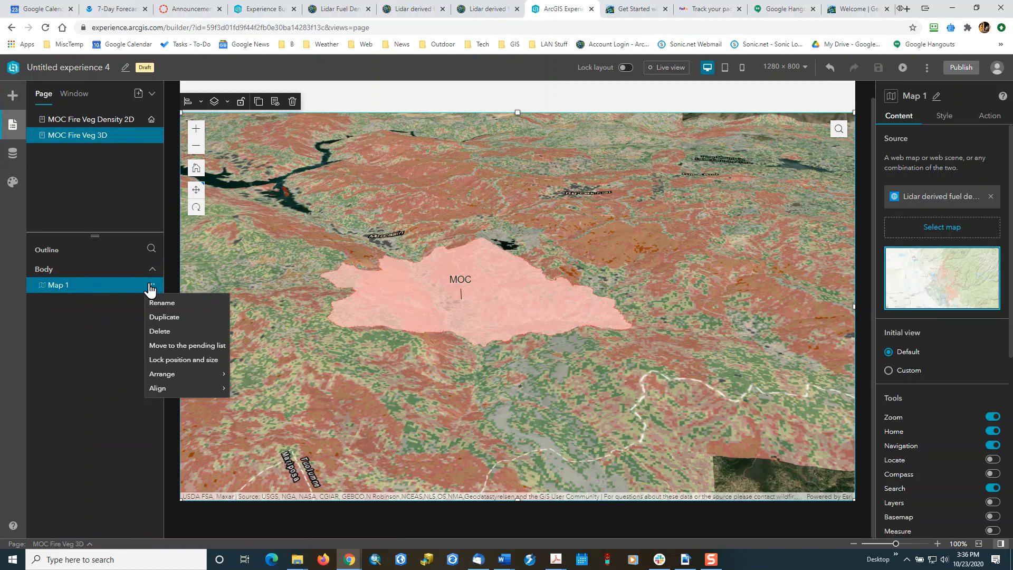
click(153, 301)
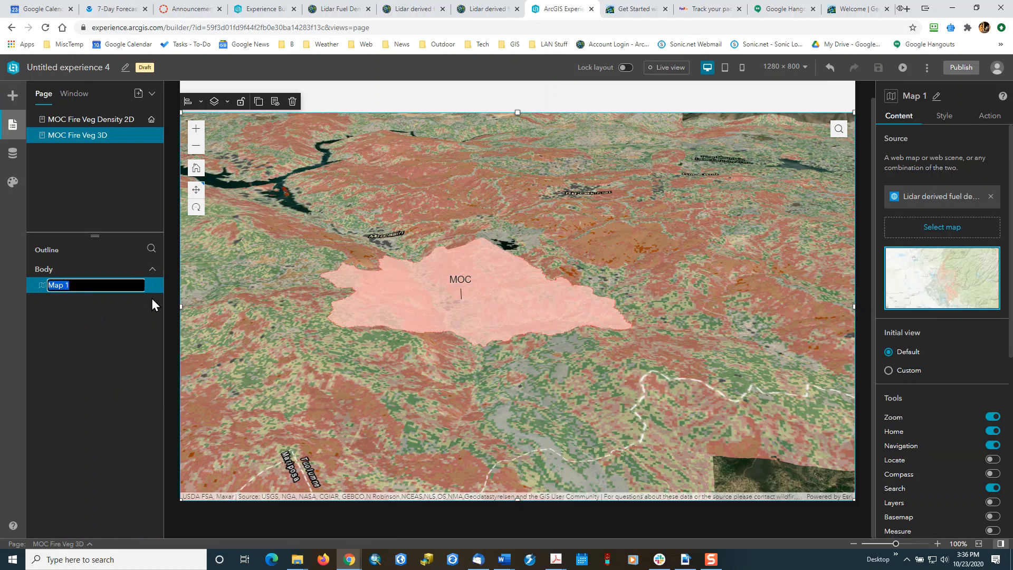
text(Veg Density 3D)
key(Return)
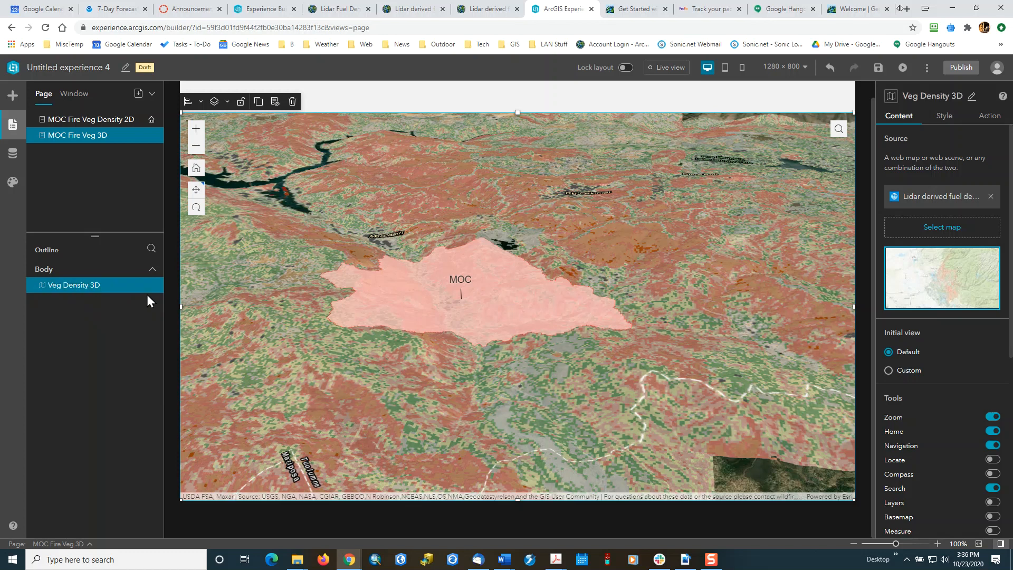
Enable the header on the MOC Fire Veg Density 2D page and open it for editing
click(101, 124)
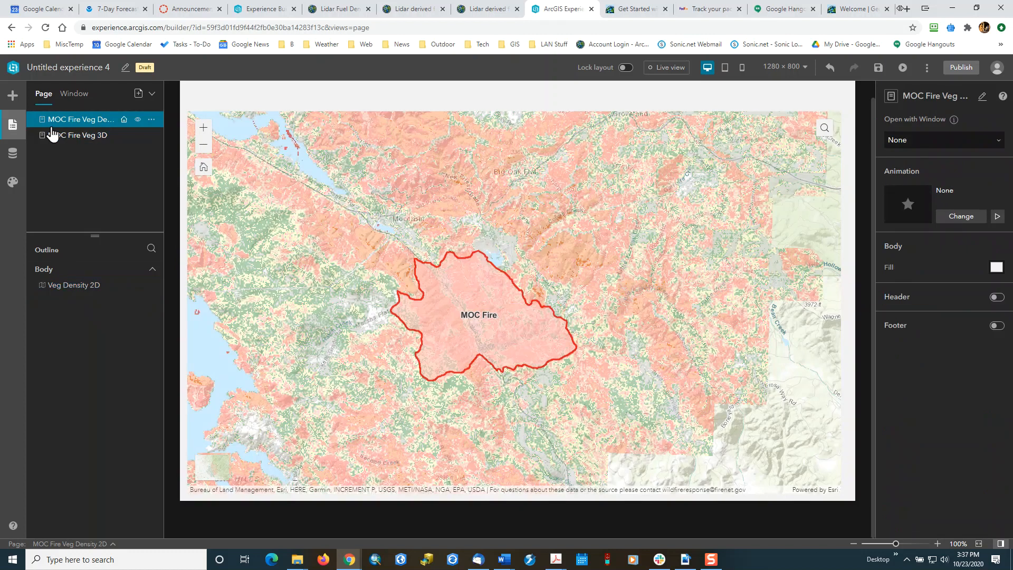
click(14, 98)
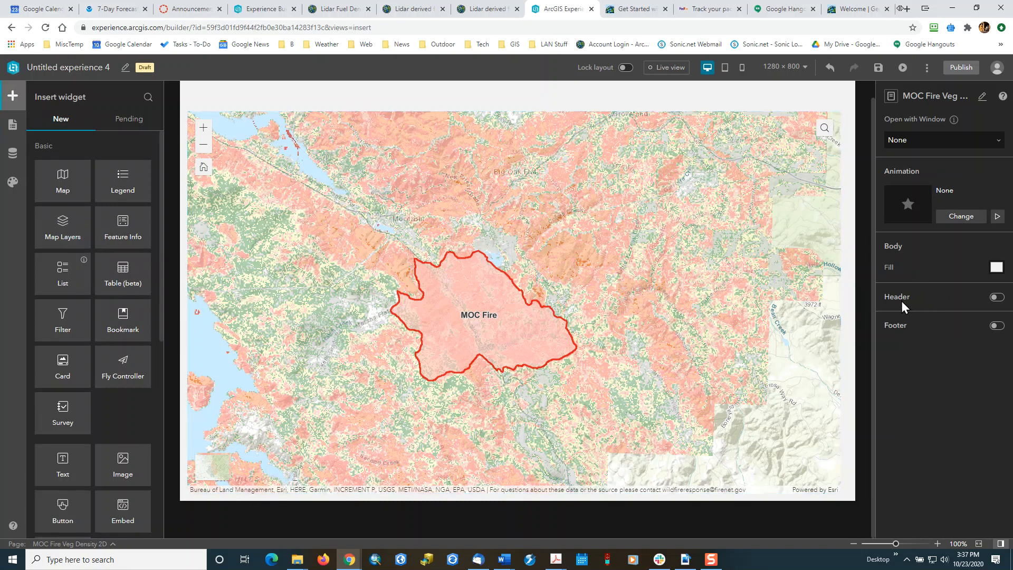
click(1001, 298)
mouse_move(498, 103)
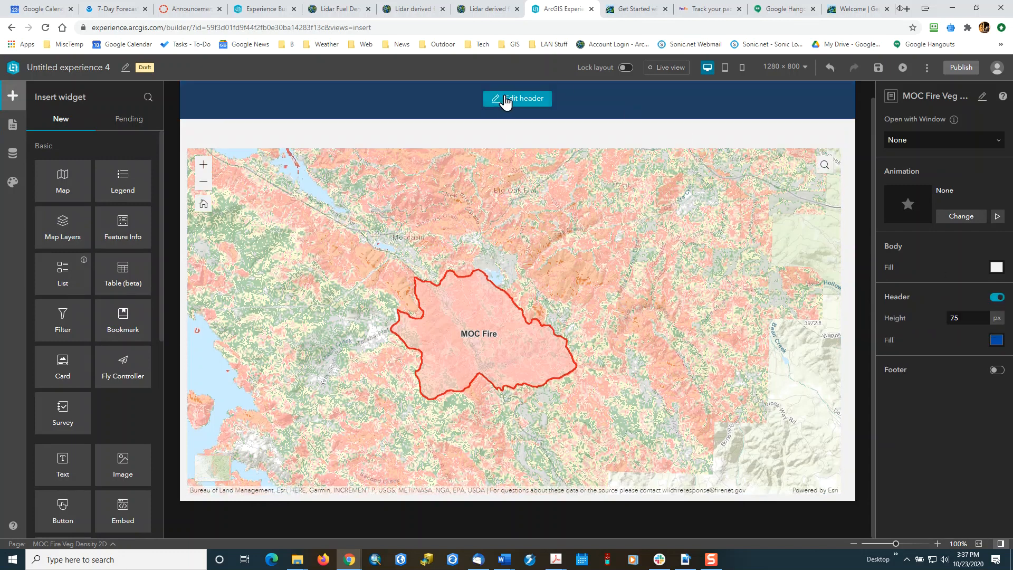
click(505, 101)
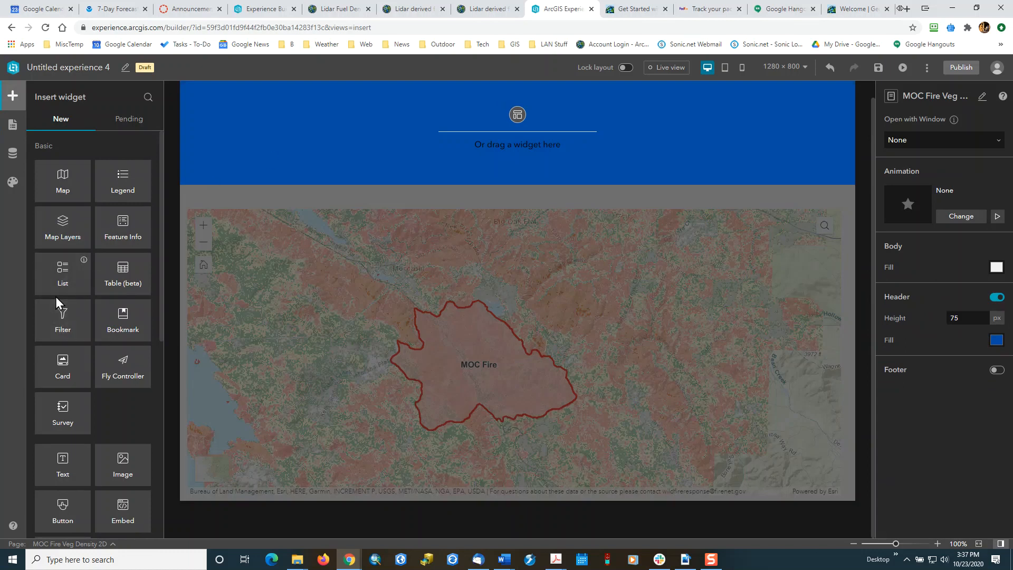
Add a Text widget to the header reading "MOC FIre Vegetation Density"
scroll(55, 296, down, 2)
drag(62, 352, 535, 118)
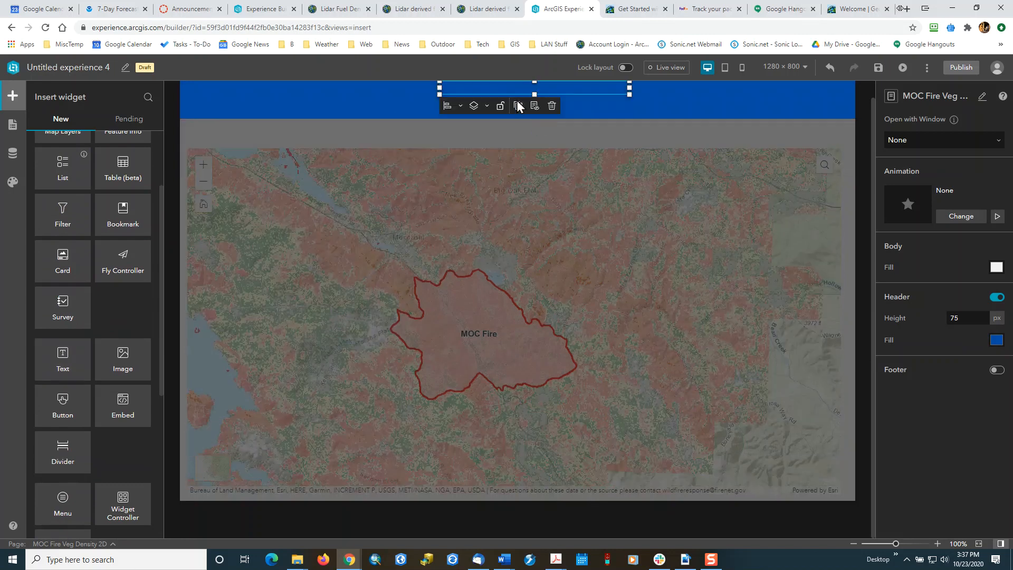
double_click(506, 88)
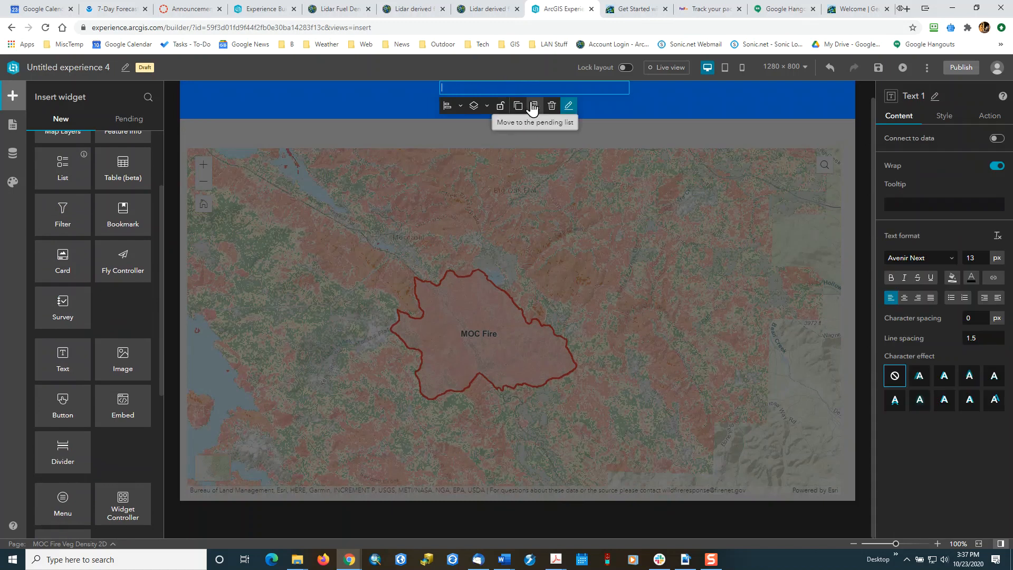
text(MOC Fire Vegen)
text(ation Density)
click(612, 105)
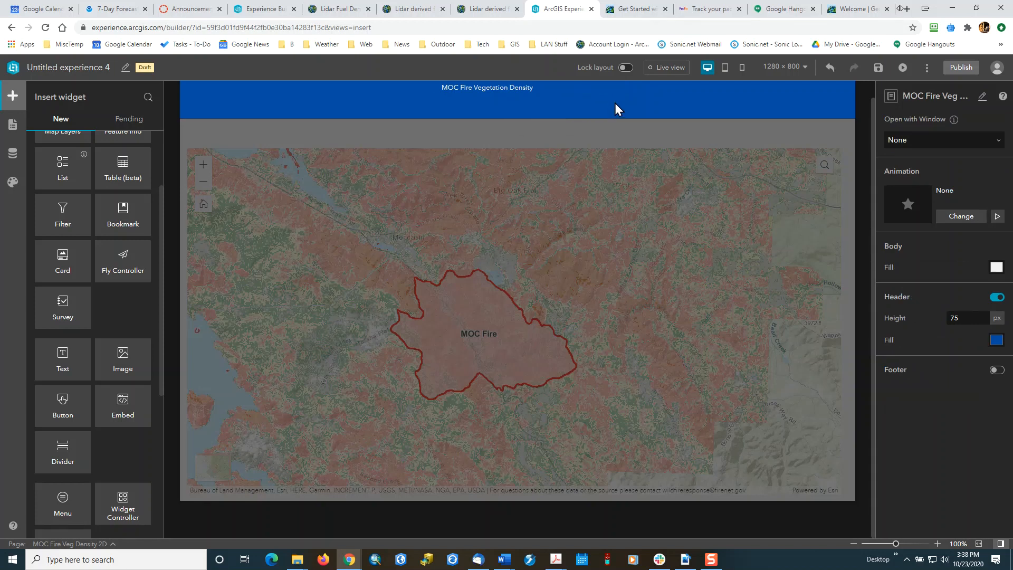
Center the title text widget horizontally and vertically within the header
drag(502, 90, 504, 102)
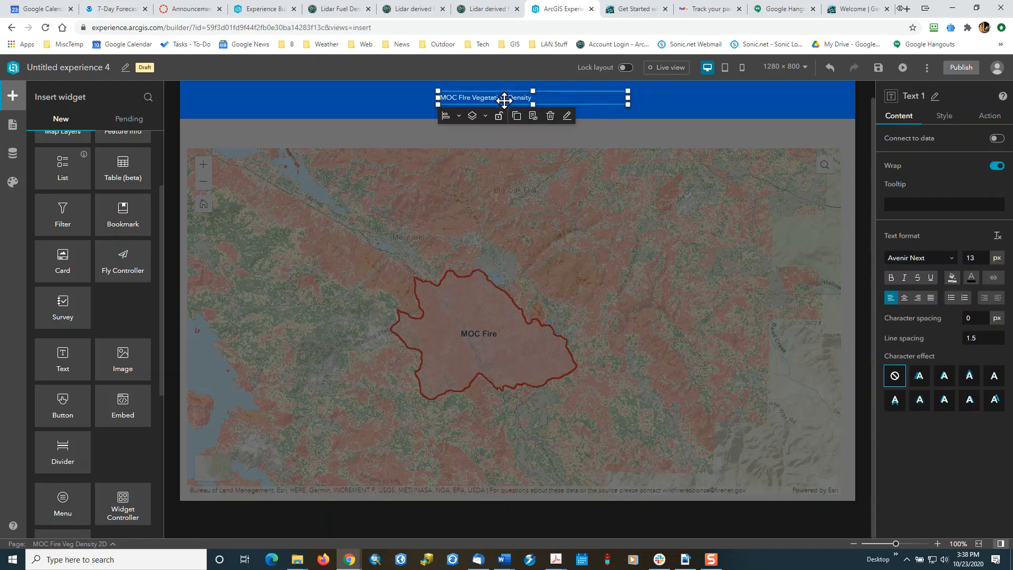
click(459, 117)
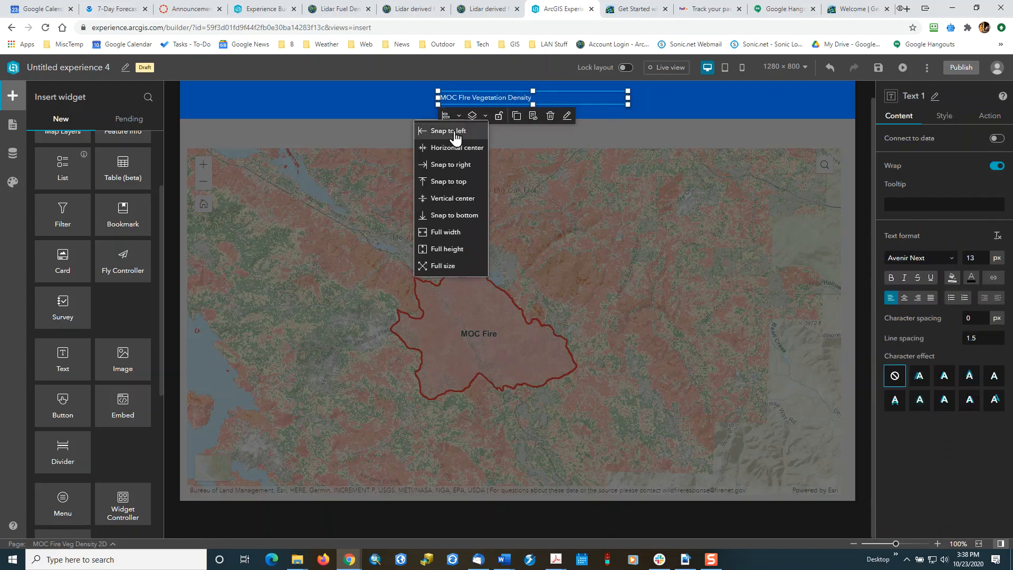
click(458, 153)
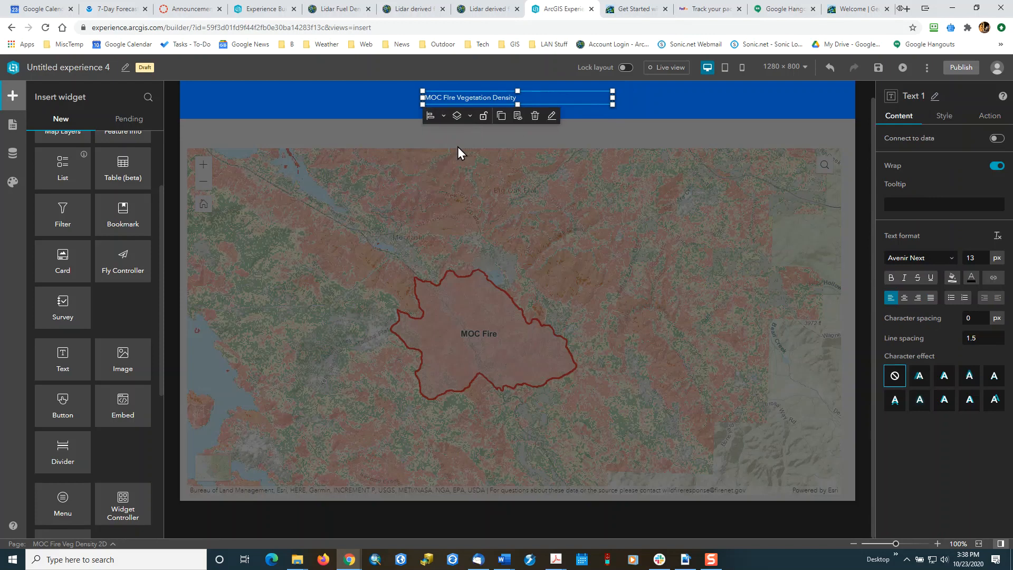
click(444, 117)
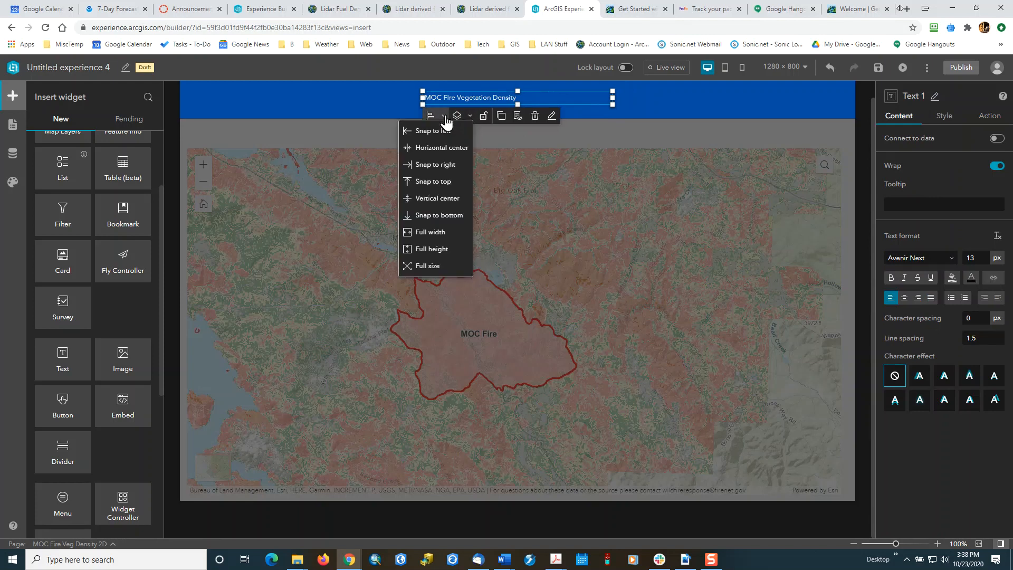
click(437, 199)
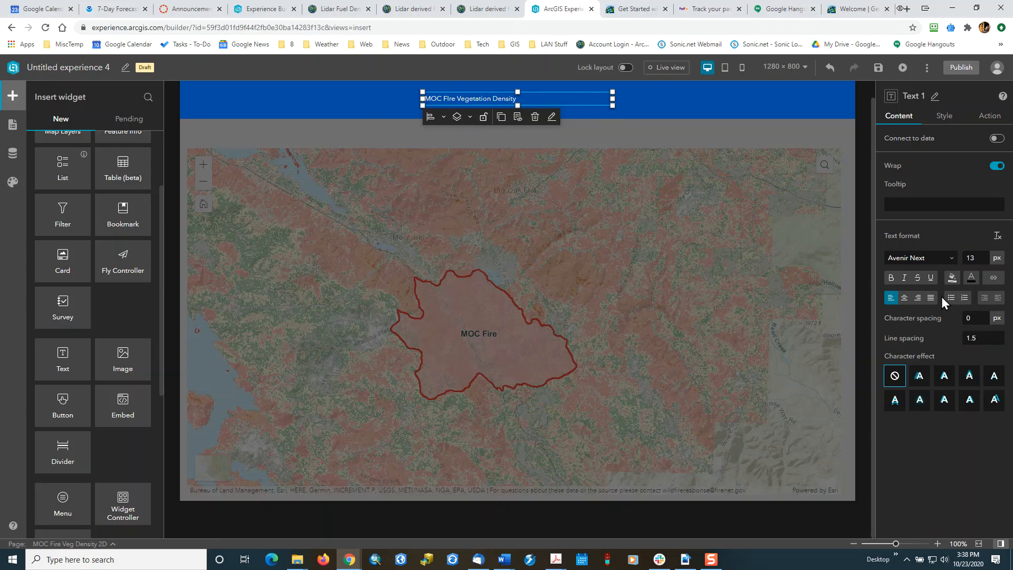
click(687, 107)
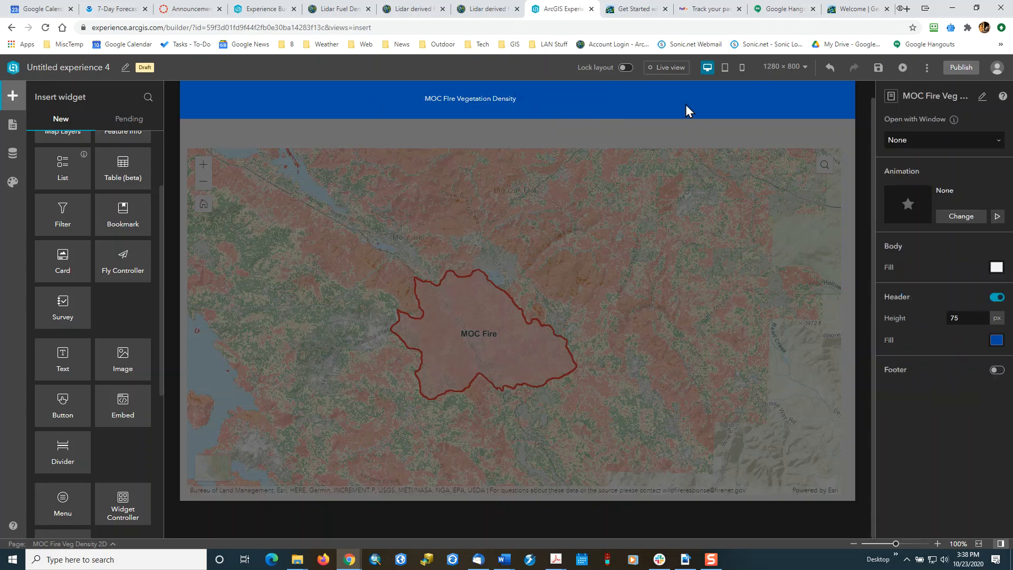
Enable the header on the MOC Fire Veg 3D page and extend the map's upper edge to meet it
click(11, 126)
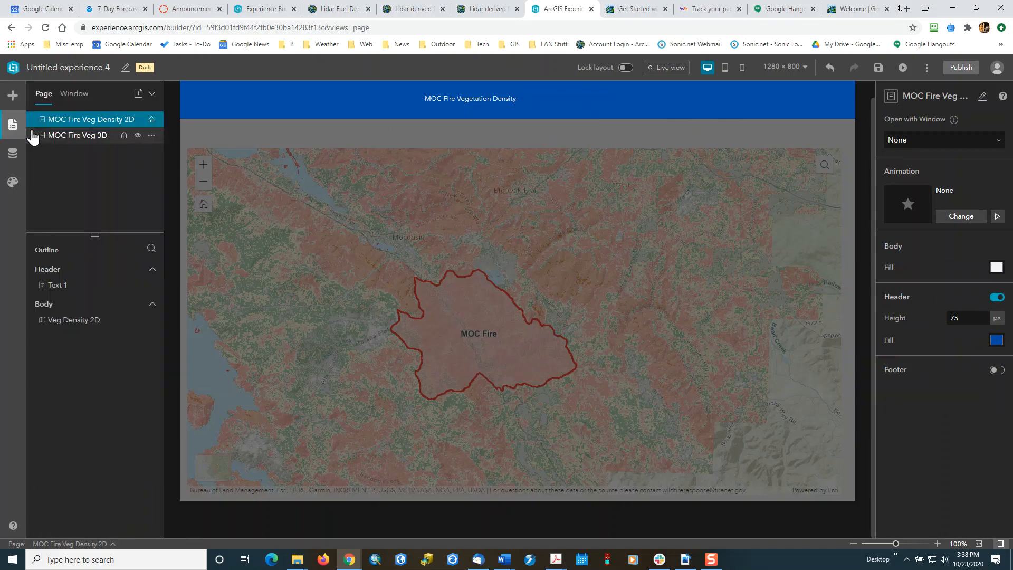
click(60, 136)
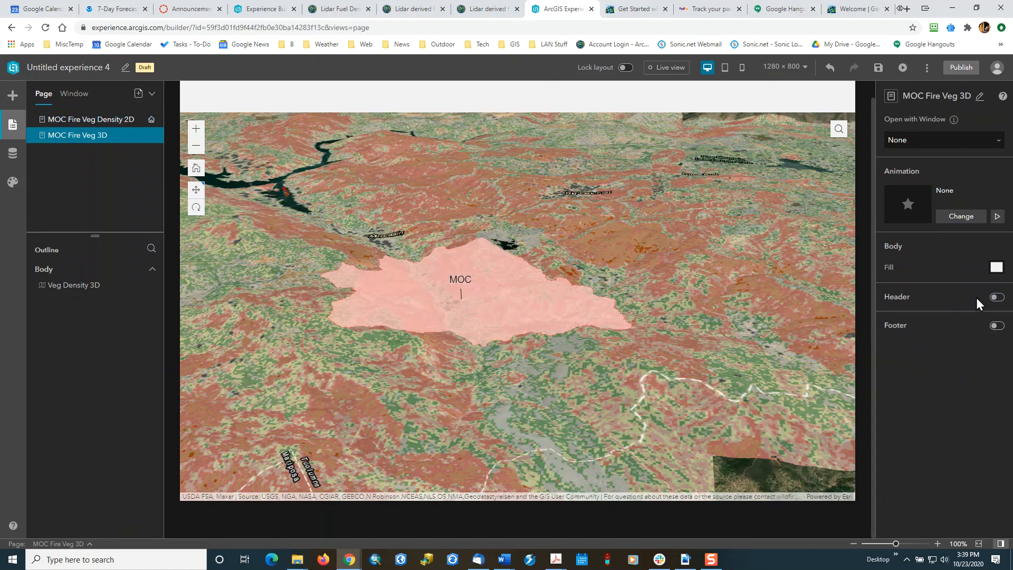
click(996, 297)
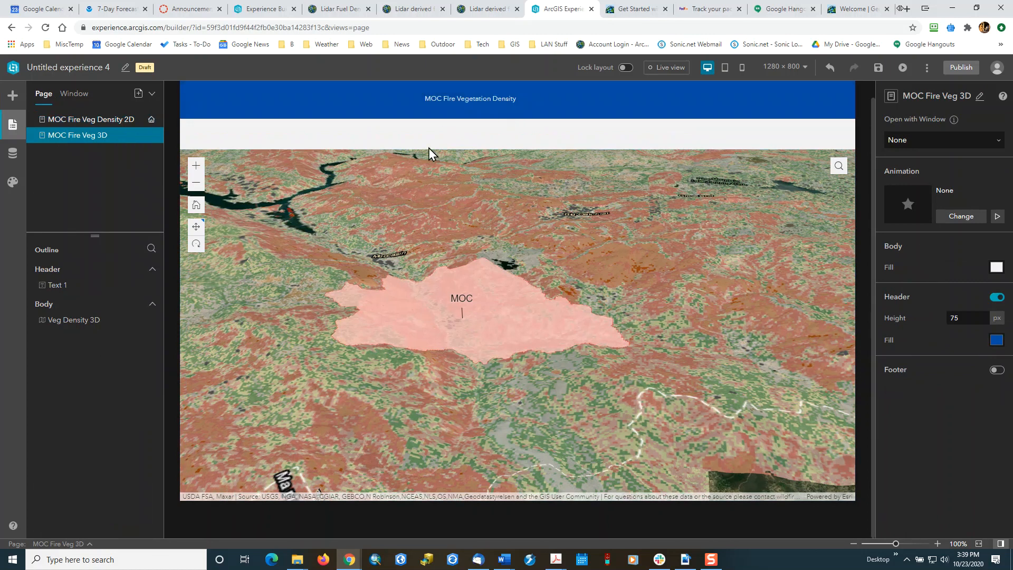
click(499, 158)
drag(516, 151, 516, 120)
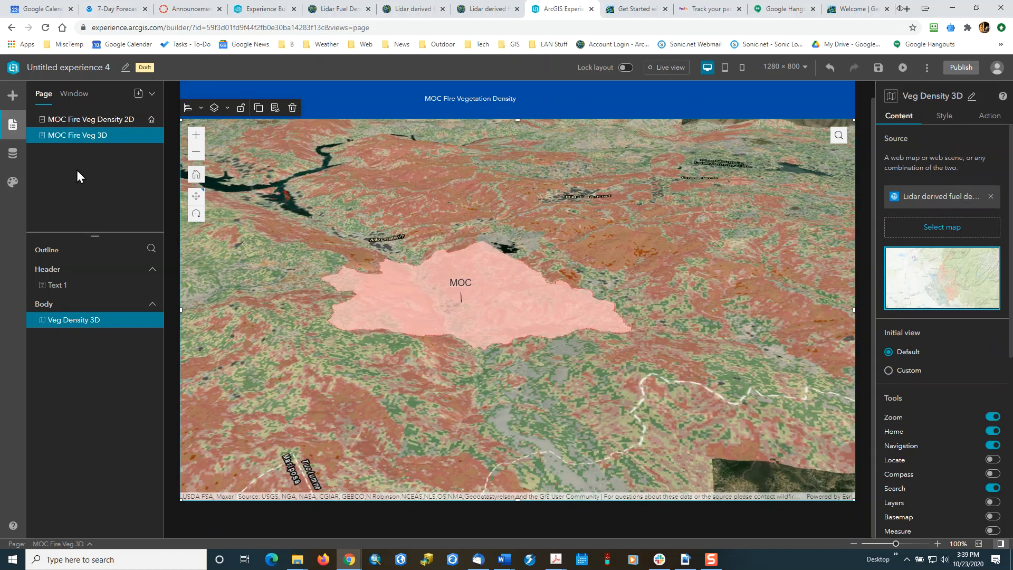
Compare the layouts of the 2D and 3D pages, ending on MOC Fire Veg Density 2D
click(54, 121)
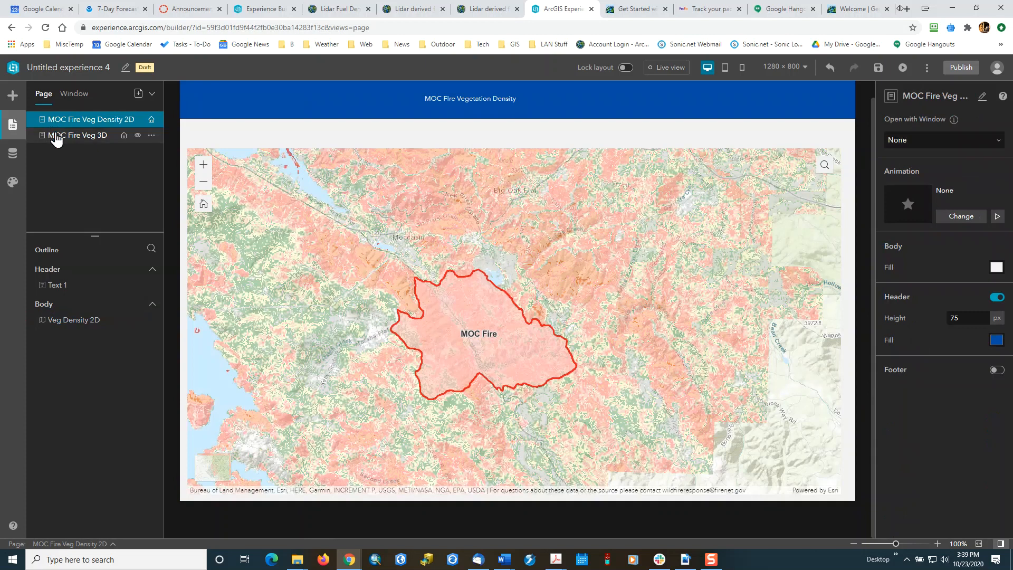
click(57, 137)
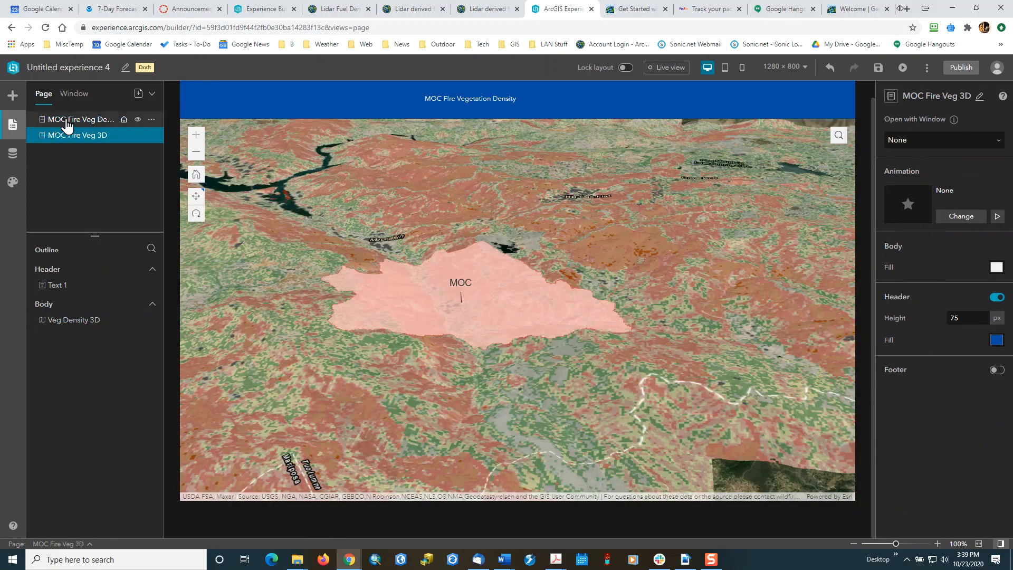
click(67, 122)
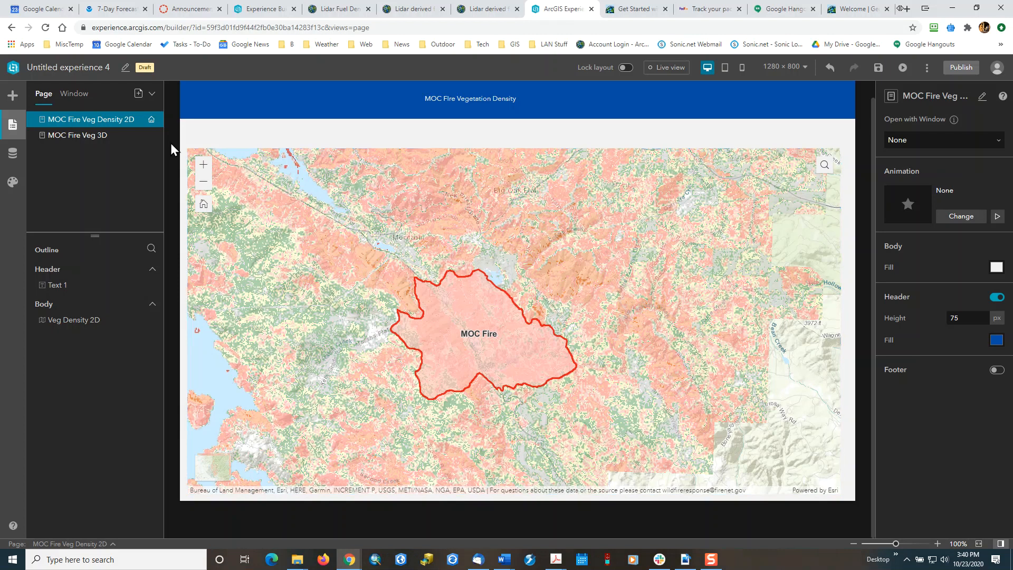
Switch back and forth between the 2D and 3D pages to check how each map is positioned below the header
click(101, 138)
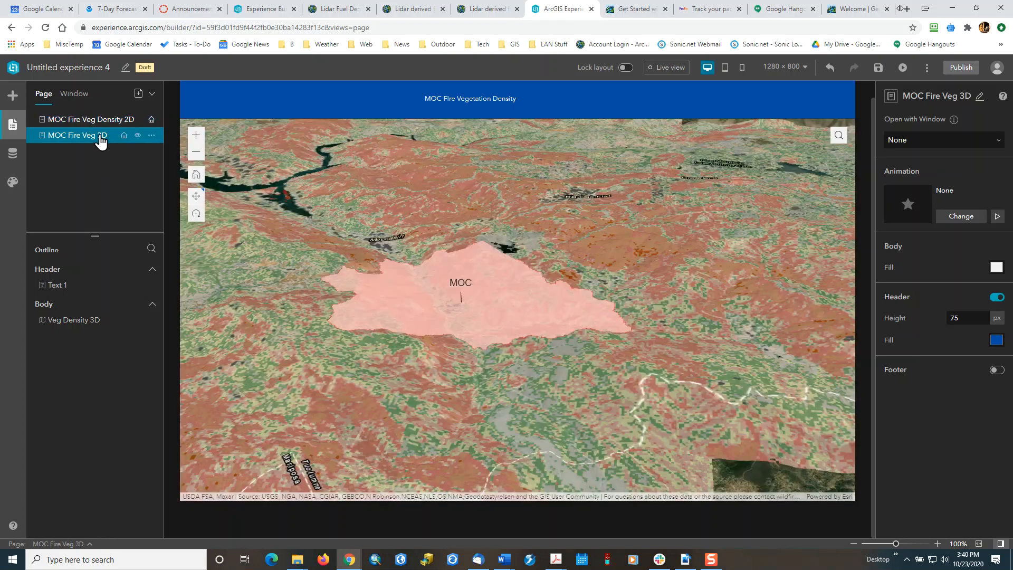
click(95, 120)
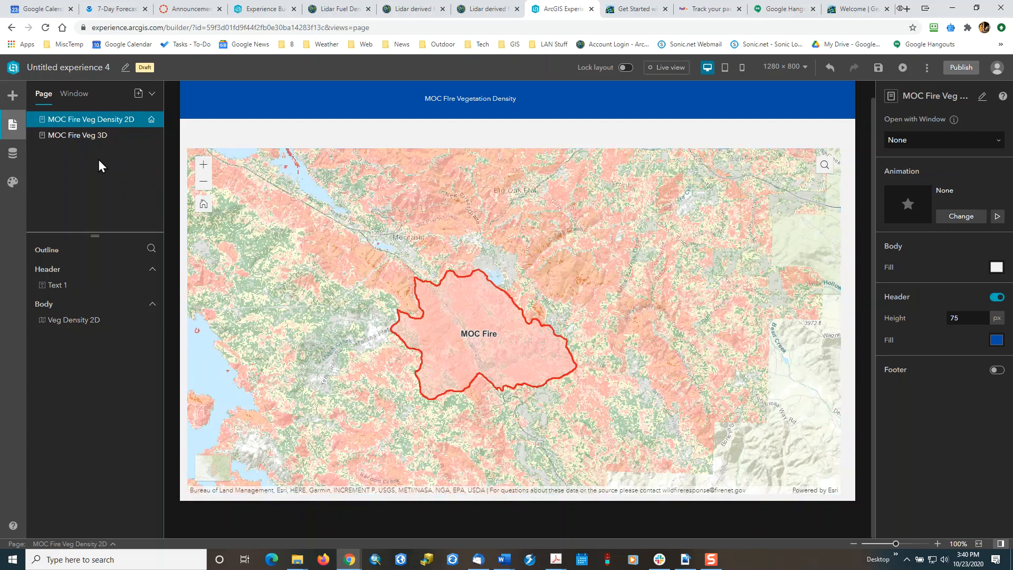
click(77, 137)
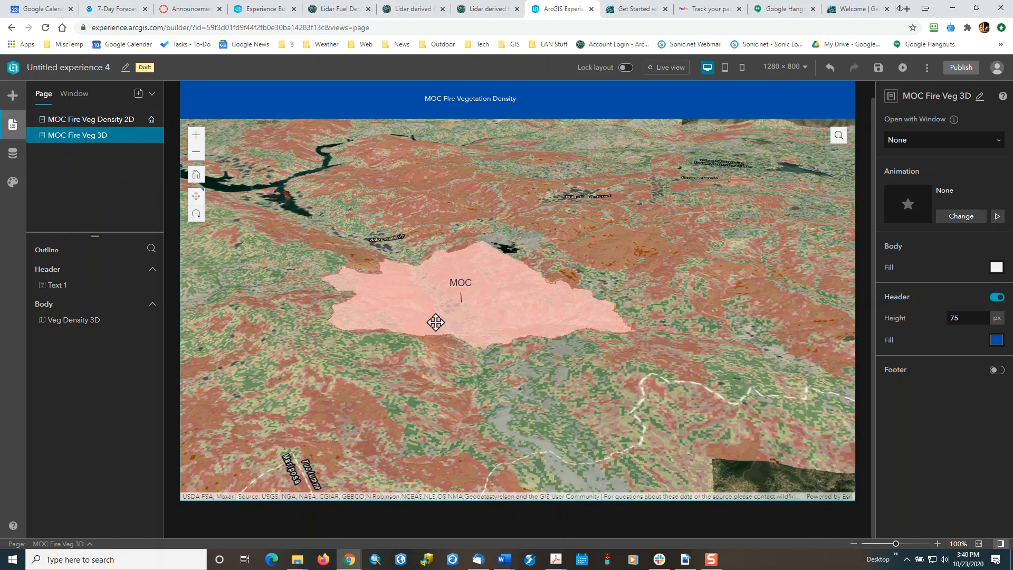
click(96, 124)
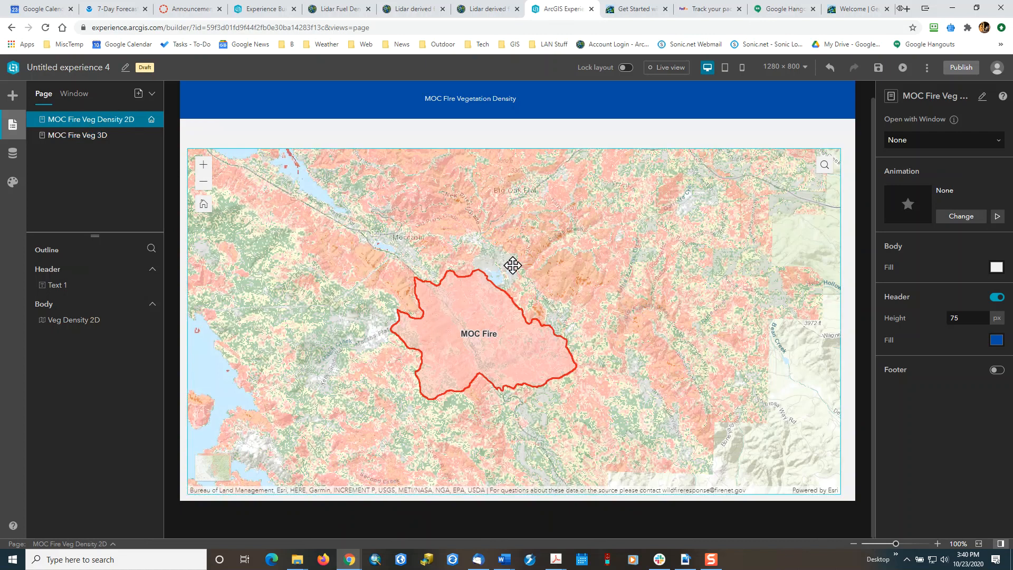
click(61, 138)
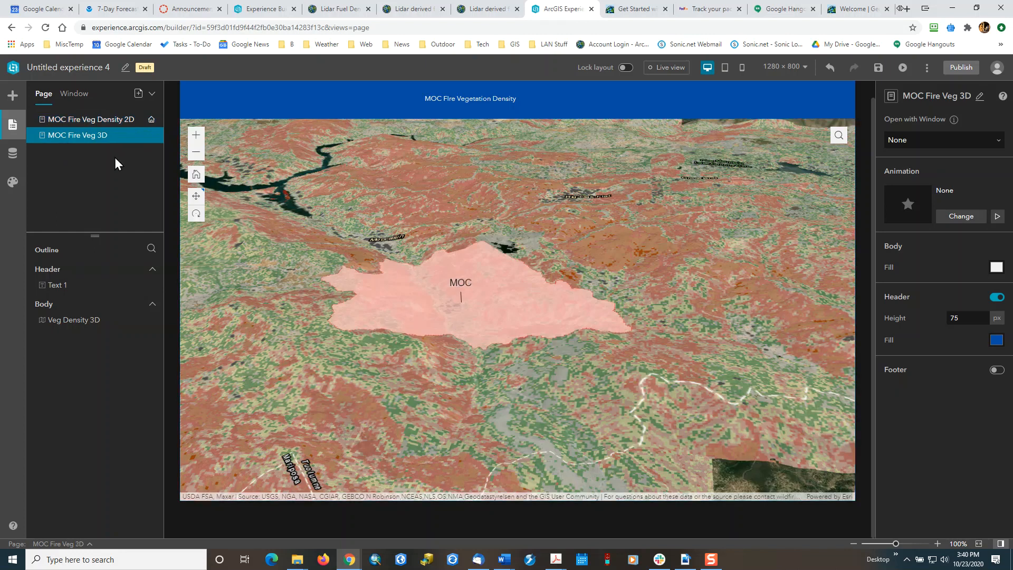
Extend the upper edge of the Veg Density 2D map on the MOC Fire Veg Density 2D page to meet the header
click(59, 125)
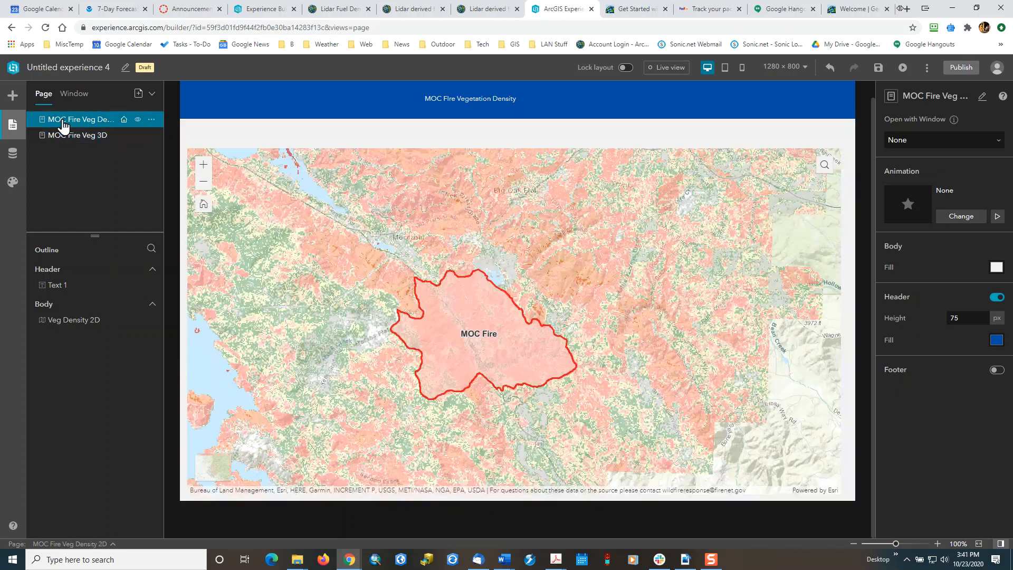
click(502, 220)
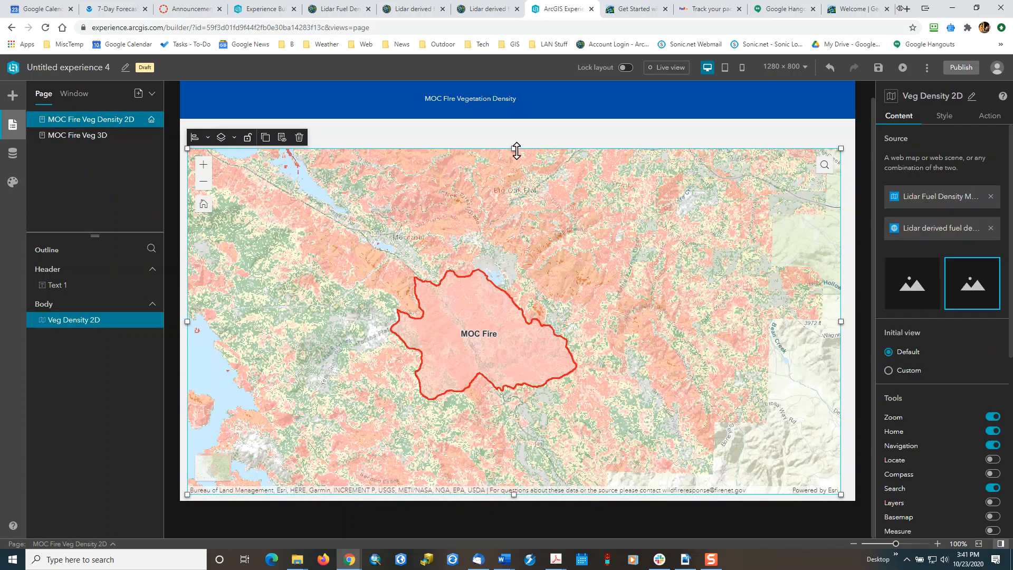
drag(514, 149, 514, 121)
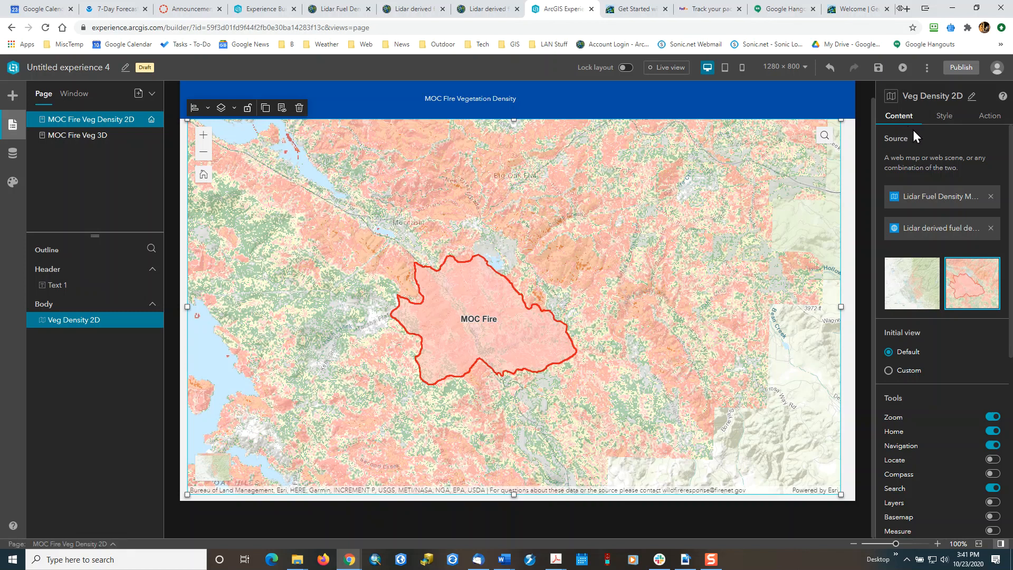
Add an Extent Changes trigger to the Veg Density 2D map that applies Zoom to on Veg Density 3D, and save the experience
click(989, 121)
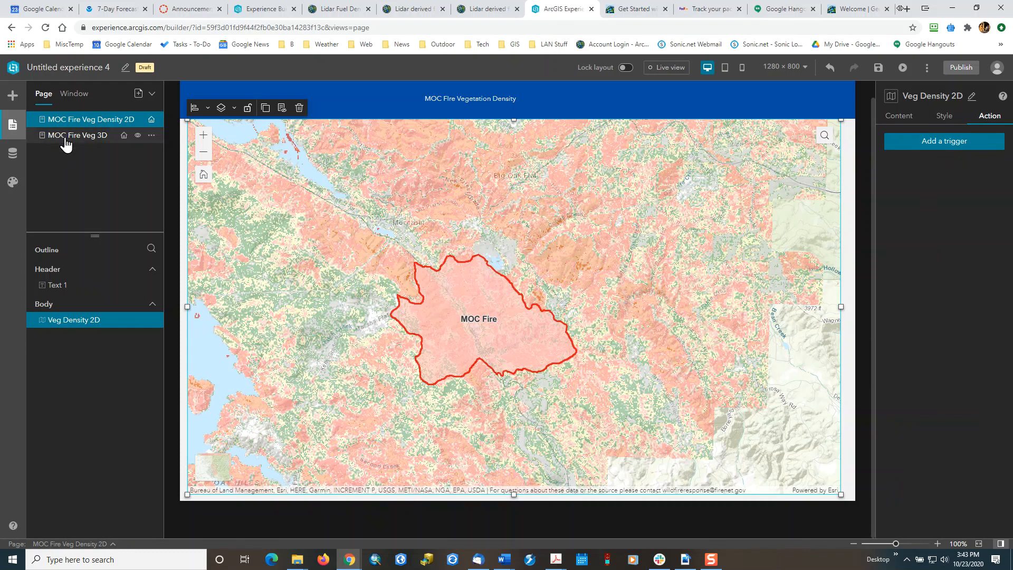
click(909, 148)
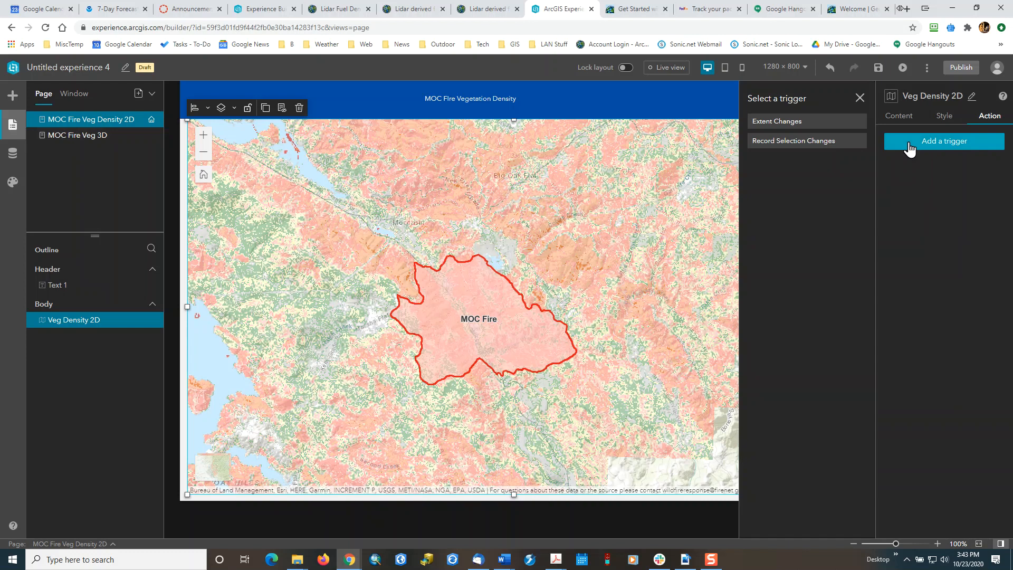
click(788, 126)
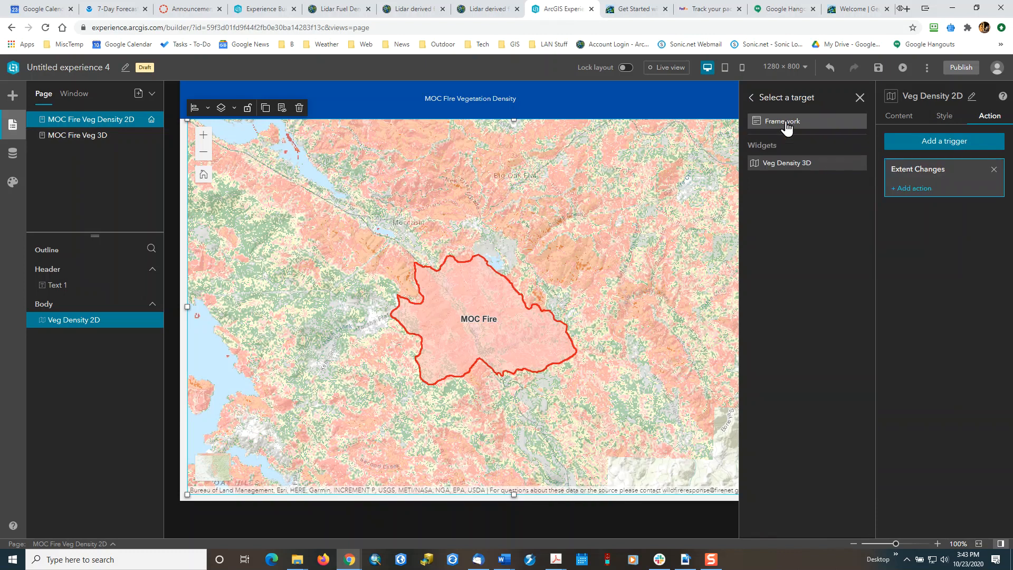
click(784, 164)
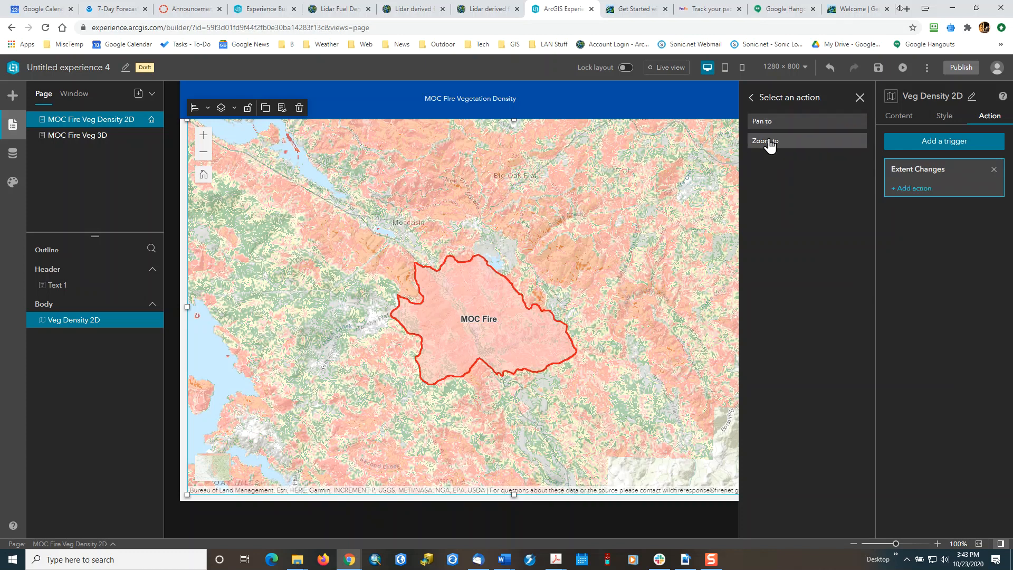
click(770, 142)
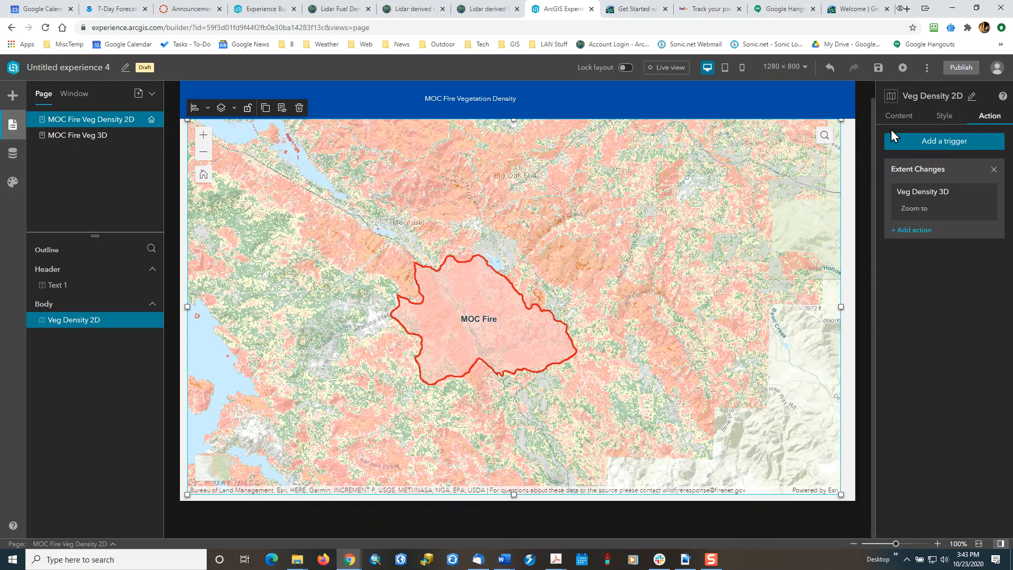
click(878, 68)
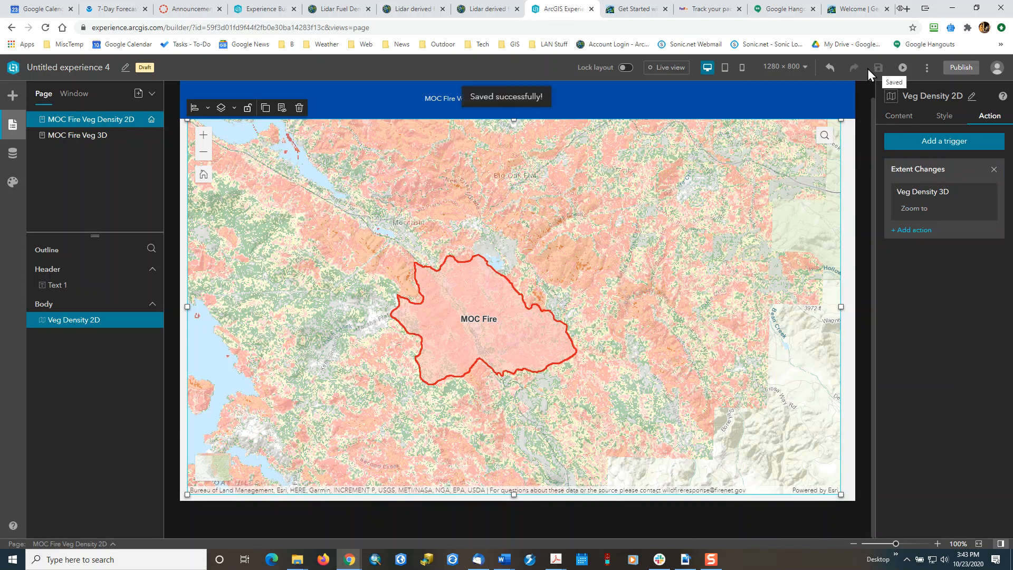
Test in live view whether zooming the 2D map carries over to the 3D page, and leave live view
click(663, 69)
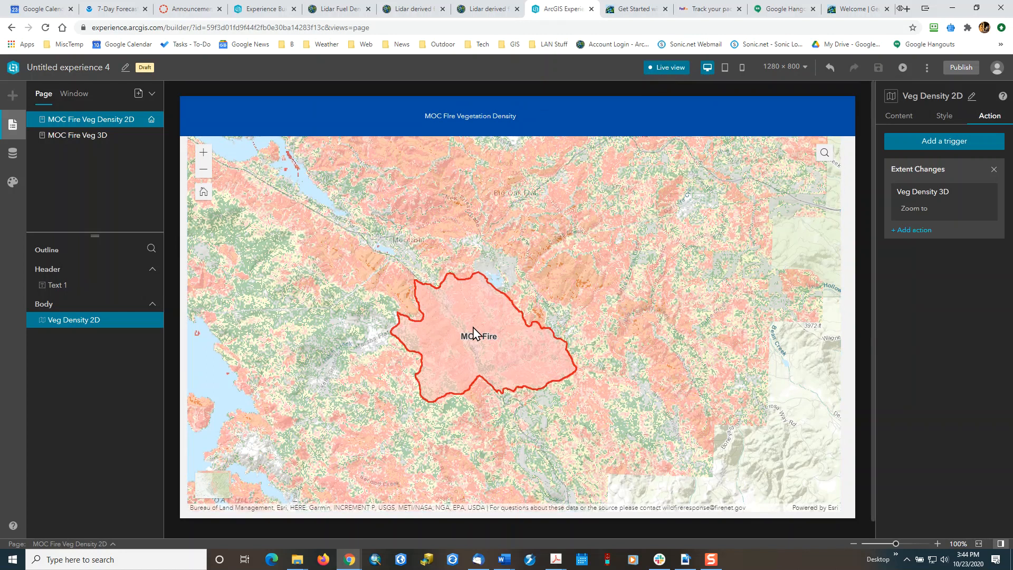
scroll(468, 335, up, 2)
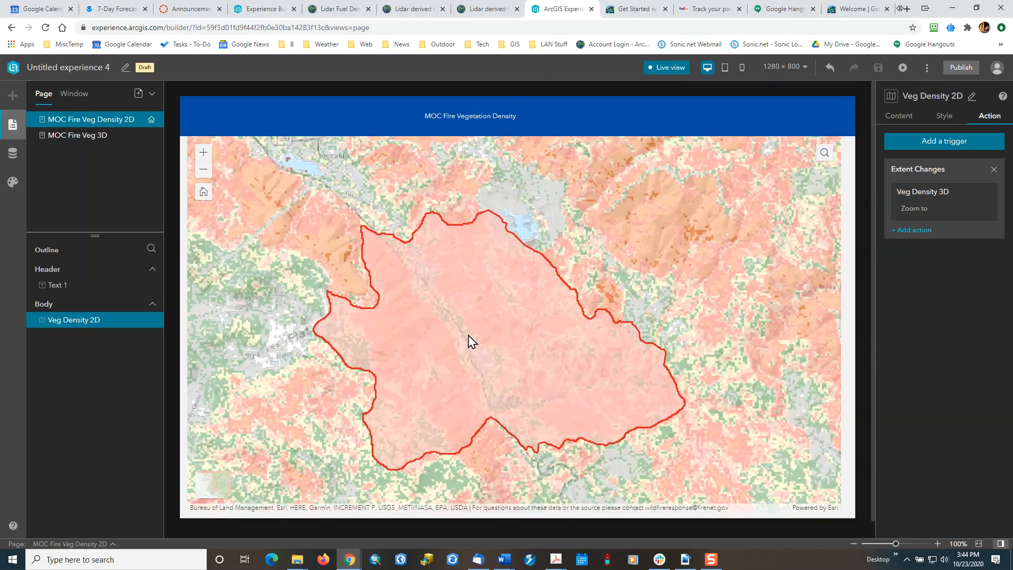
scroll(467, 335, up, 2)
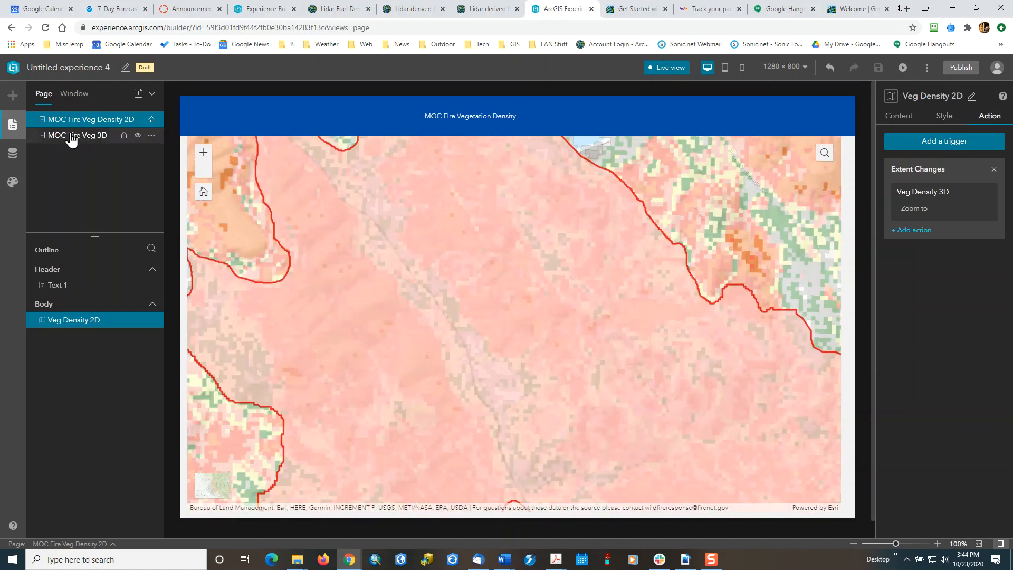
click(71, 138)
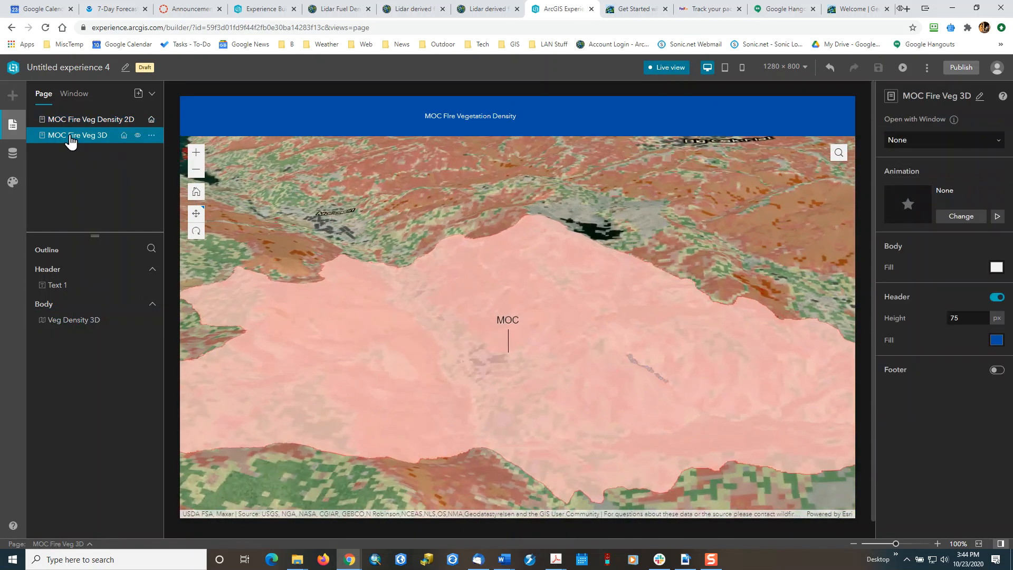
click(87, 125)
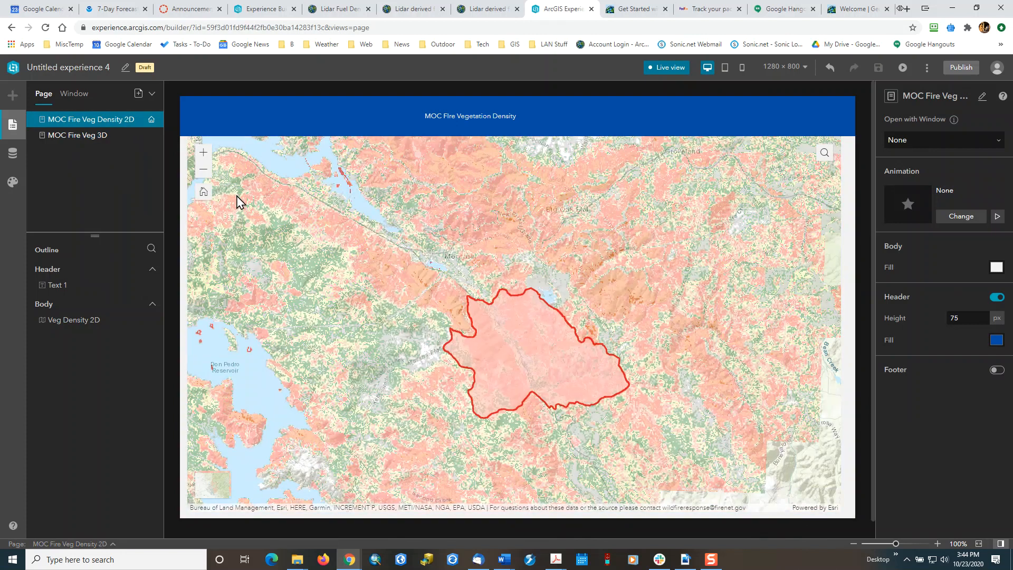
click(84, 136)
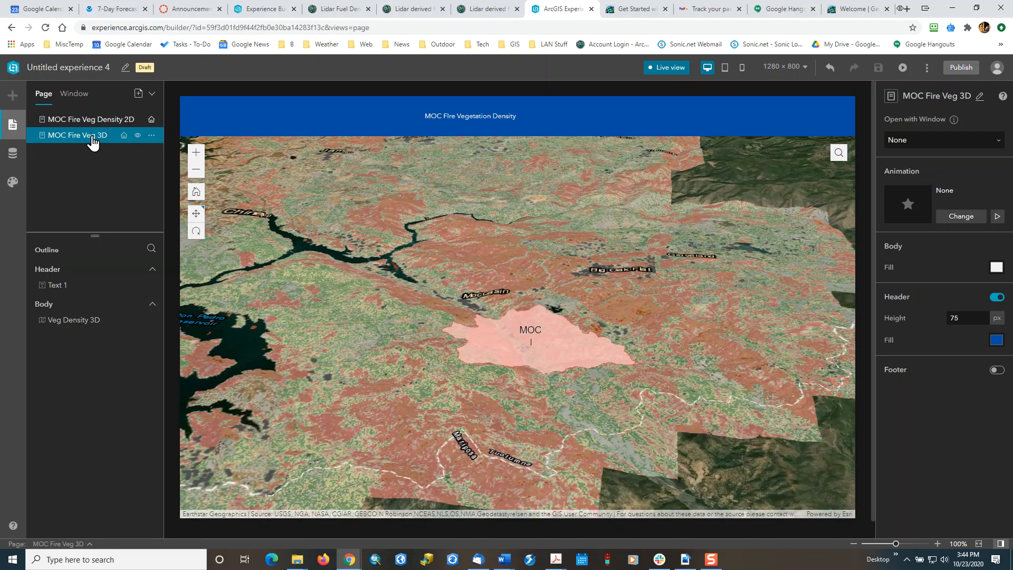
click(664, 71)
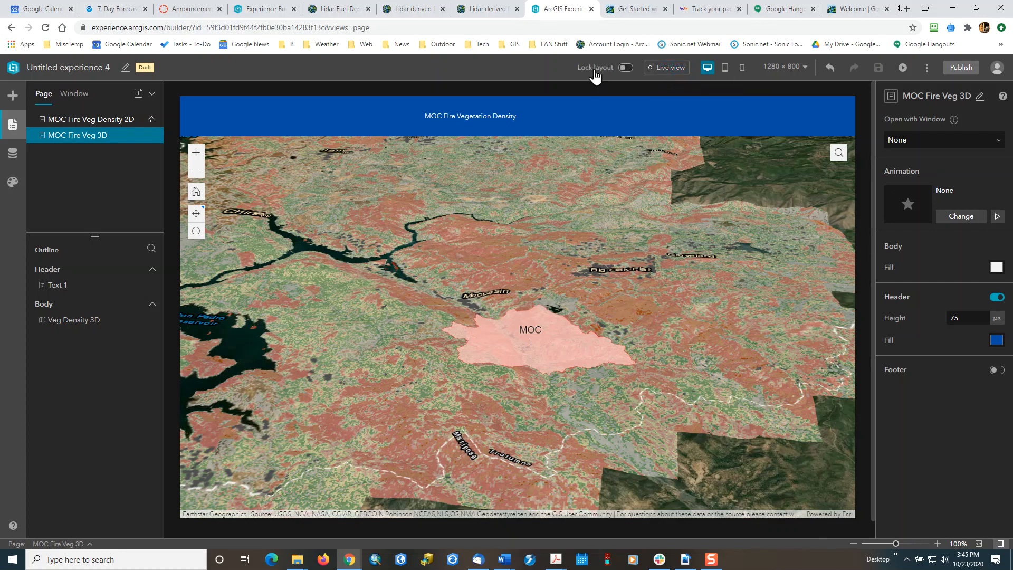
Add a blank fullscreen page named "MOC FIRE 2D & 3D"
click(138, 94)
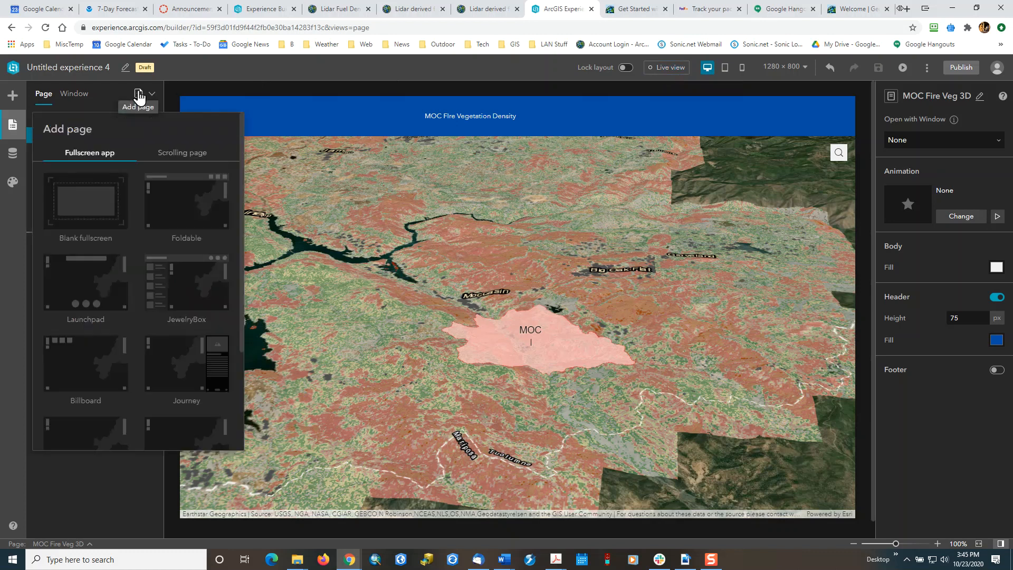
click(89, 200)
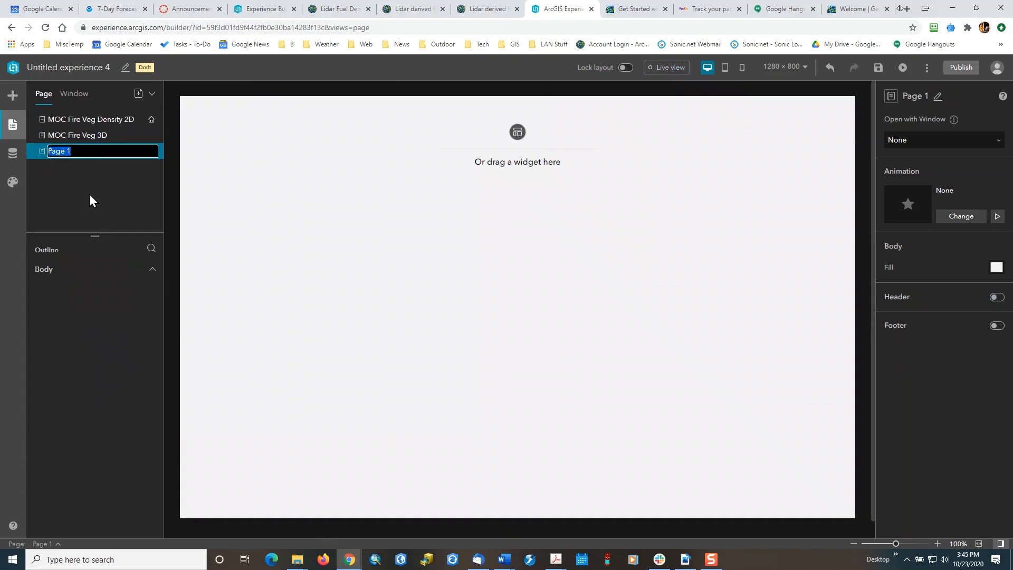
text(MOC FIRE 2D & 3D)
key(Return)
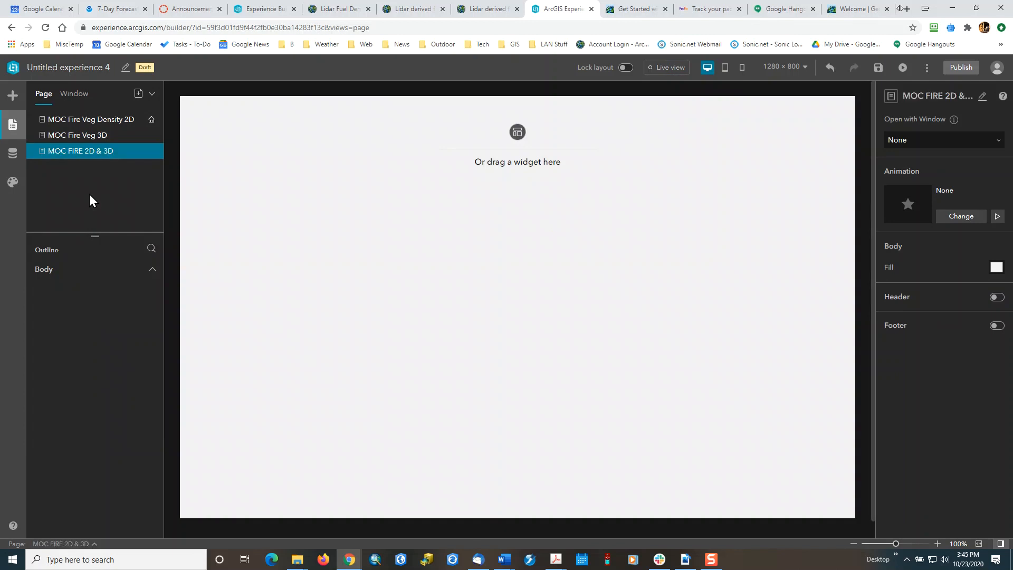
Place two Map widgets side by side on the new page, each about half the page wide and reaching its lower edge
click(10, 98)
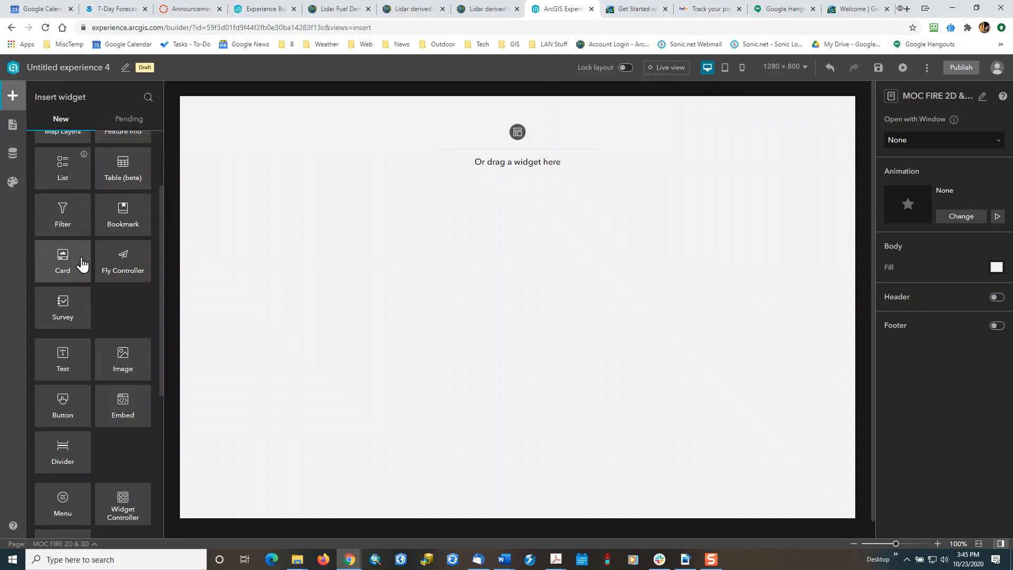
drag(63, 180, 314, 246)
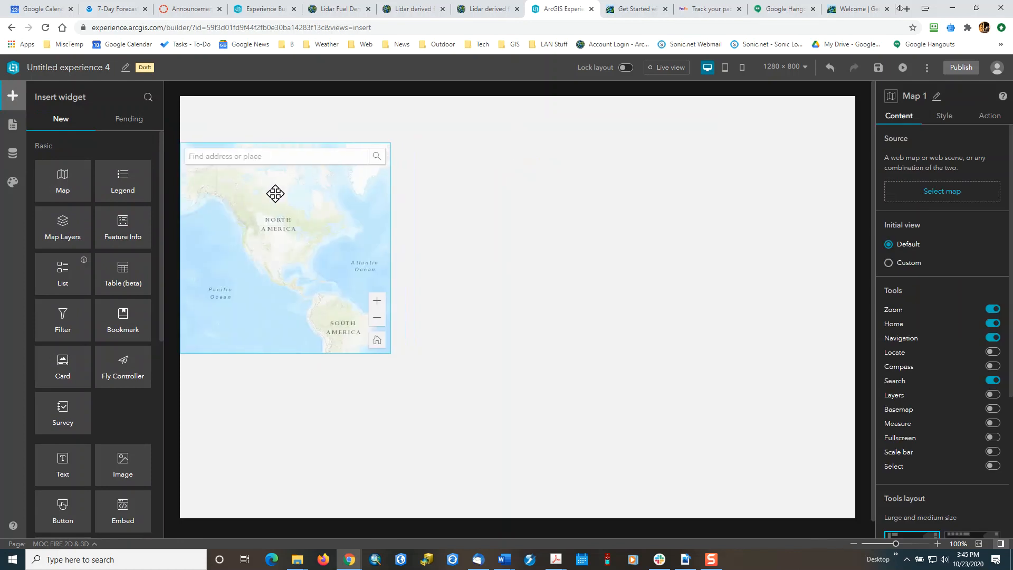
click(275, 193)
drag(390, 353, 534, 517)
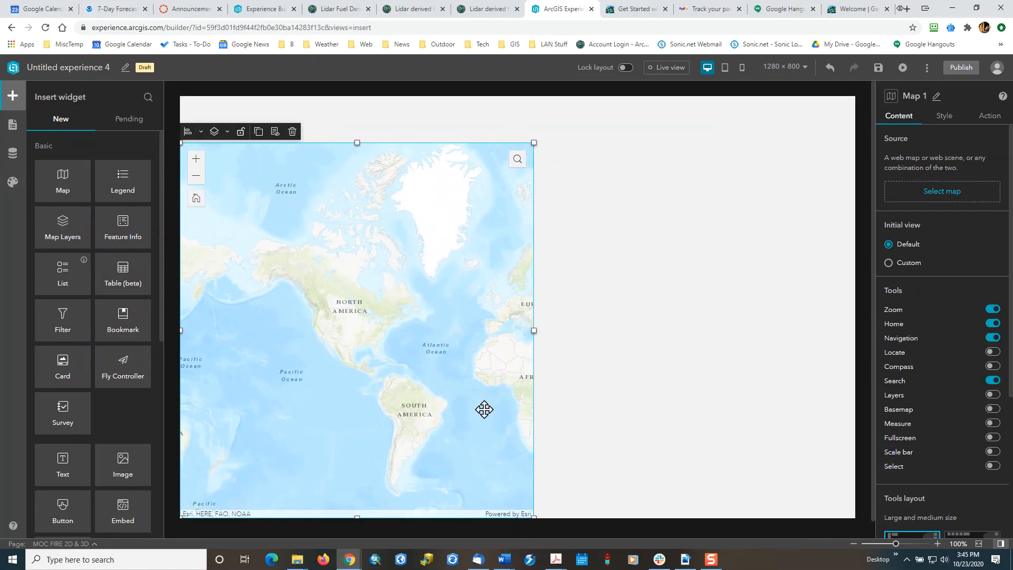
drag(535, 330, 510, 332)
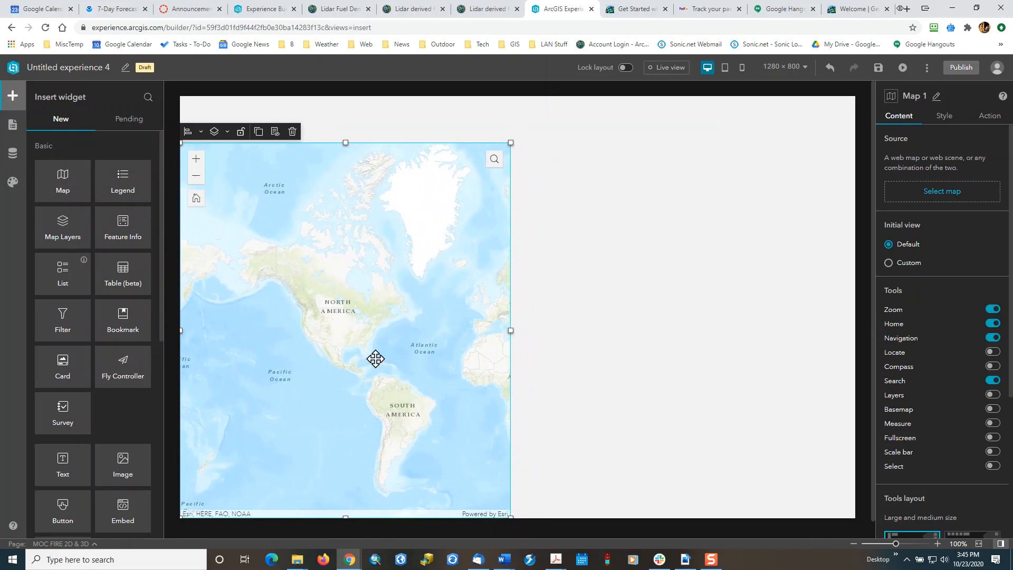
drag(60, 189, 618, 248)
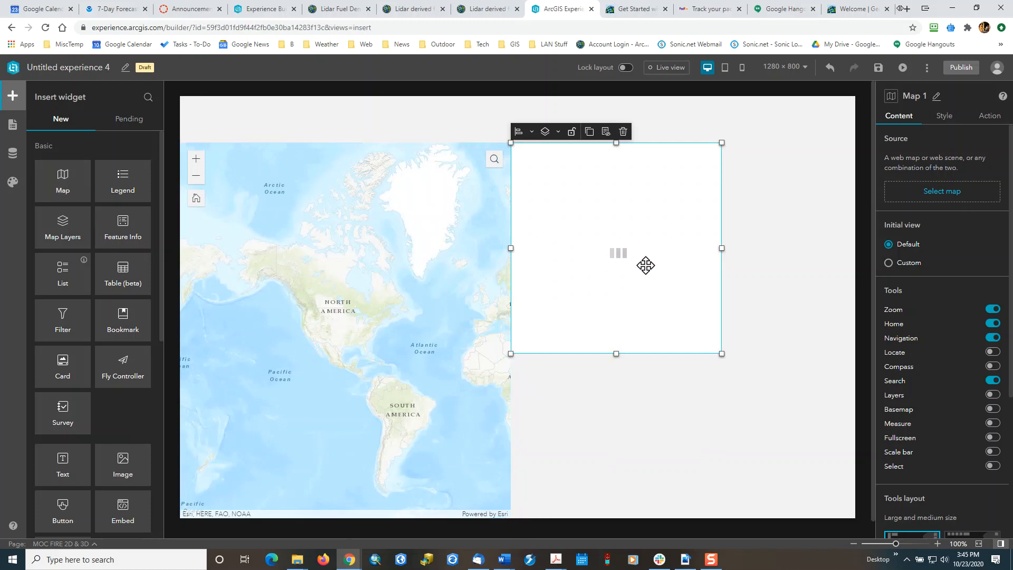
drag(722, 354, 848, 517)
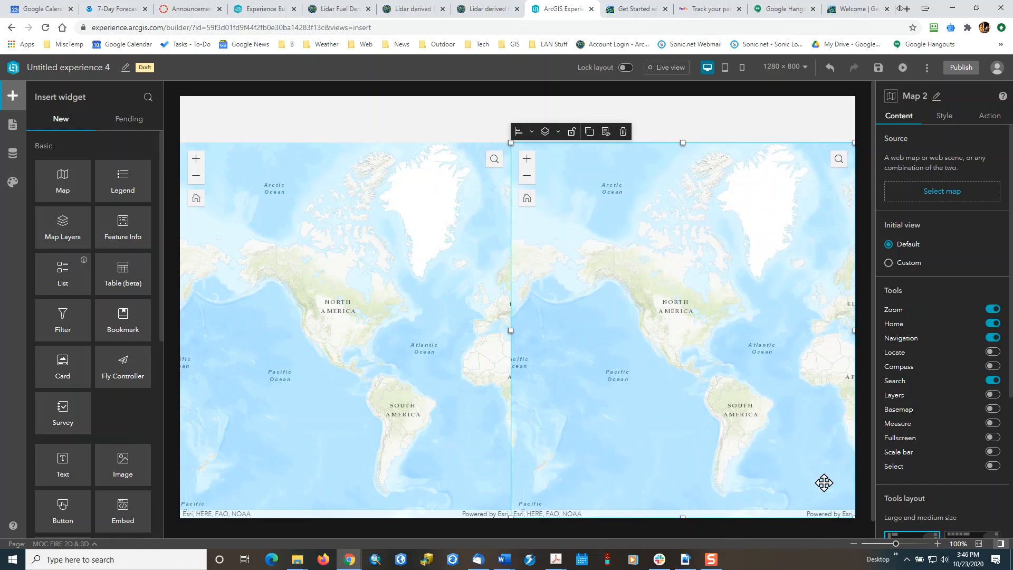
Enable the shared header on the MOC FIRE 2D & 3D page
click(689, 133)
click(999, 300)
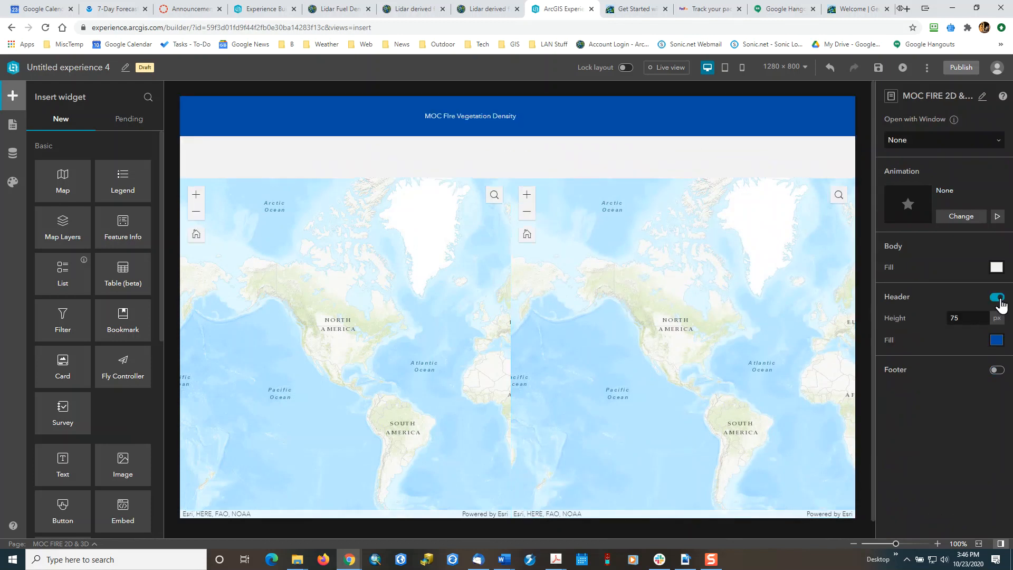
mouse_move(444, 117)
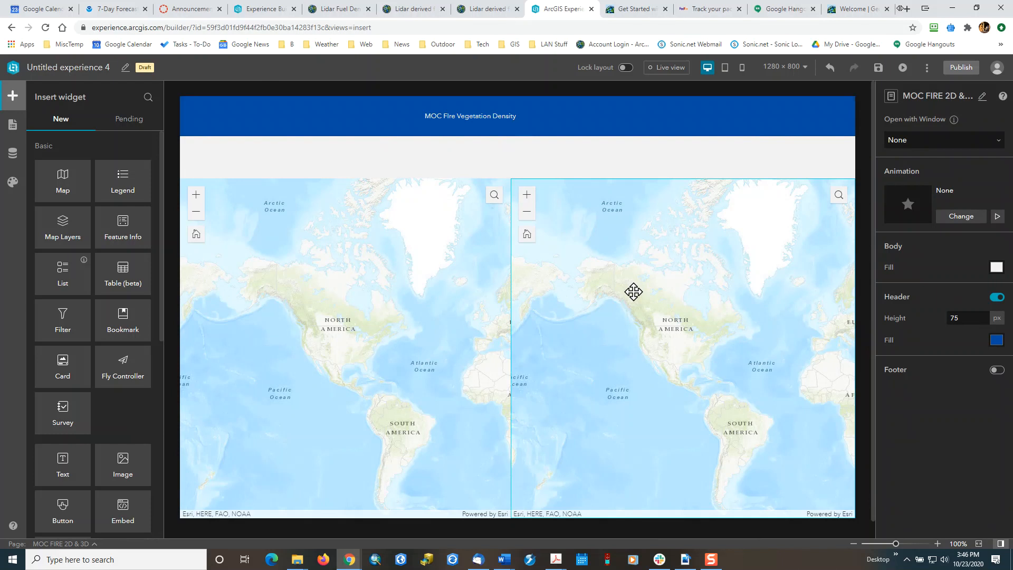
Set the source of Map 1 to the Lidar Fuel Density web map
click(414, 295)
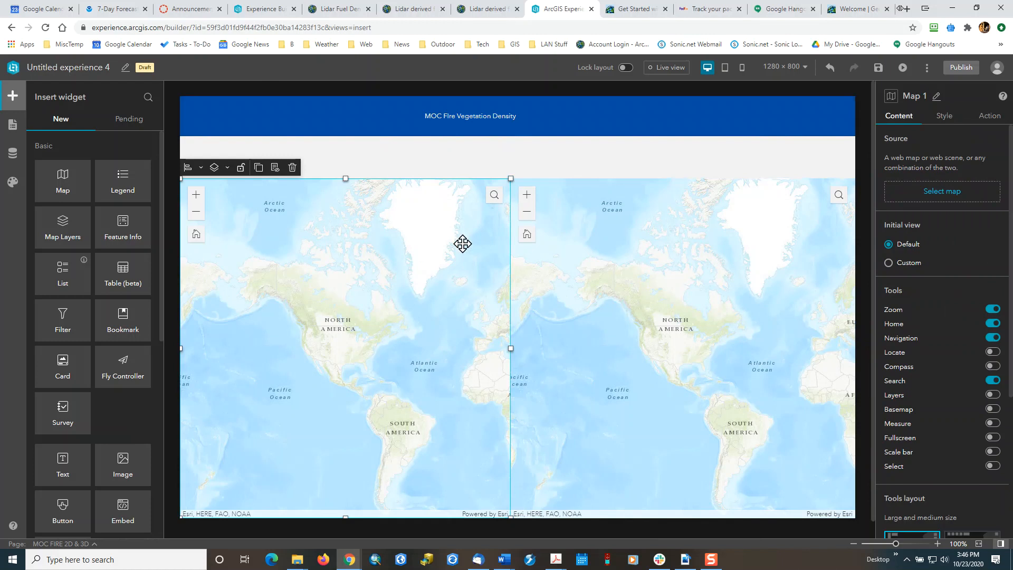
click(907, 198)
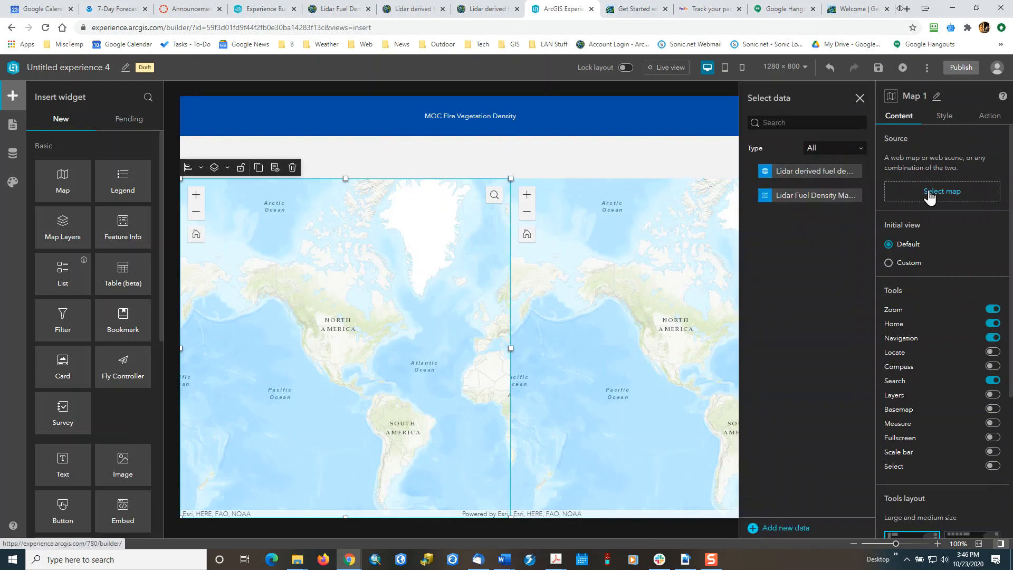
click(817, 201)
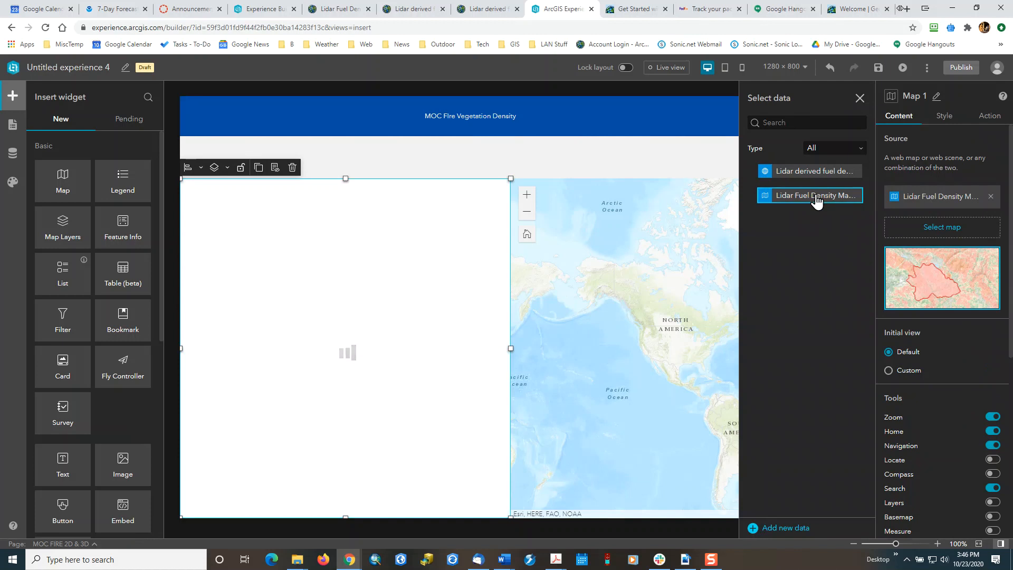
Set the source of Map 2 to the Lidar derived fuel density web scene
click(611, 265)
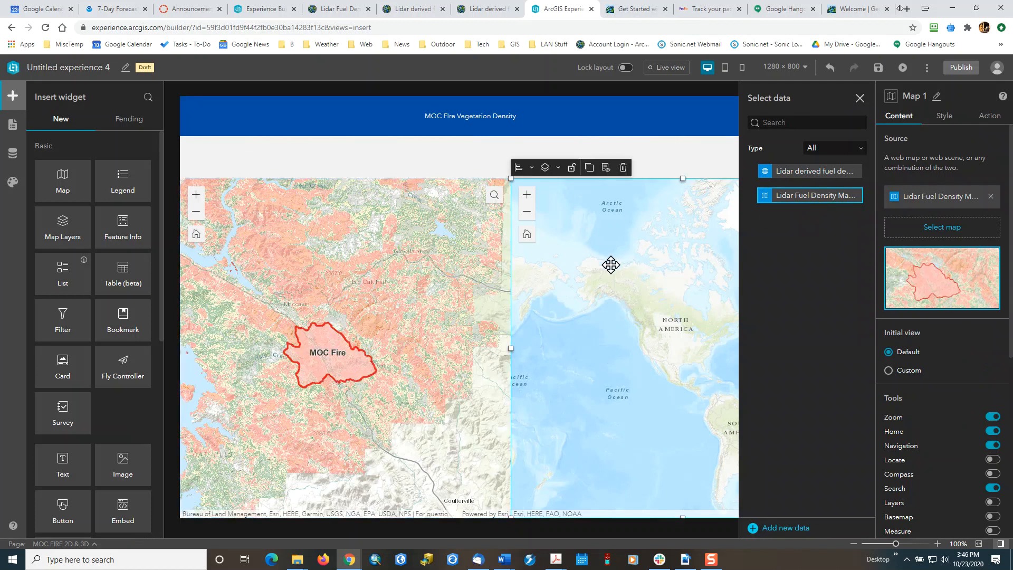
click(904, 198)
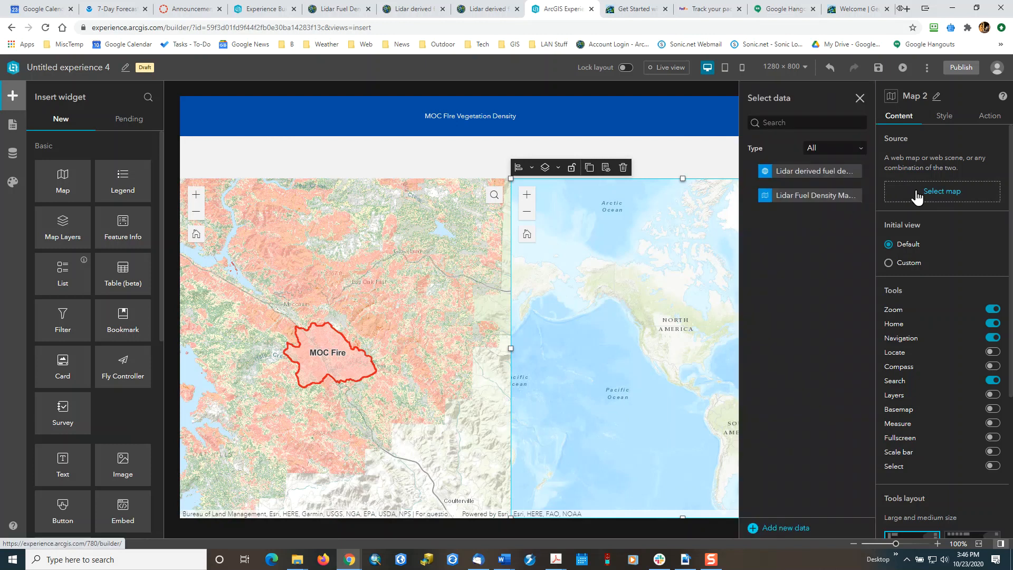
click(819, 178)
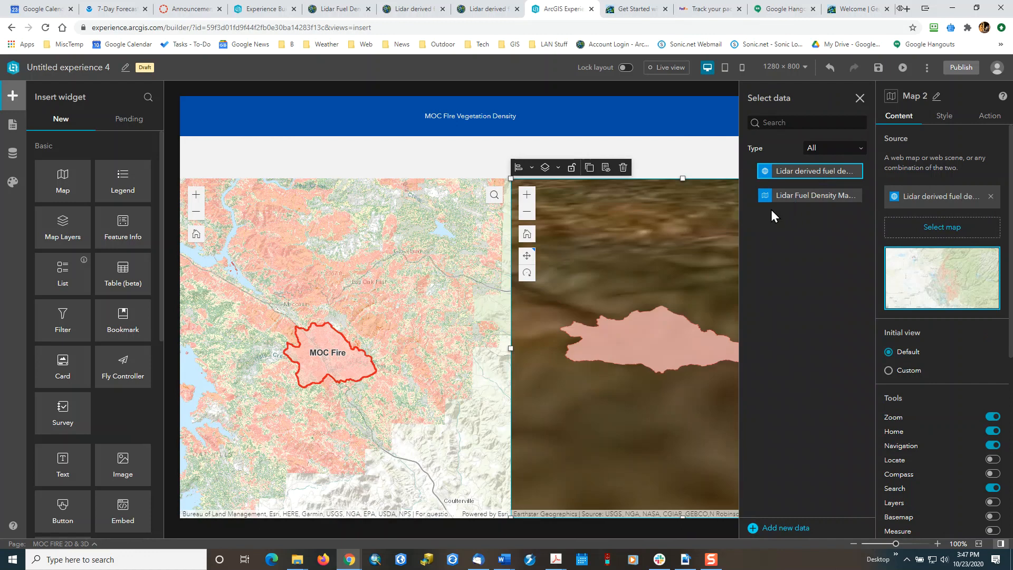
click(859, 99)
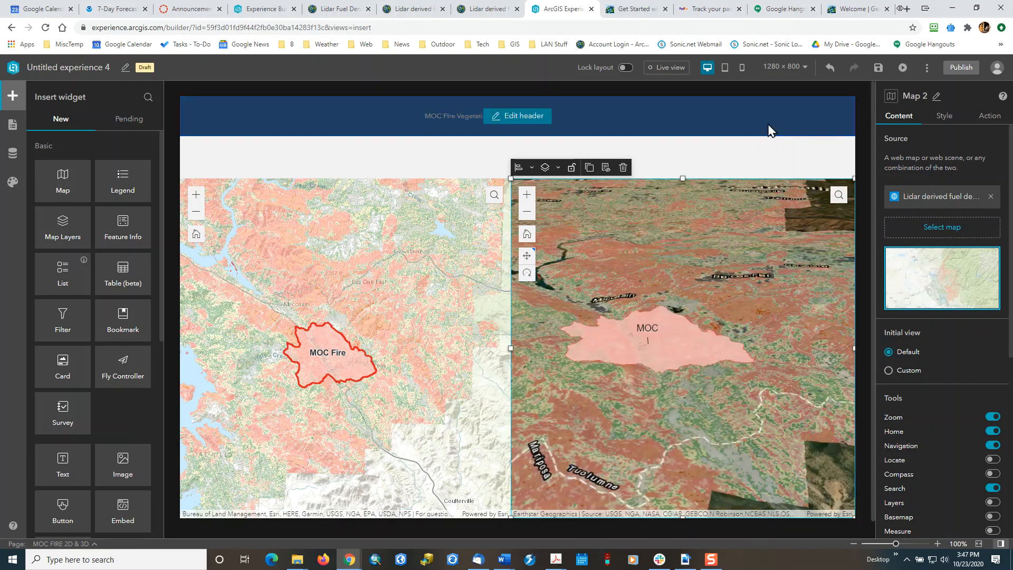
Extend Map 2 and Map 1 upward so both meet the lower edge of the header
drag(684, 177, 679, 136)
click(331, 179)
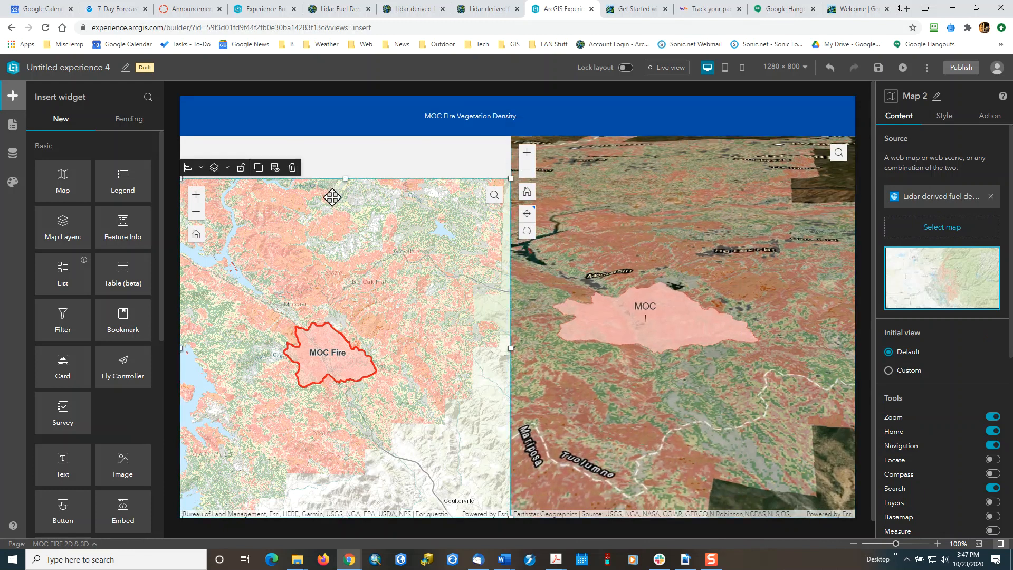
drag(344, 179, 342, 137)
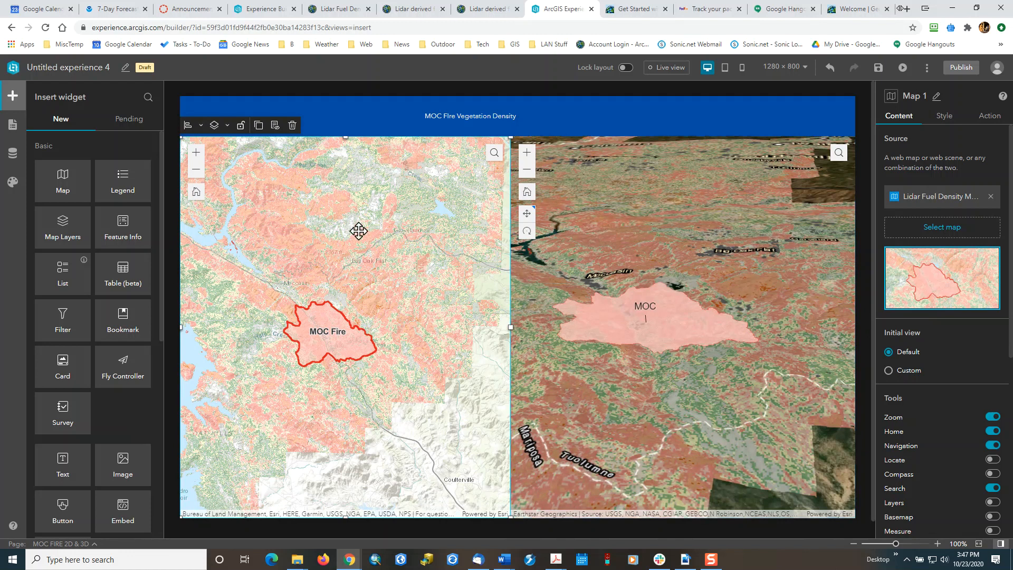
Enable the Measure and Scale bar tools on Map 1
scroll(938, 377, down, 3)
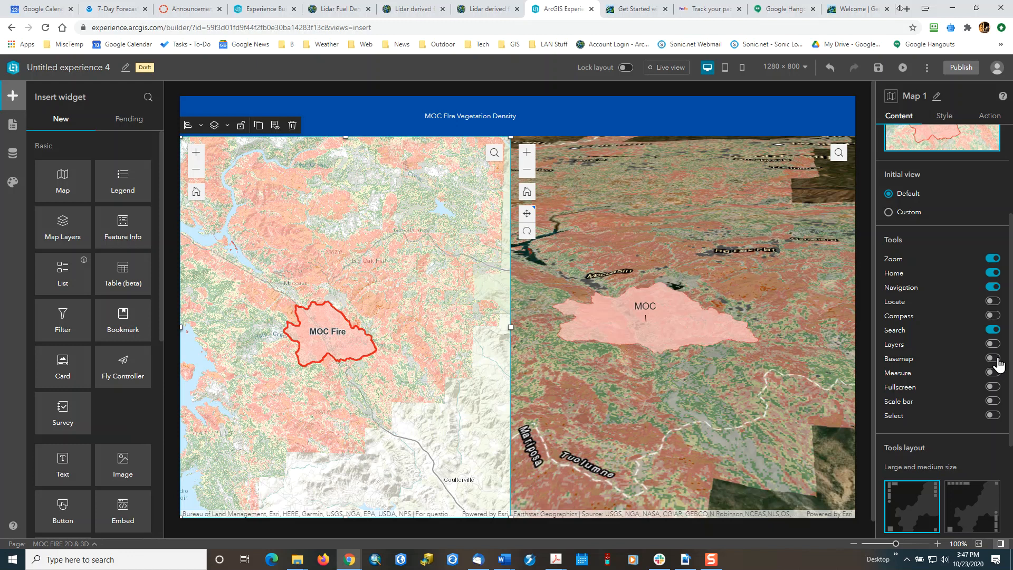
click(995, 374)
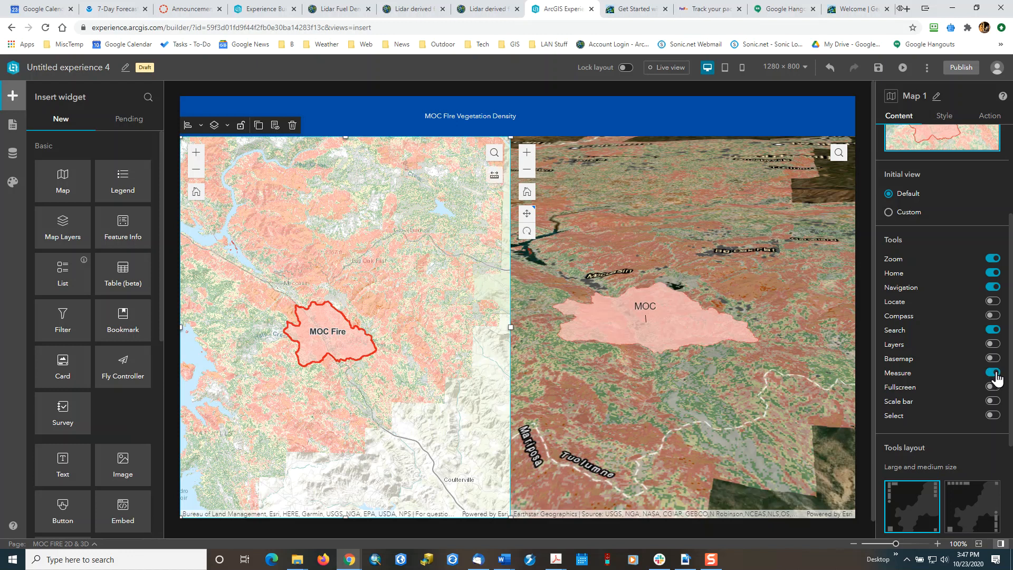
click(995, 402)
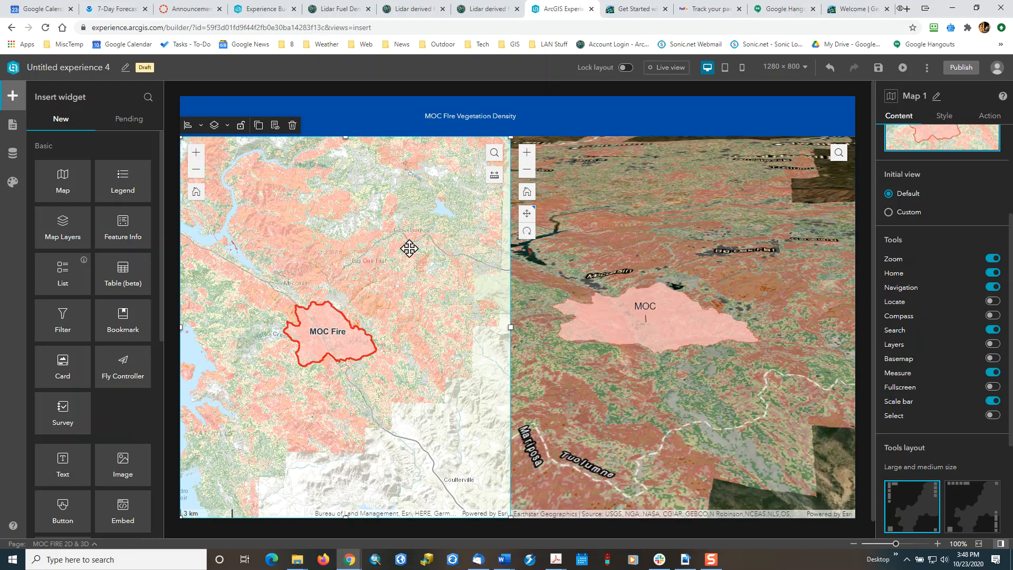
Enable the Basemap and Layers tools on Map 2, and the Layers tool on Map 1
click(751, 260)
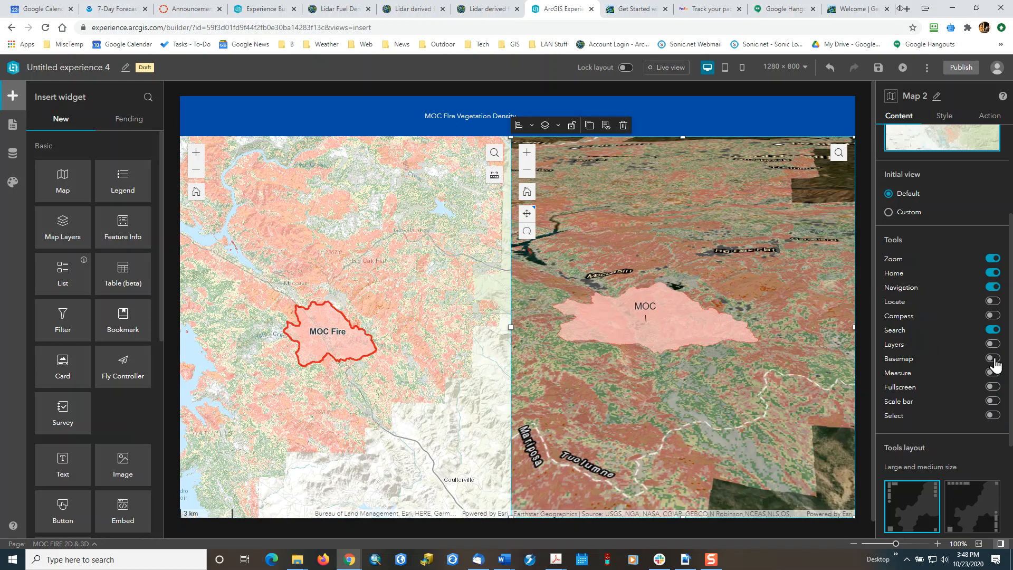
click(993, 359)
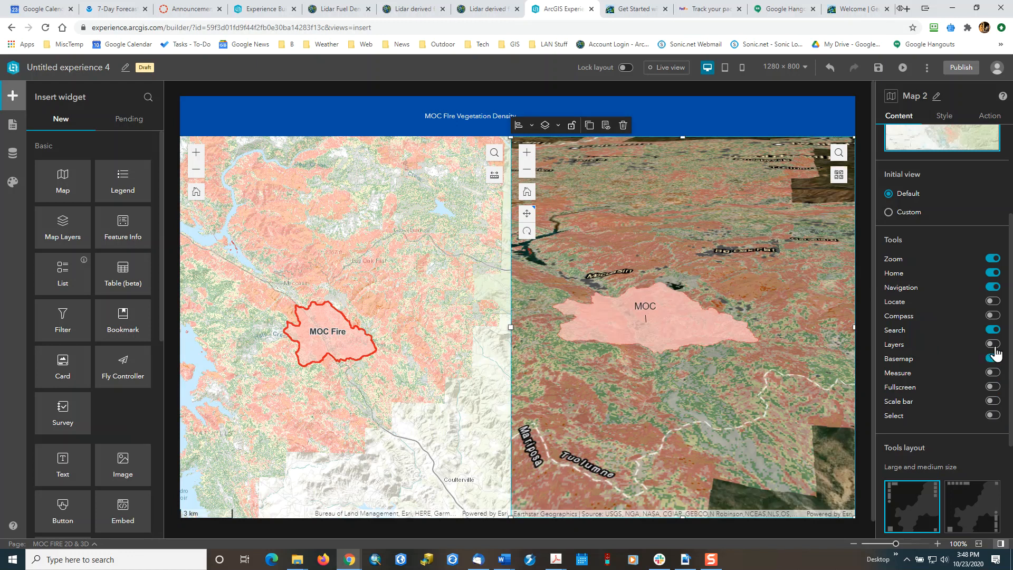
click(993, 345)
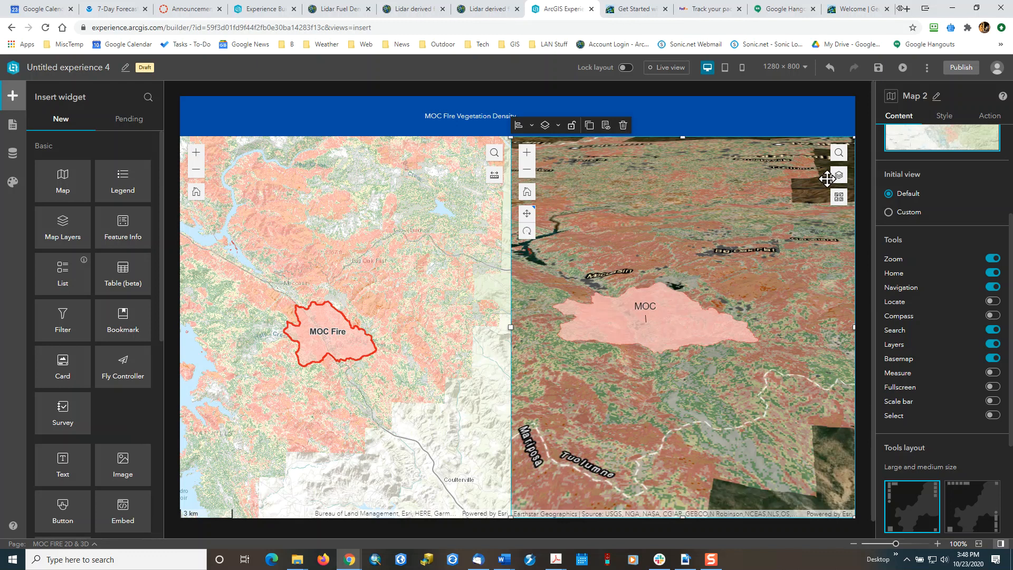
click(452, 207)
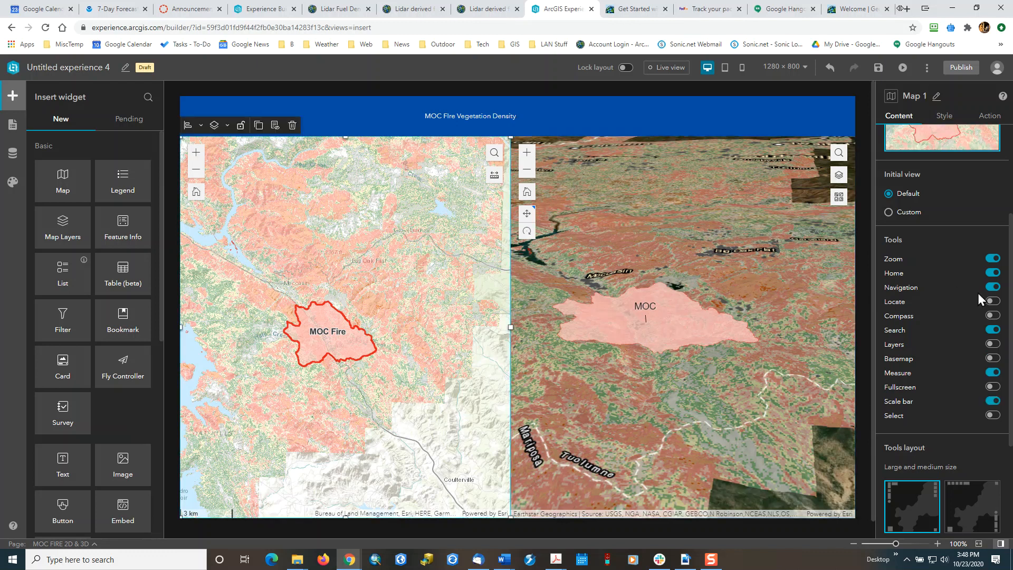
click(995, 344)
click(990, 117)
click(949, 141)
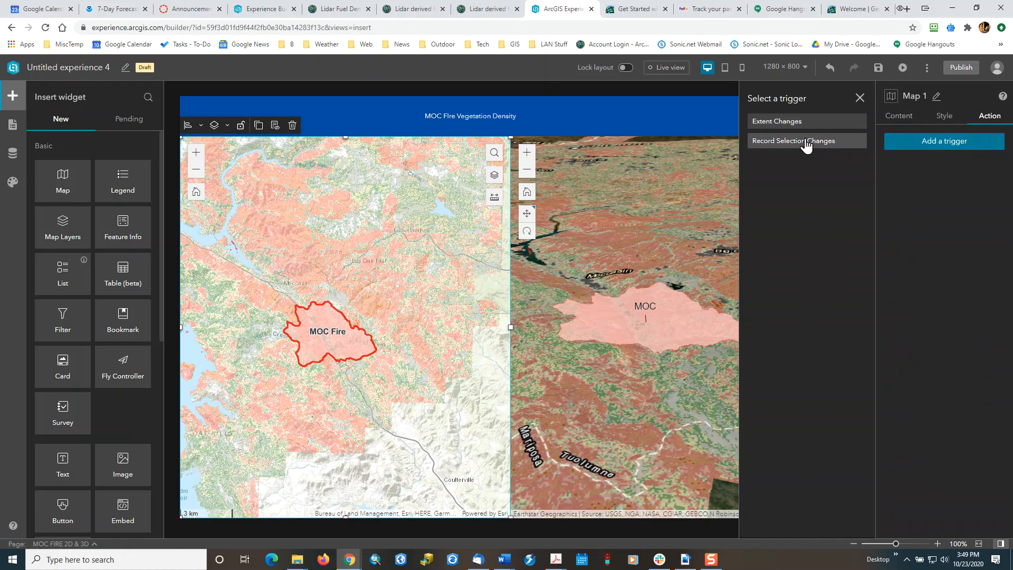
click(796, 125)
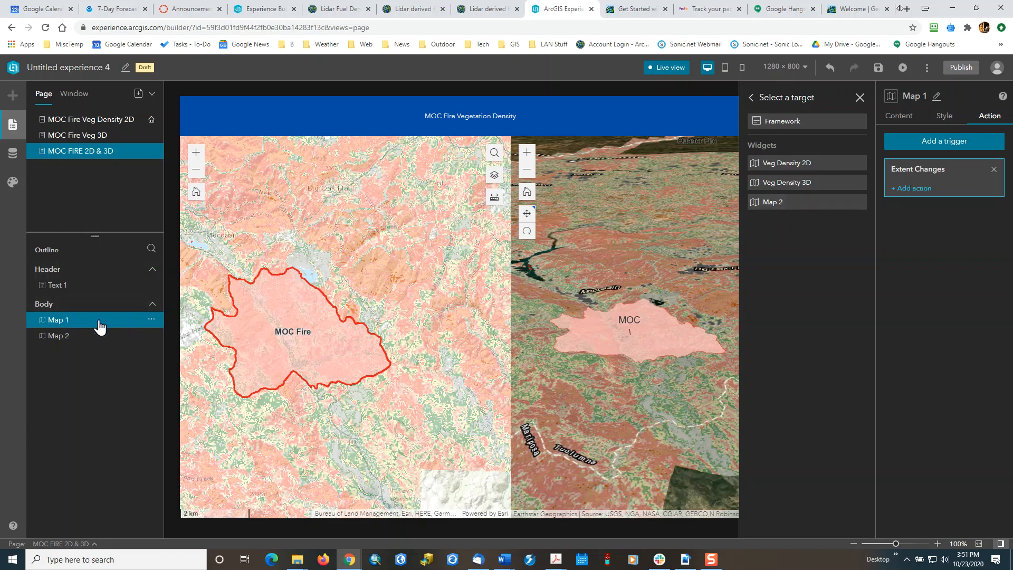
Rename the Map 1 widget on the MOC FIRE 2D & 3D page as "Pg 3 2D"
click(152, 323)
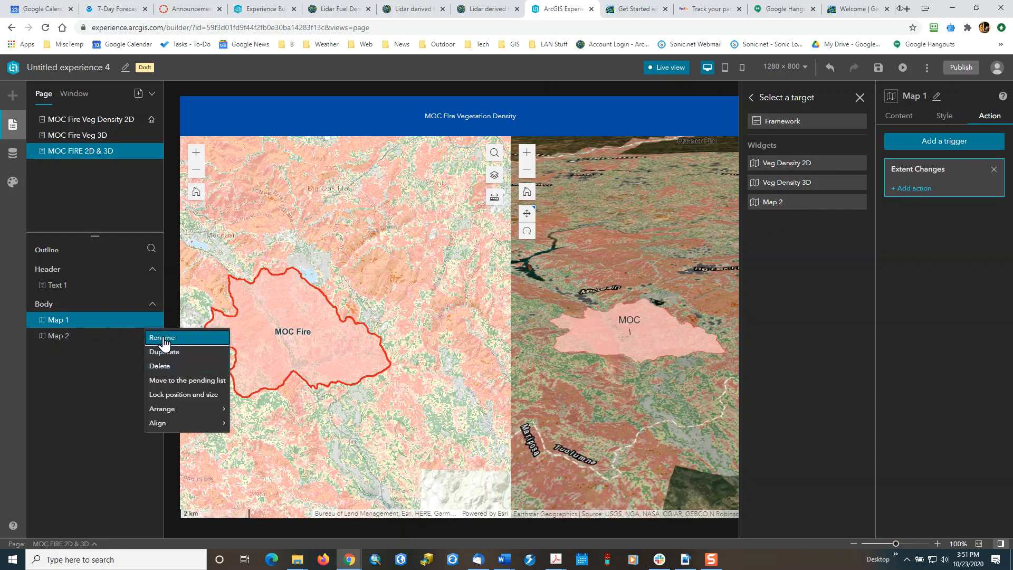
click(162, 338)
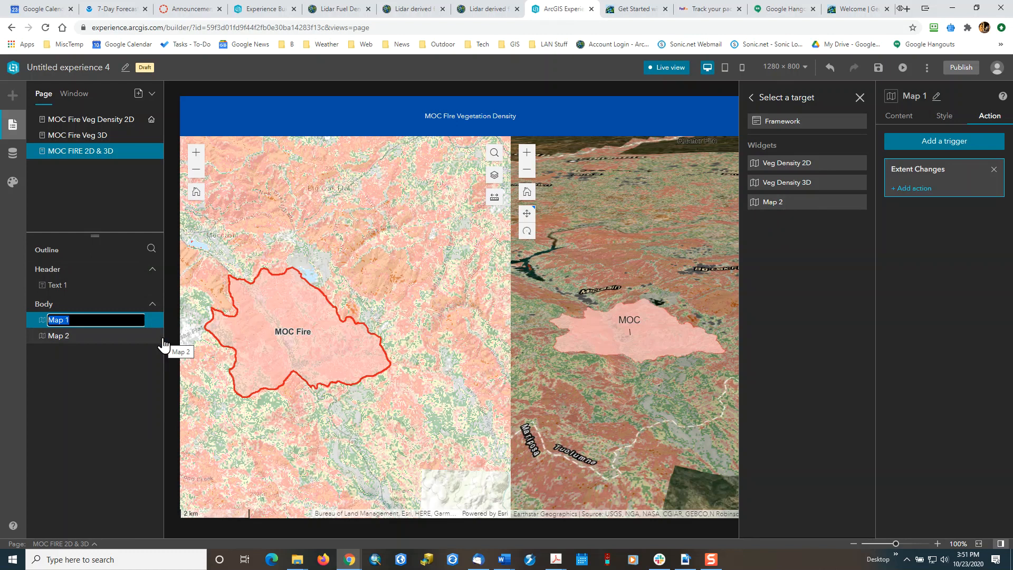
text(Pg 3 2D)
key(Return)
Rename the Map 2 widget on the MOC FIRE 2D & 3D page as "Pg 3 3D"
click(108, 343)
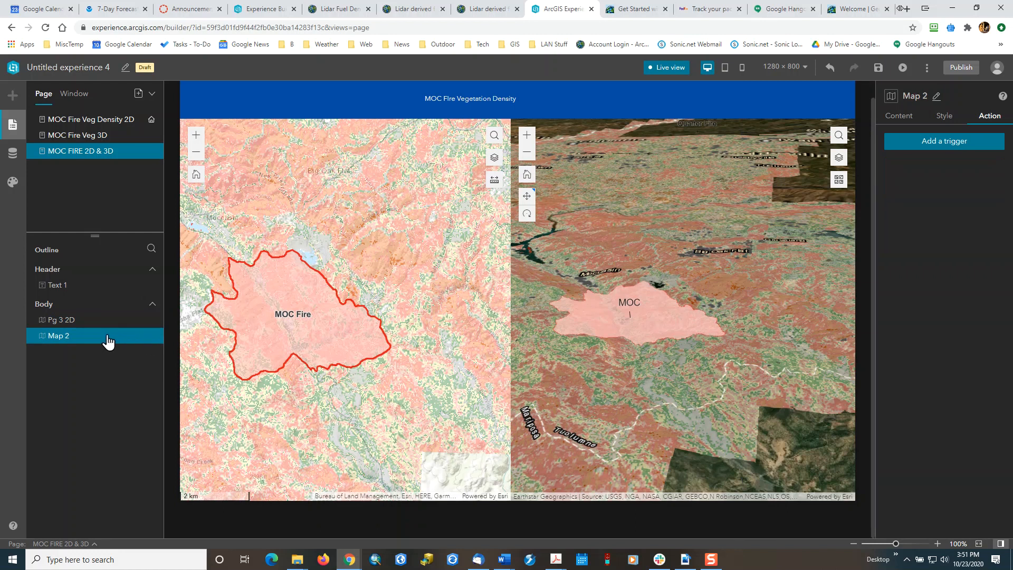
right_click(152, 341)
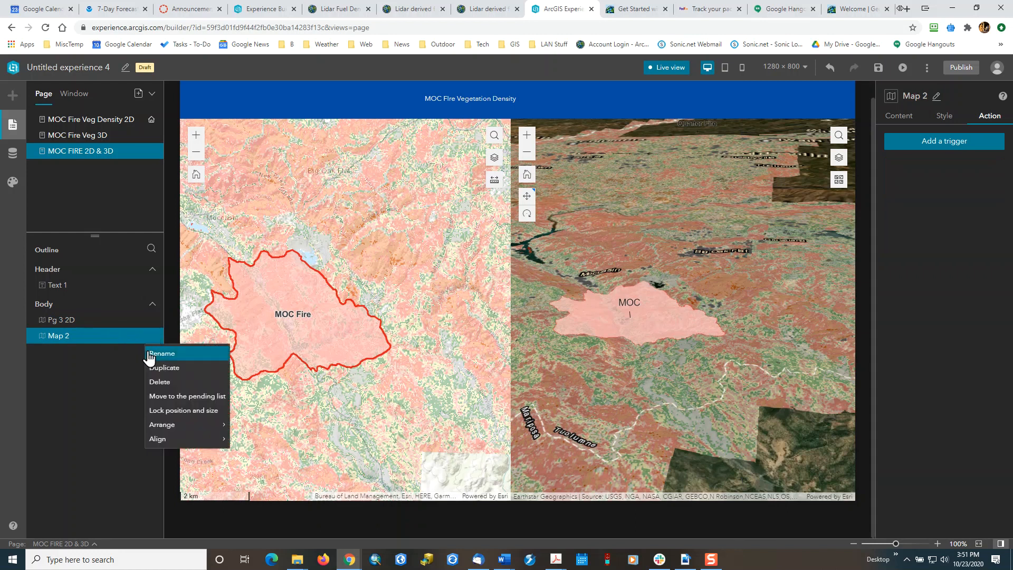
click(151, 354)
text(Pg 3)
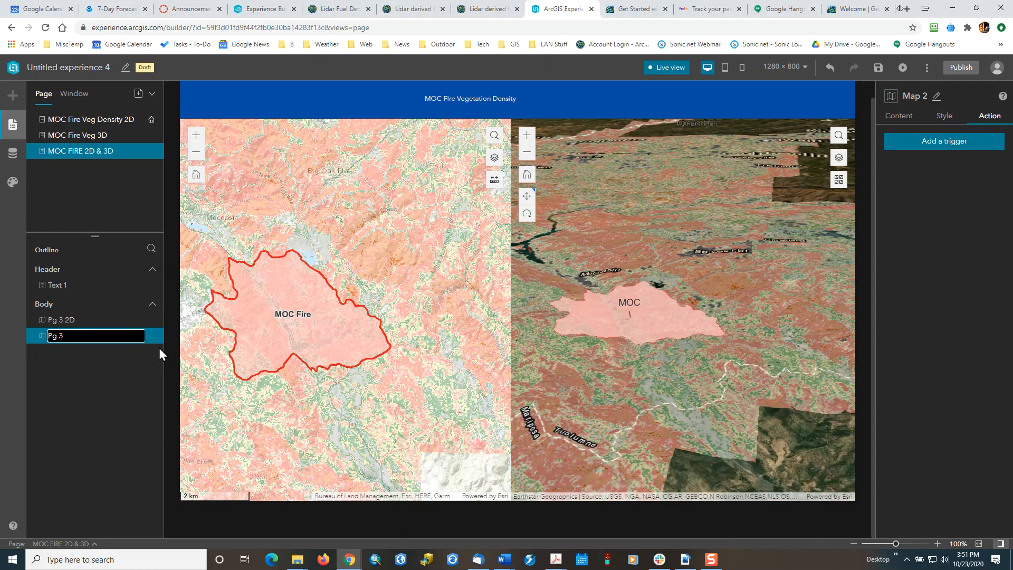
text( 3D)
key(Return)
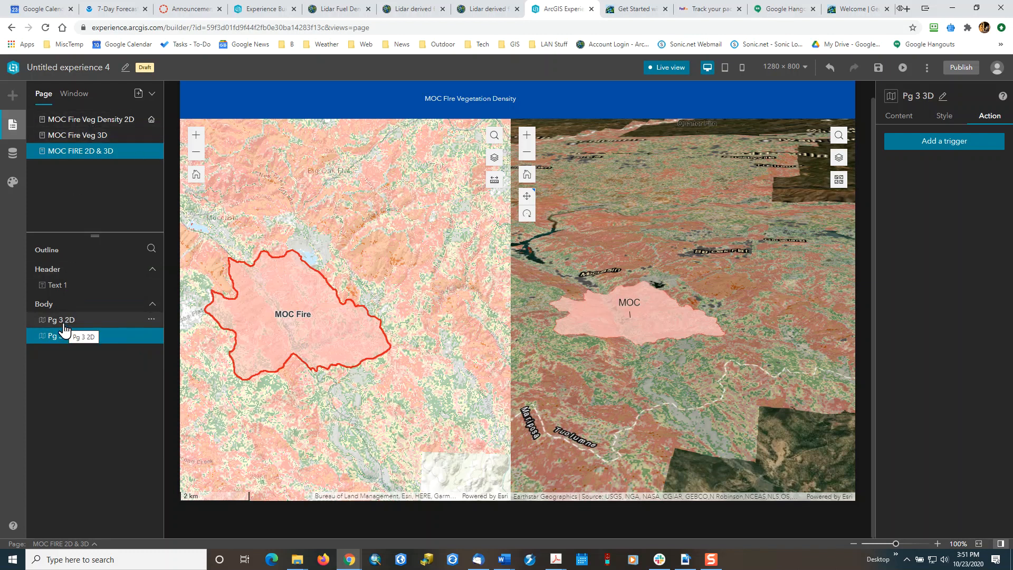
Add an Extent Changes trigger to Pg 3 2D with a Zoom to action targeting Pg 3 3D, and save the experience
click(665, 68)
click(945, 141)
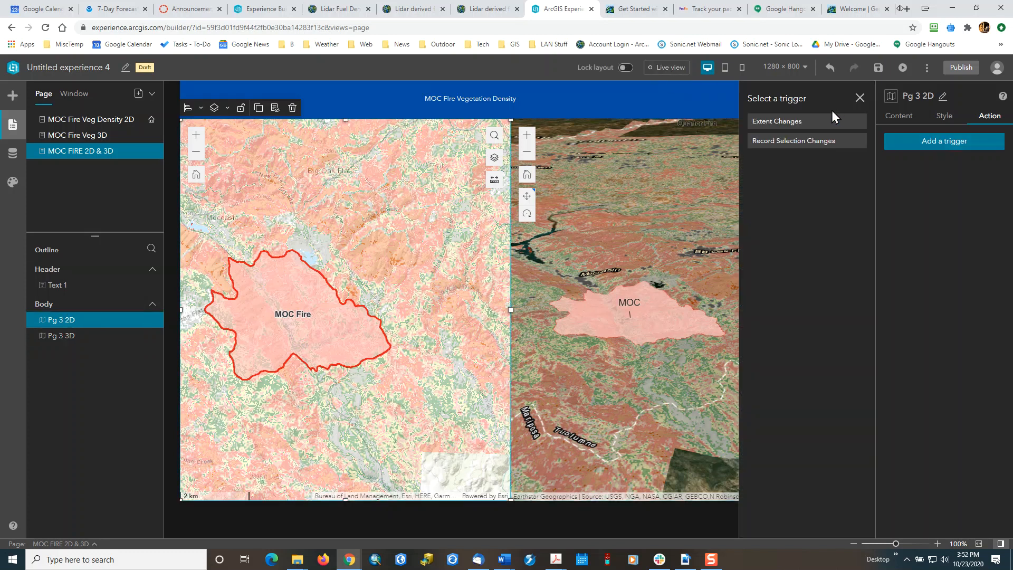
click(799, 121)
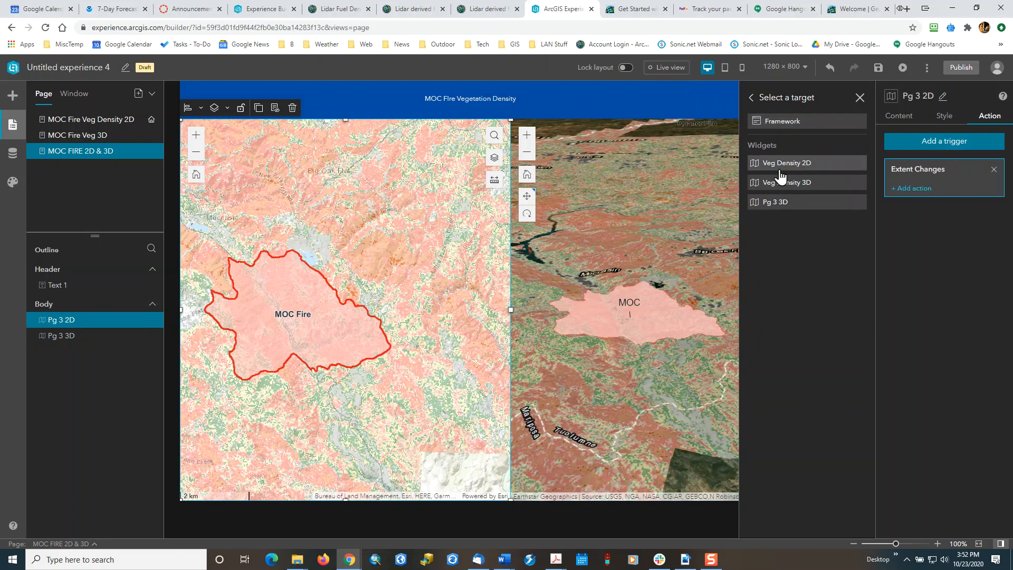
click(777, 206)
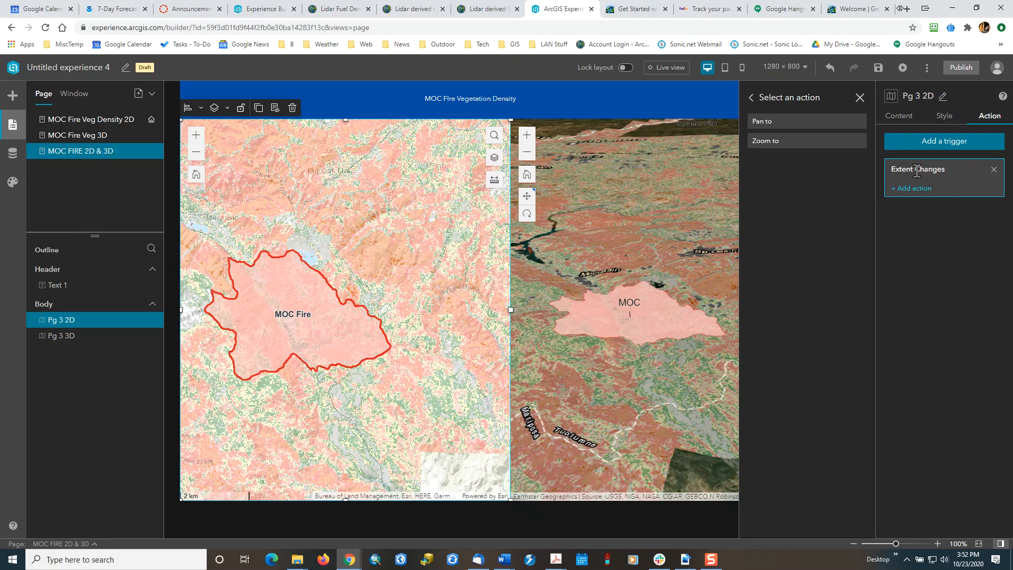
click(764, 143)
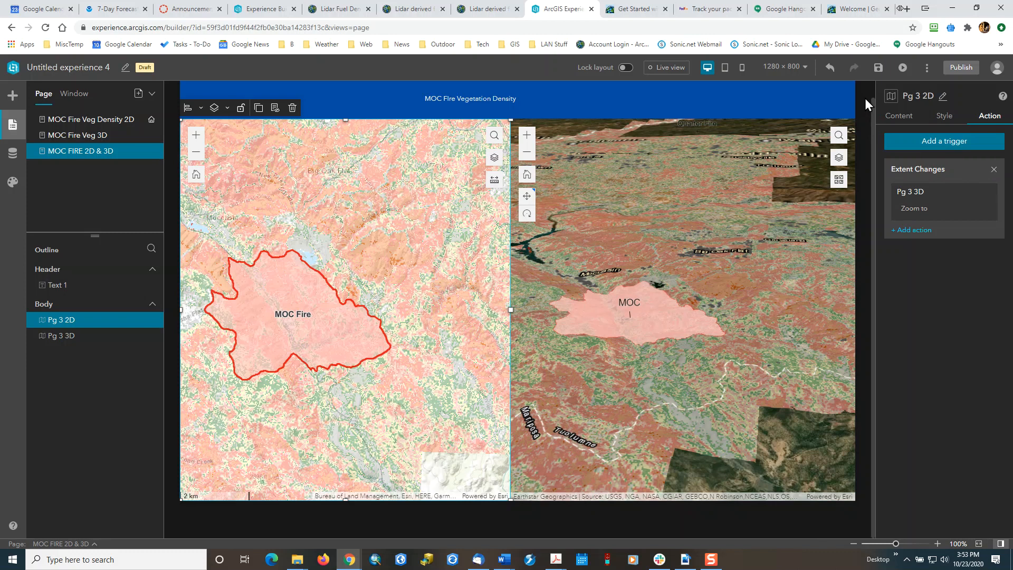
click(879, 69)
Test the link in live view by panning and zooming the Pg 3 2D map while watching the Pg 3 3D map
click(675, 69)
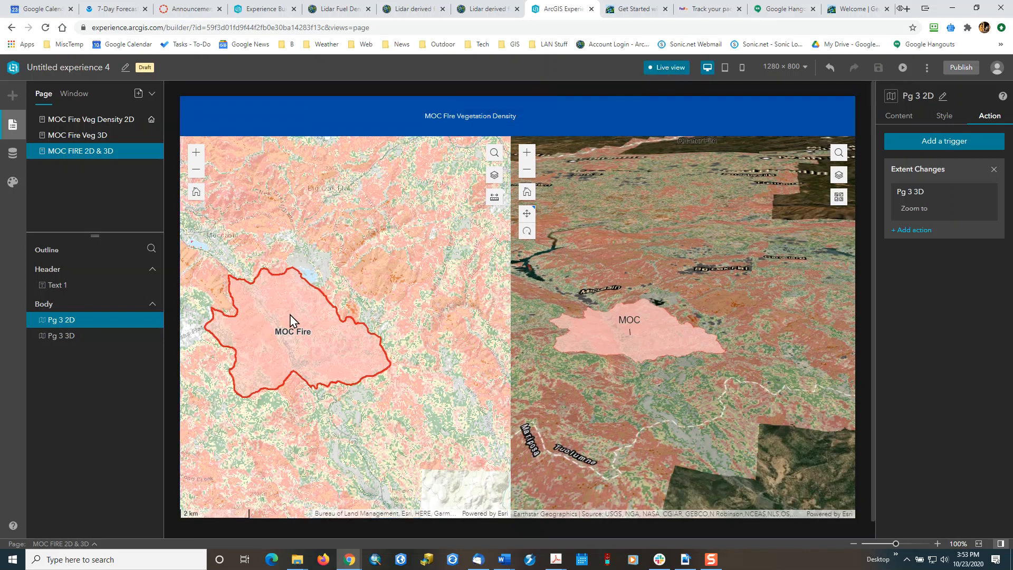
drag(290, 320, 324, 296)
scroll(324, 299, up, 5)
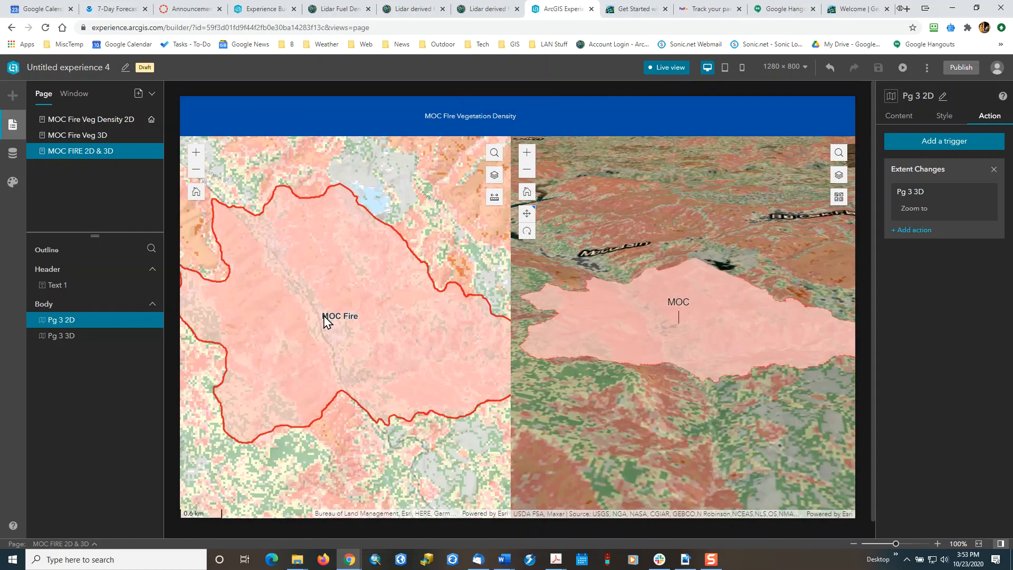
drag(323, 322, 273, 435)
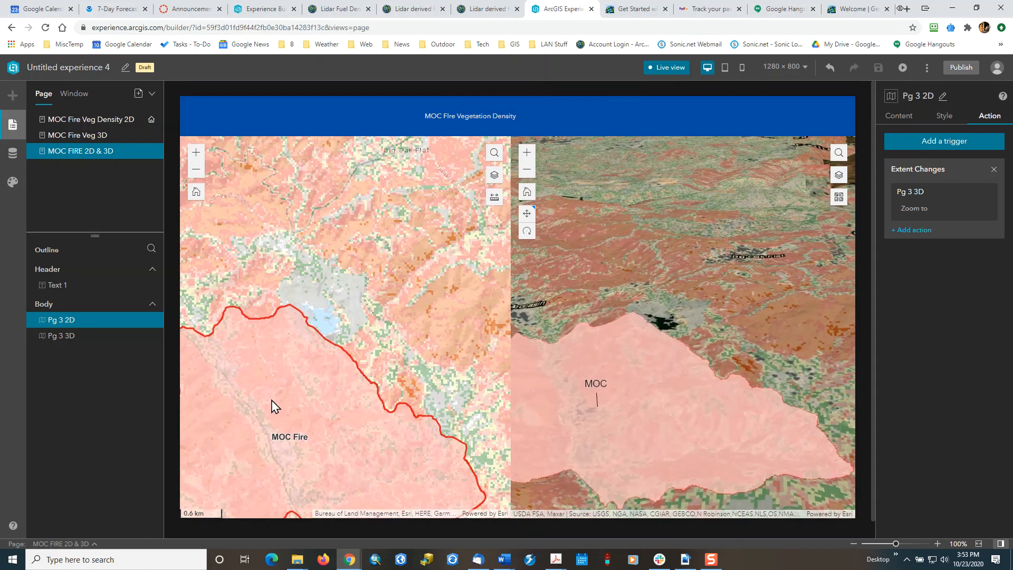
drag(269, 396, 351, 260)
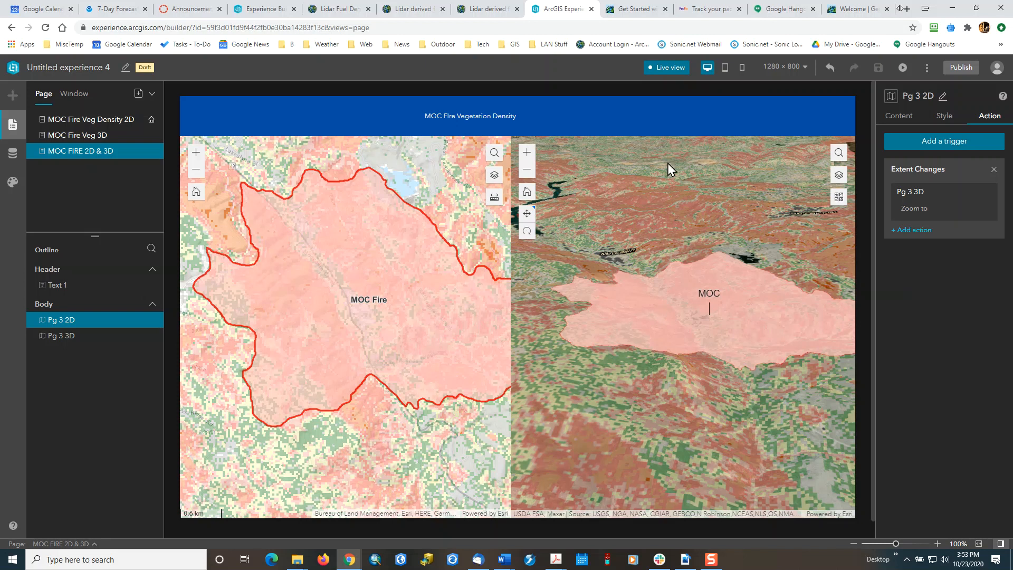
click(670, 67)
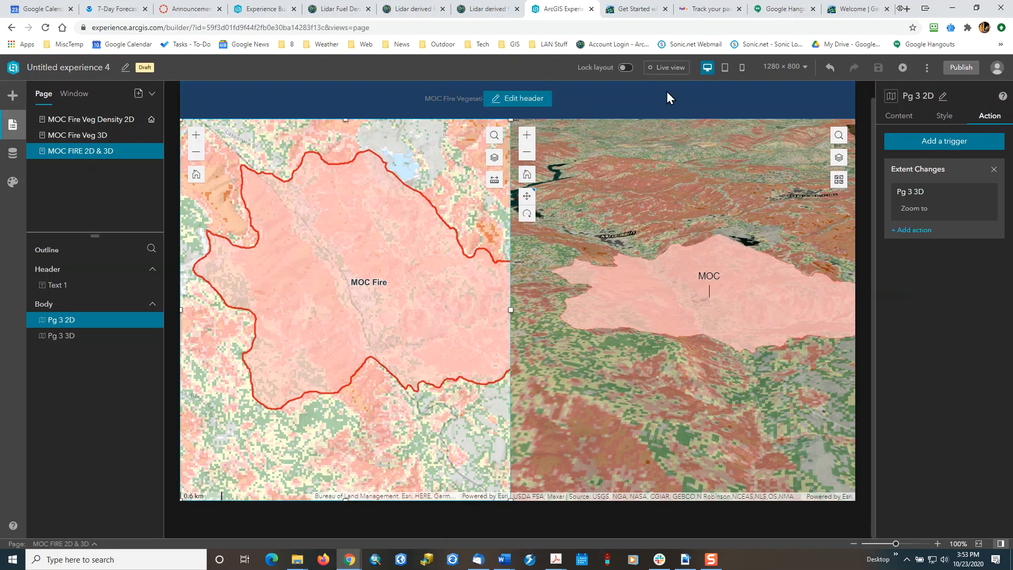
Remove the existing Extent Changes trigger from the Pg 3 3D map
click(667, 288)
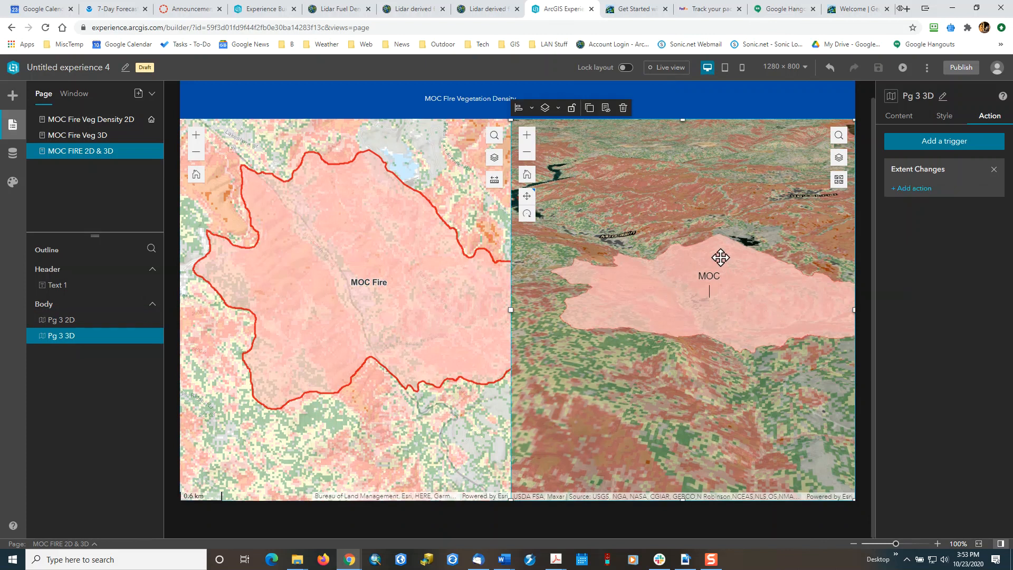
click(944, 147)
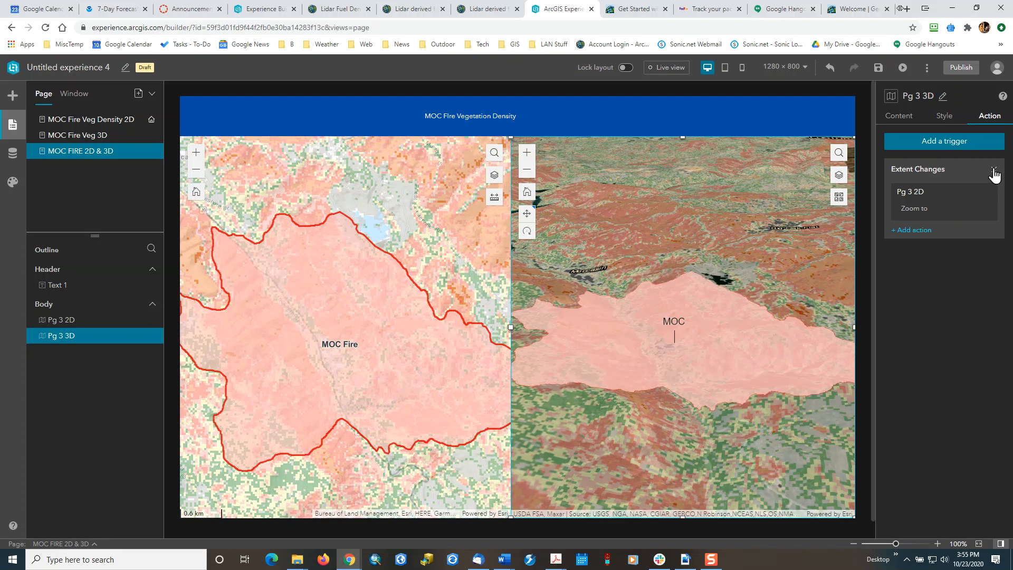
click(994, 172)
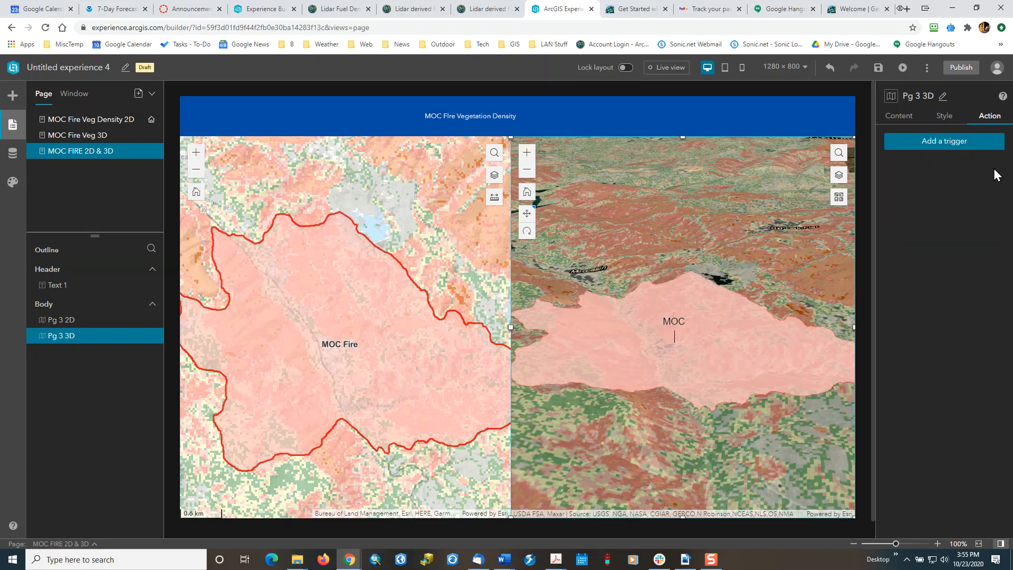
Add an Extent Changes trigger to Pg 3 3D with a Zoom to action targeting Pg 3 2D, and save the experience
click(948, 143)
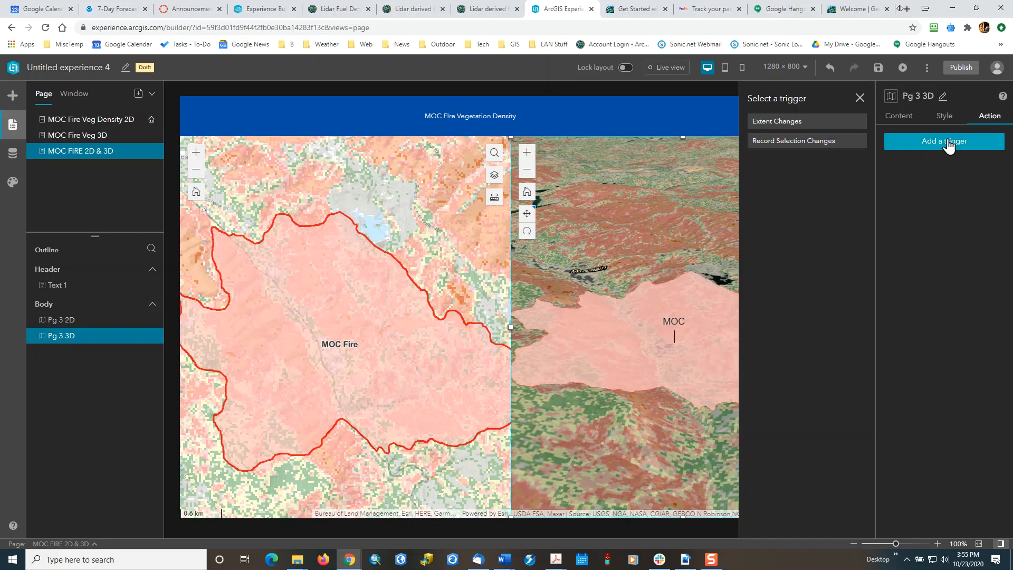
click(792, 123)
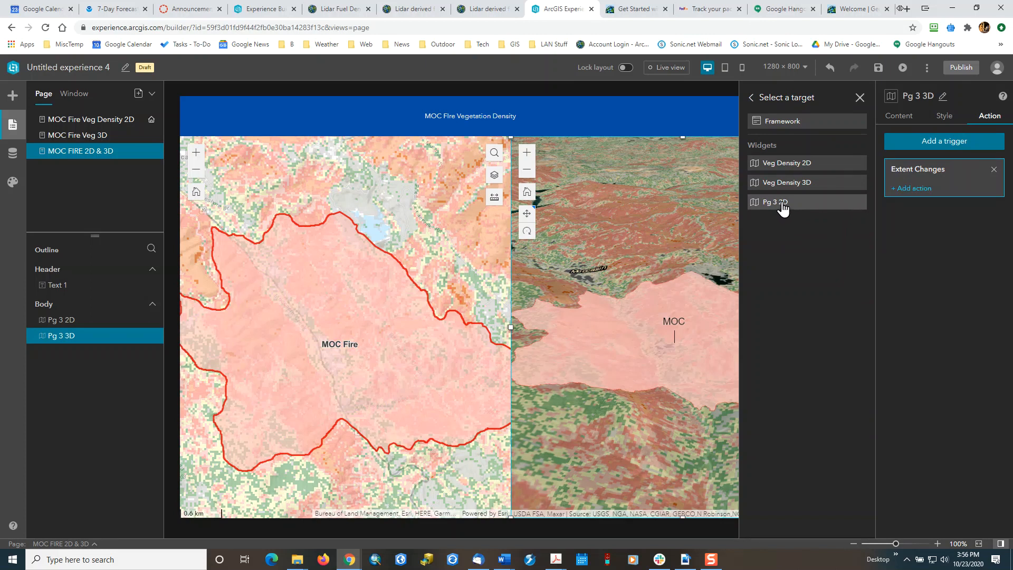
click(782, 205)
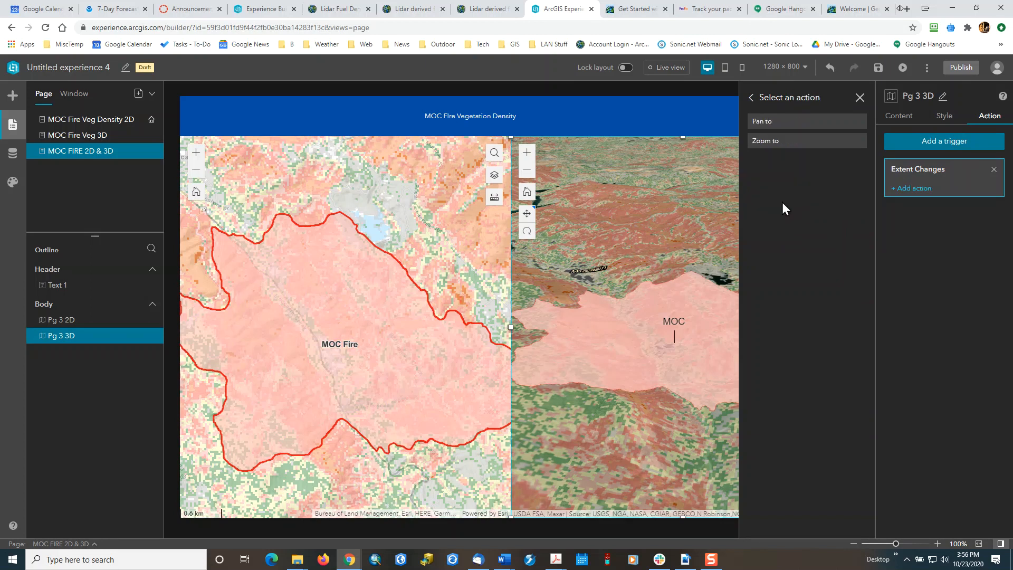
click(775, 143)
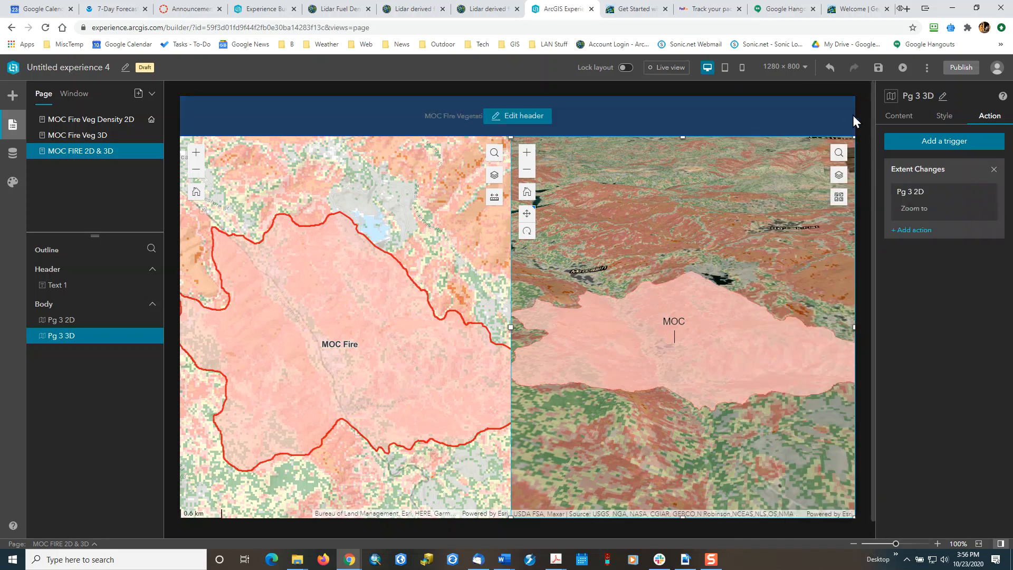
click(879, 68)
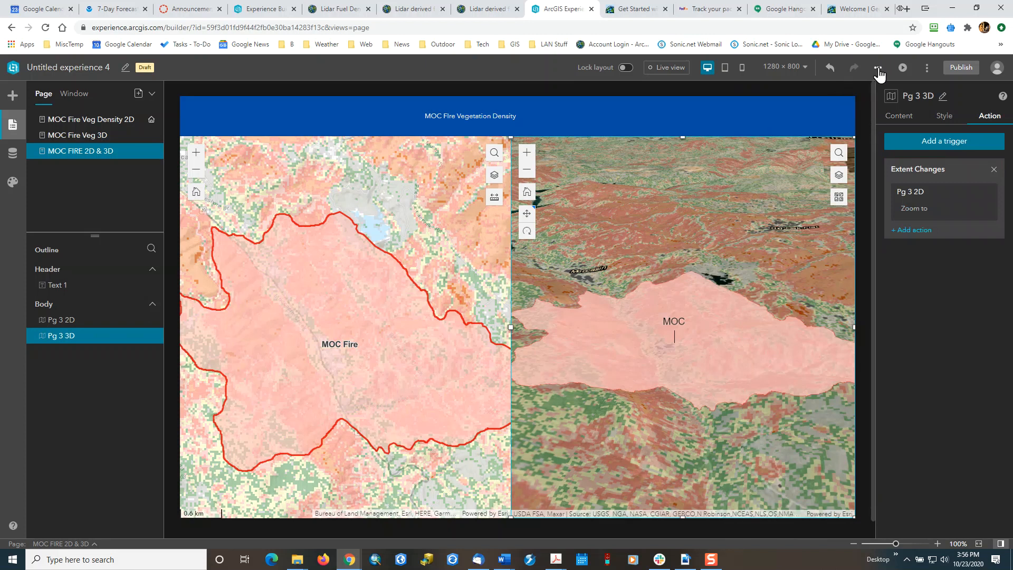
Test the reverse link in live view by zooming and panning the Pg 3 3D map while watching the Pg 3 2D map
click(670, 67)
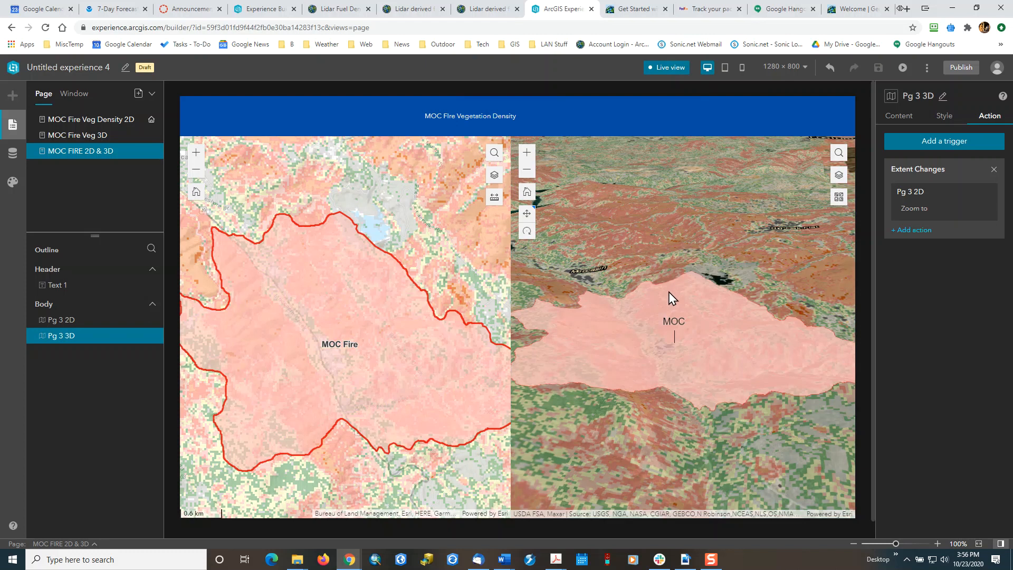
scroll(667, 311, up, 3)
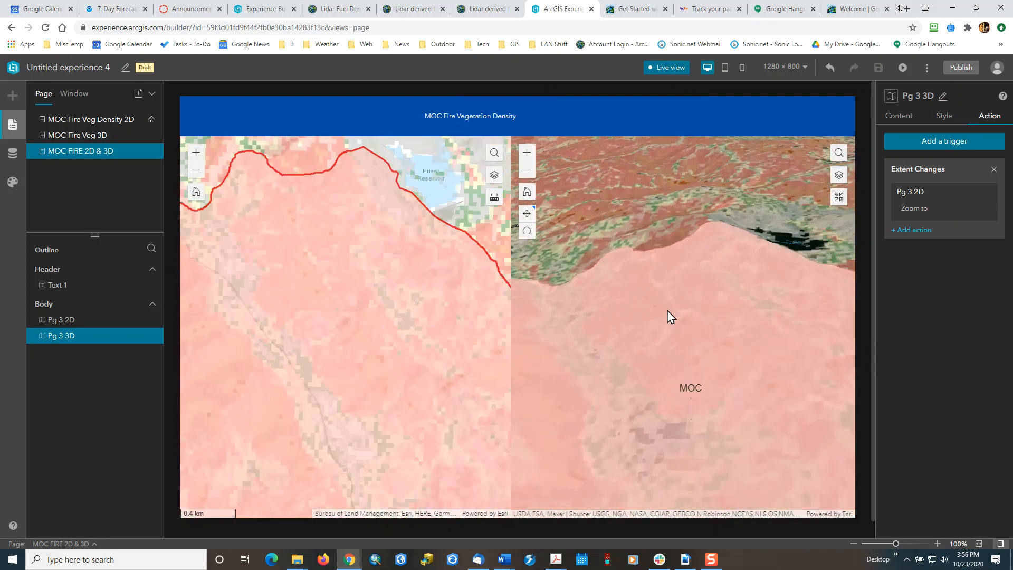
scroll(666, 309, down, 4)
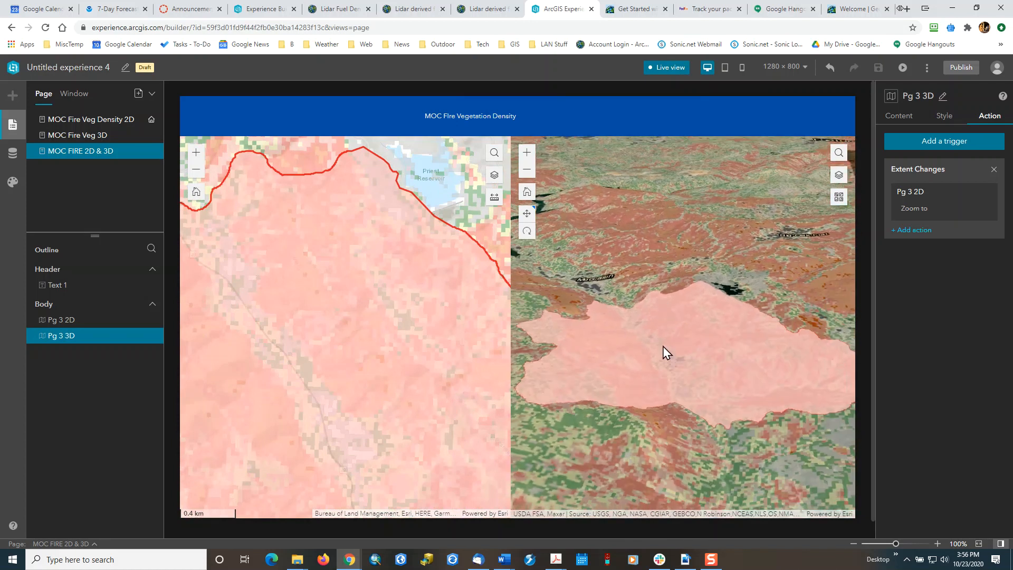
drag(663, 374, 668, 236)
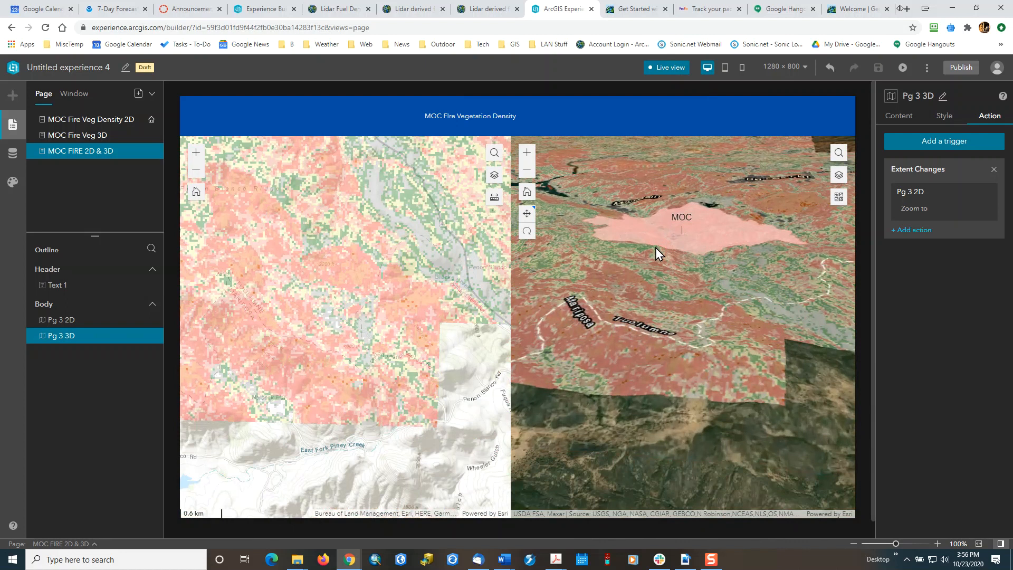
drag(655, 247, 626, 331)
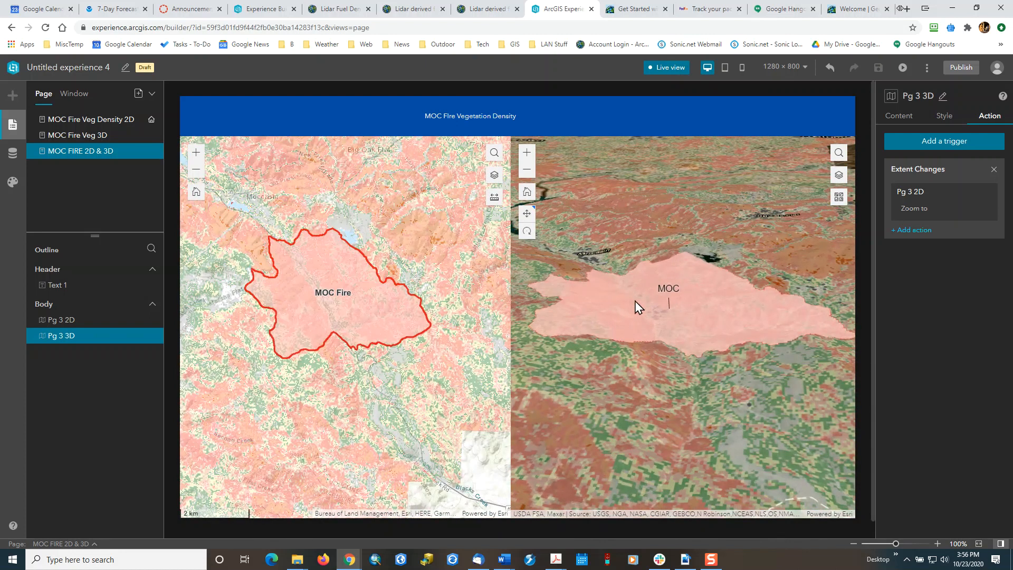
scroll(637, 304, up, 3)
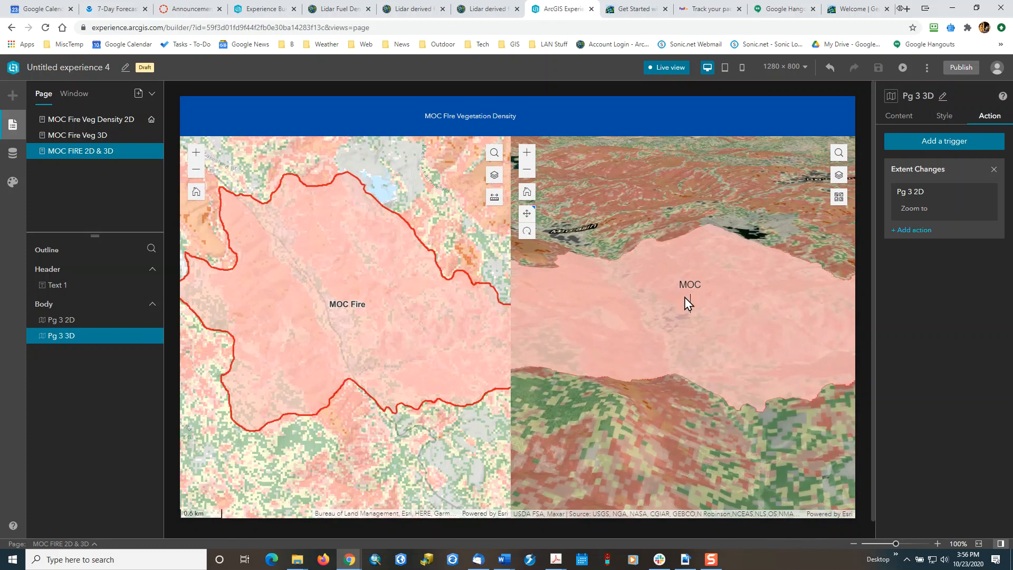
Pan and rotate the Pg 3 3D scene to check how the 2D map follows, and return the scene to its home view
drag(776, 290, 633, 296)
drag(635, 285, 706, 324)
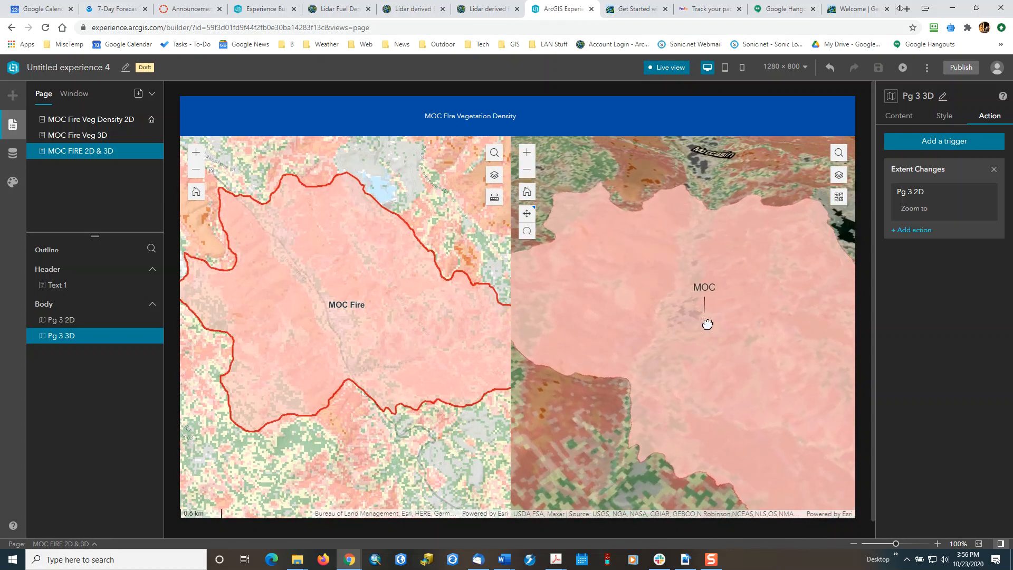
click(527, 234)
drag(752, 272, 783, 330)
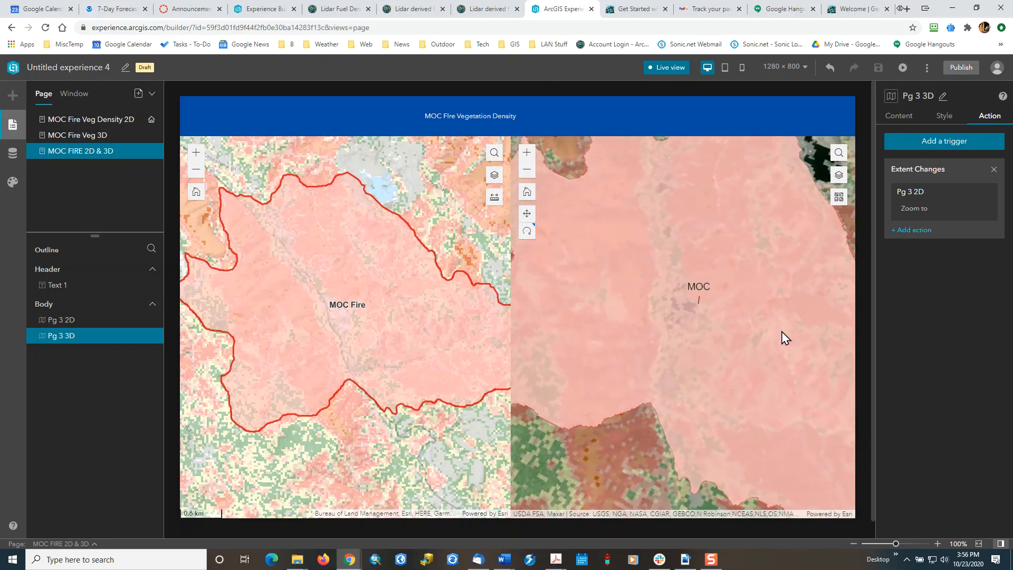
click(528, 220)
mouse_move(645, 300)
mouse_down()
mouse_move(640, 215)
mouse_move(635, 335)
mouse_move(646, 303)
mouse_up()
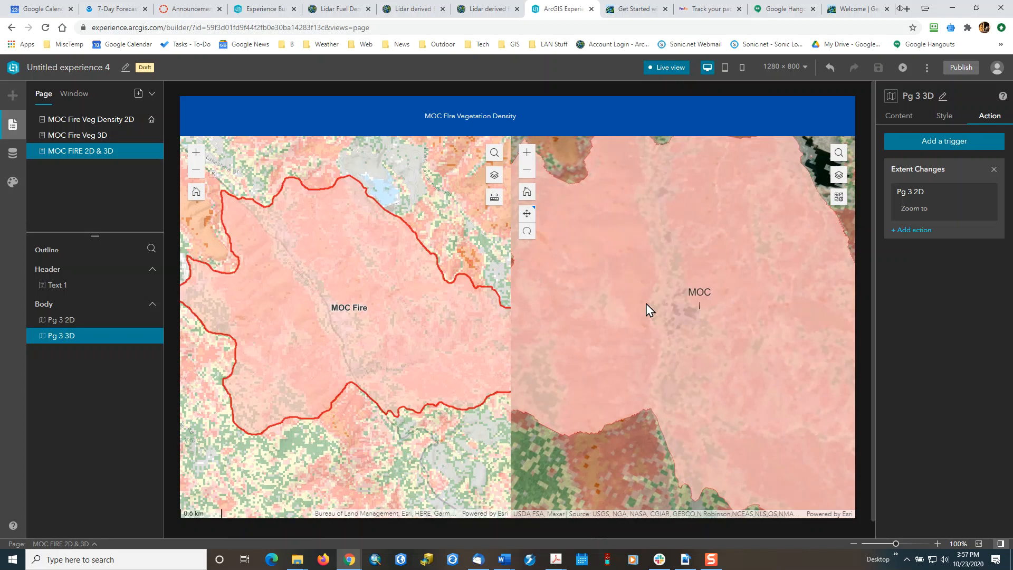
click(527, 196)
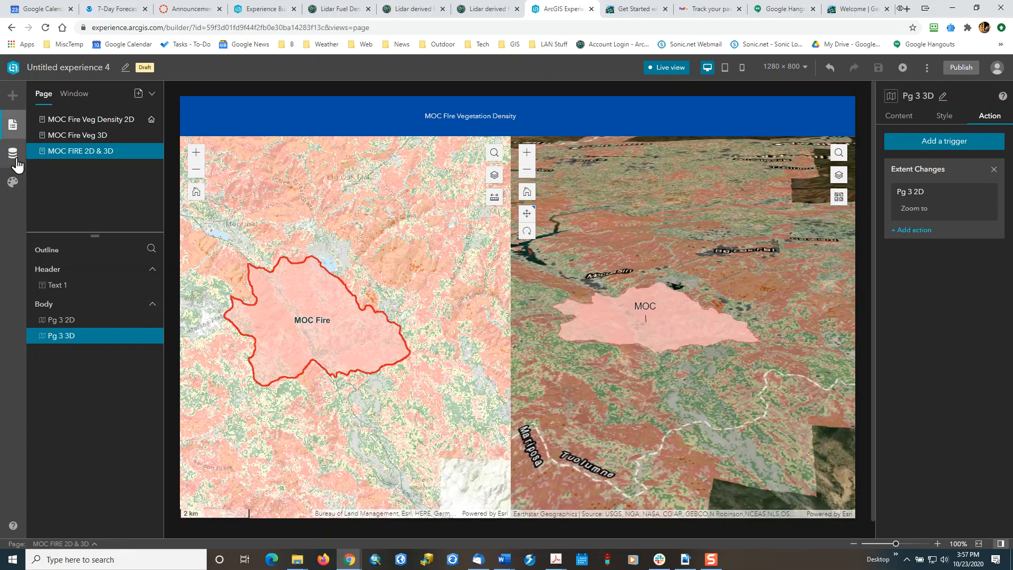
Leave live view and add a Menu widget to the MOC Fire Veg Density 2D page's header, widened to about 40% for the page names
click(62, 120)
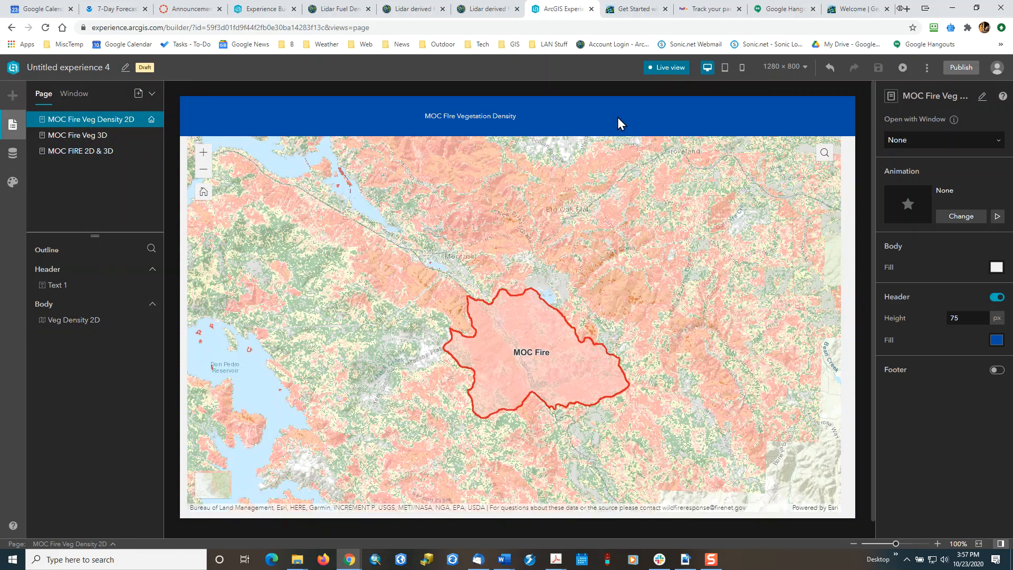
click(663, 69)
mouse_move(590, 114)
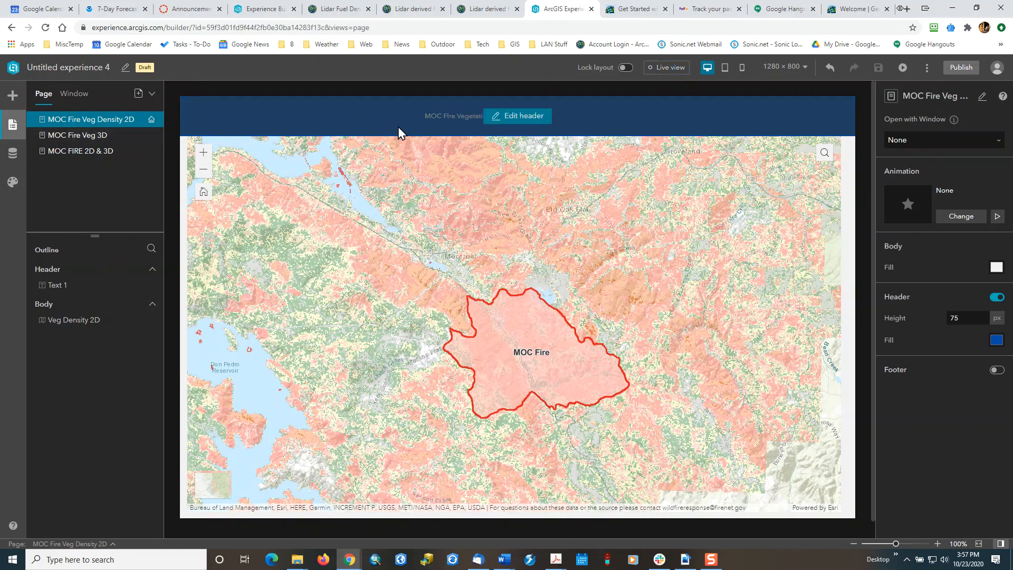
click(520, 116)
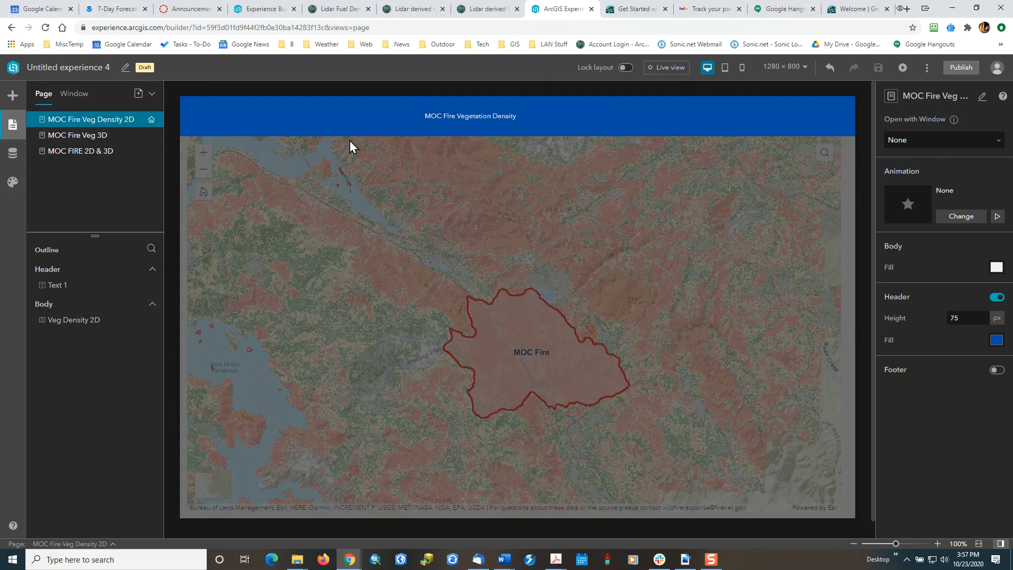
click(14, 99)
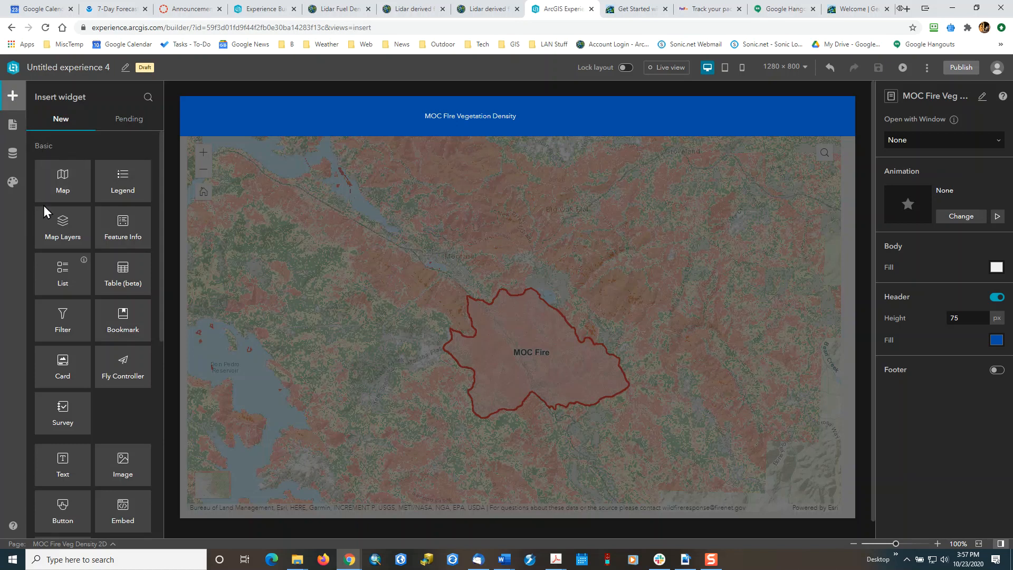
scroll(58, 274, down, 4)
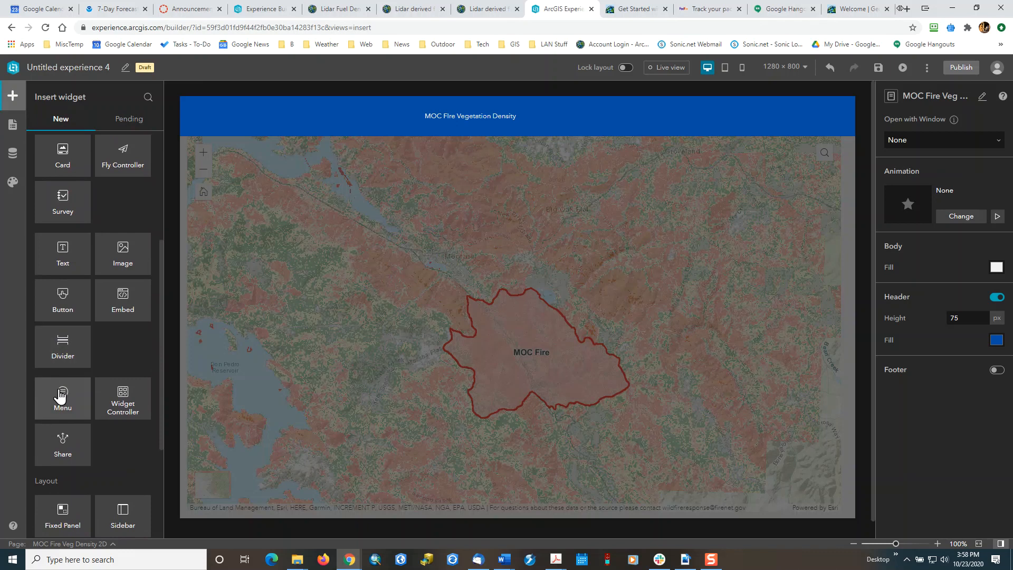
drag(61, 393, 604, 117)
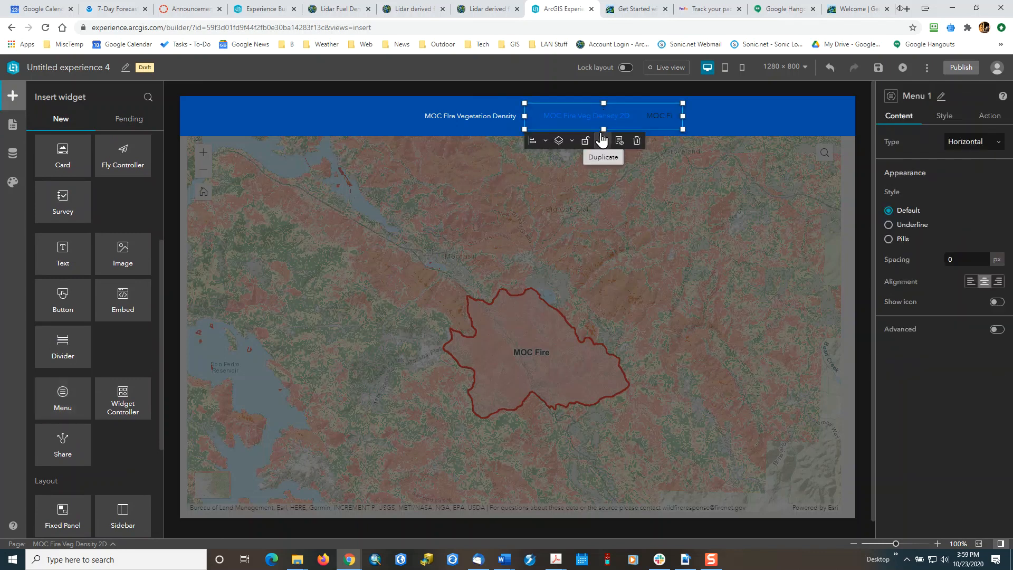
drag(684, 117, 797, 121)
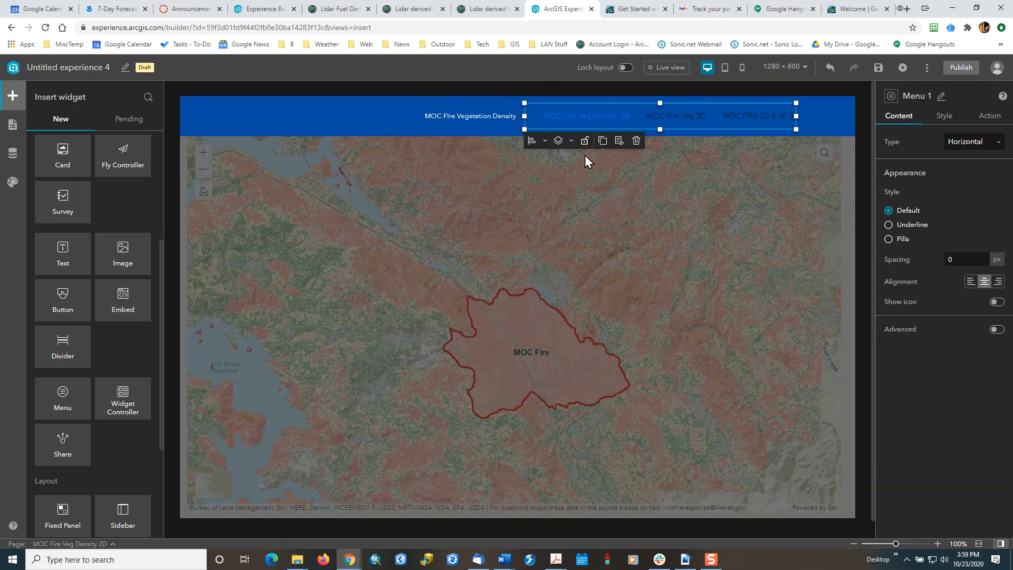
Give the header menu a very light grey background fill, widen it to about 41%, and save the experience
click(943, 127)
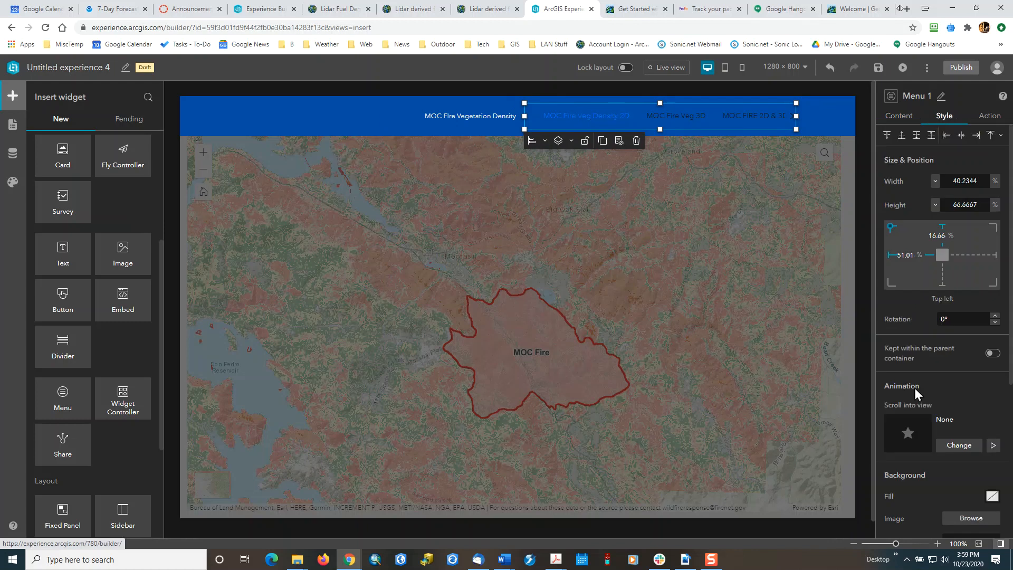
scroll(935, 378, down, 2)
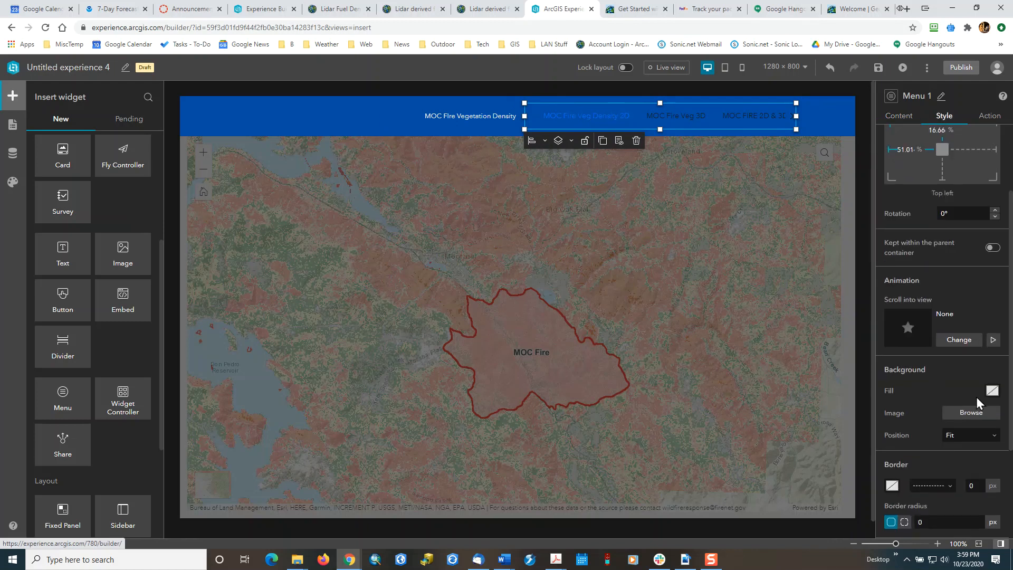
click(992, 391)
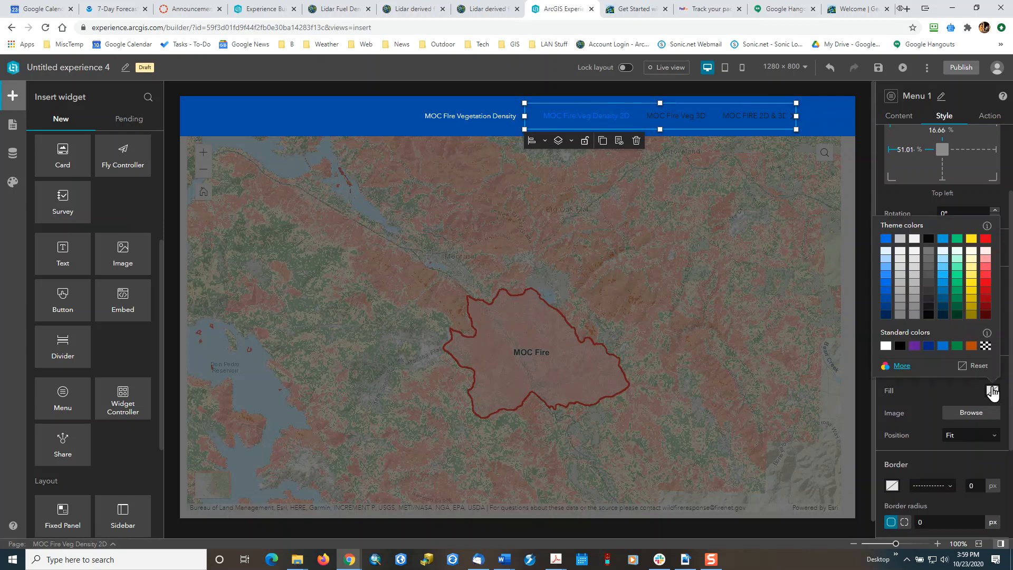
click(902, 253)
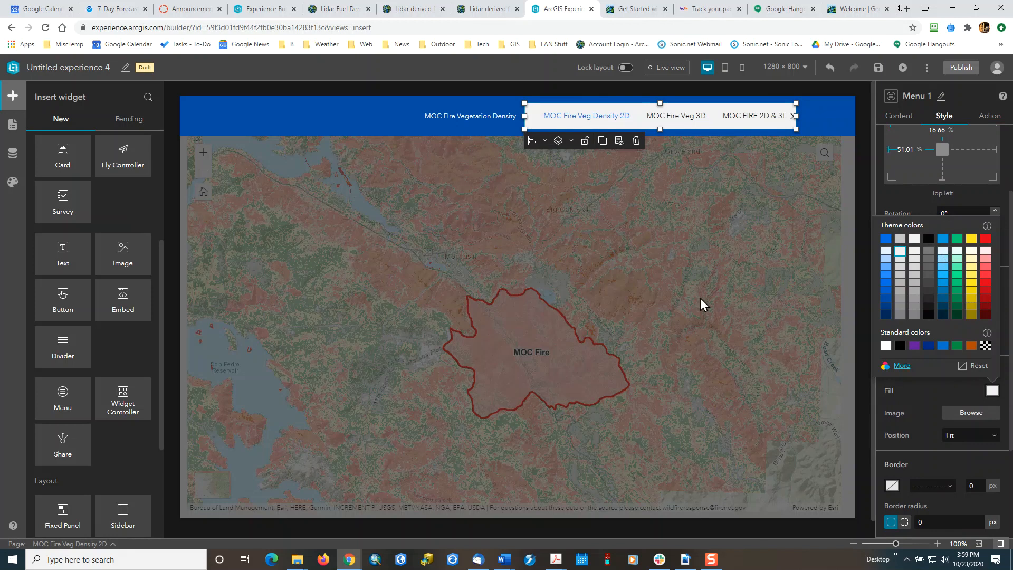
drag(797, 116, 803, 116)
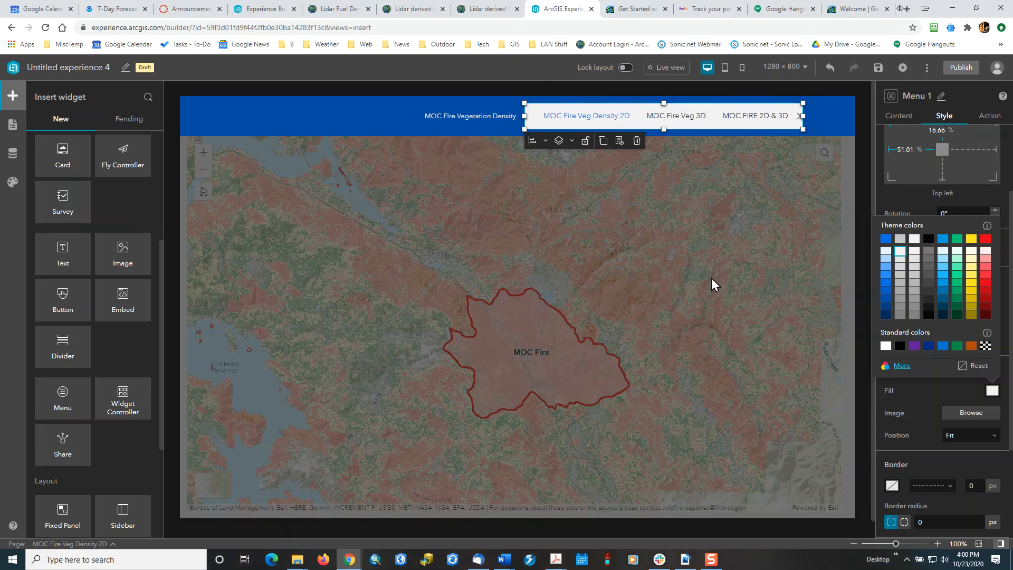
click(345, 124)
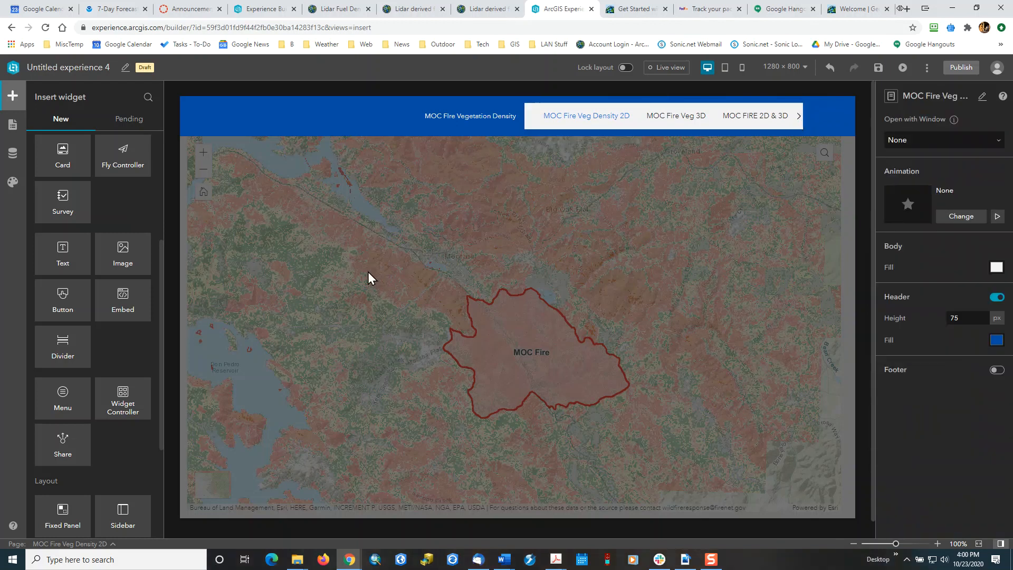
click(877, 68)
Set the header fill to dark green and the menu's background fill to a brighter medium green
click(997, 341)
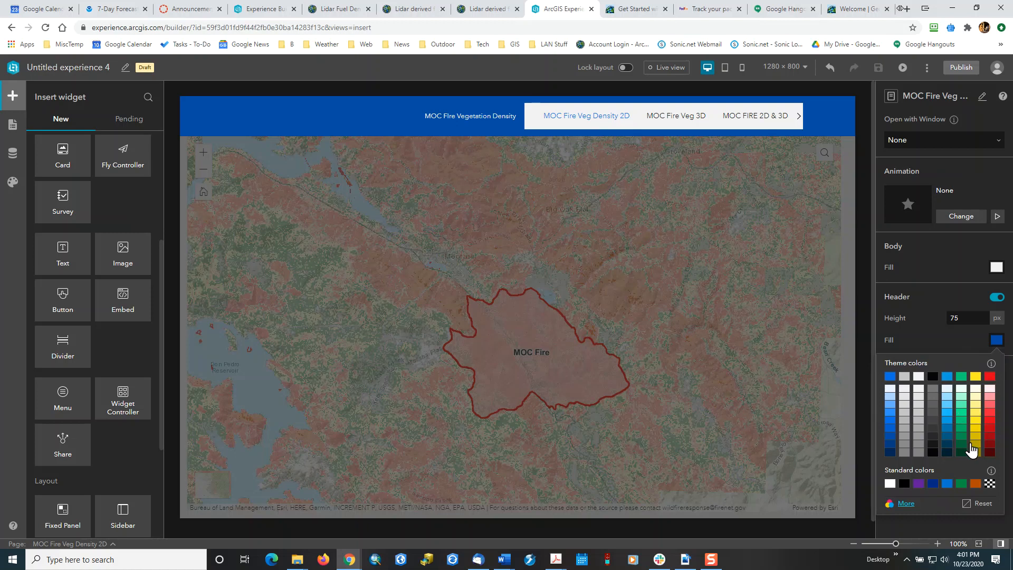
click(962, 444)
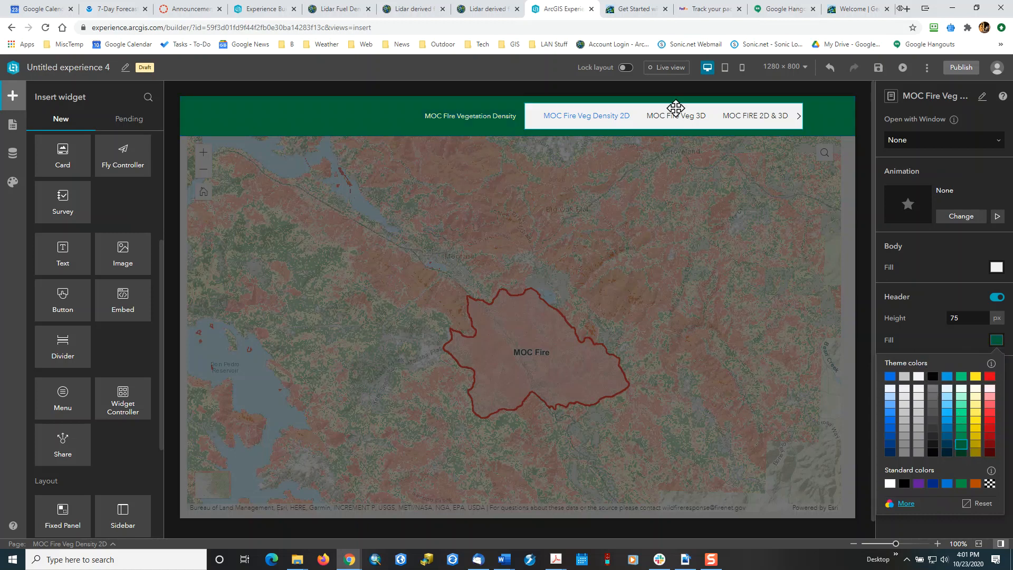
click(703, 123)
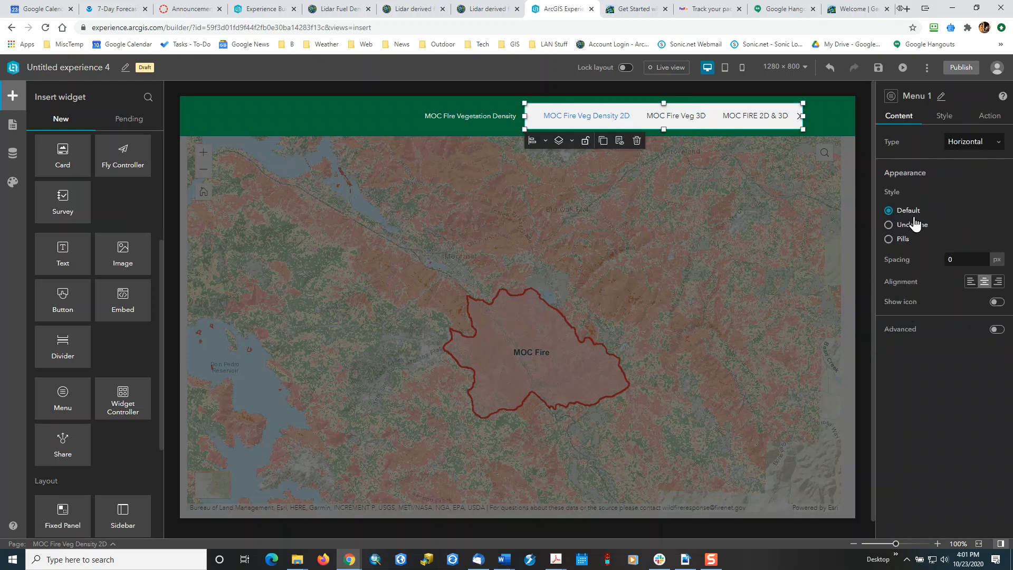
click(942, 117)
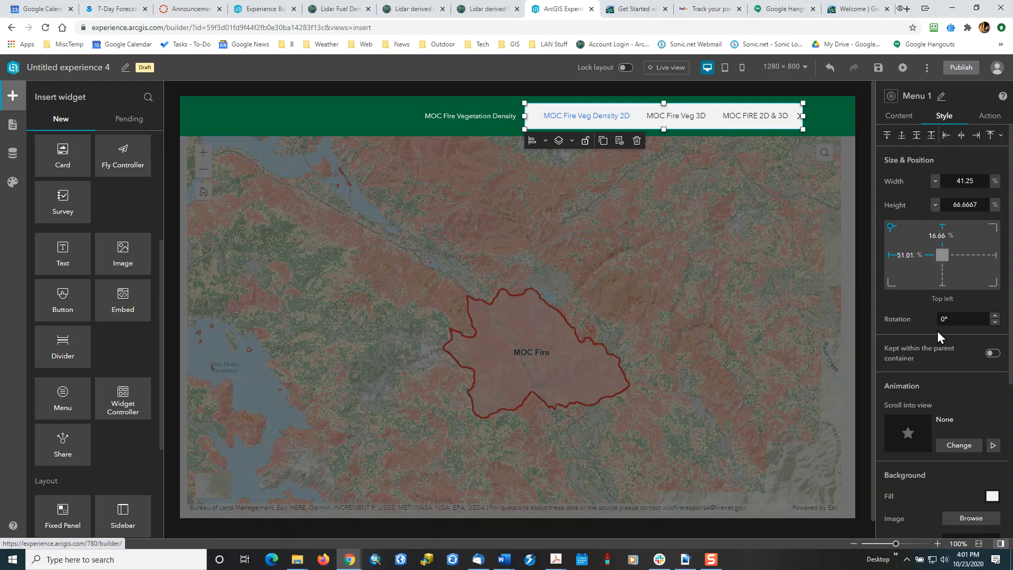
click(993, 496)
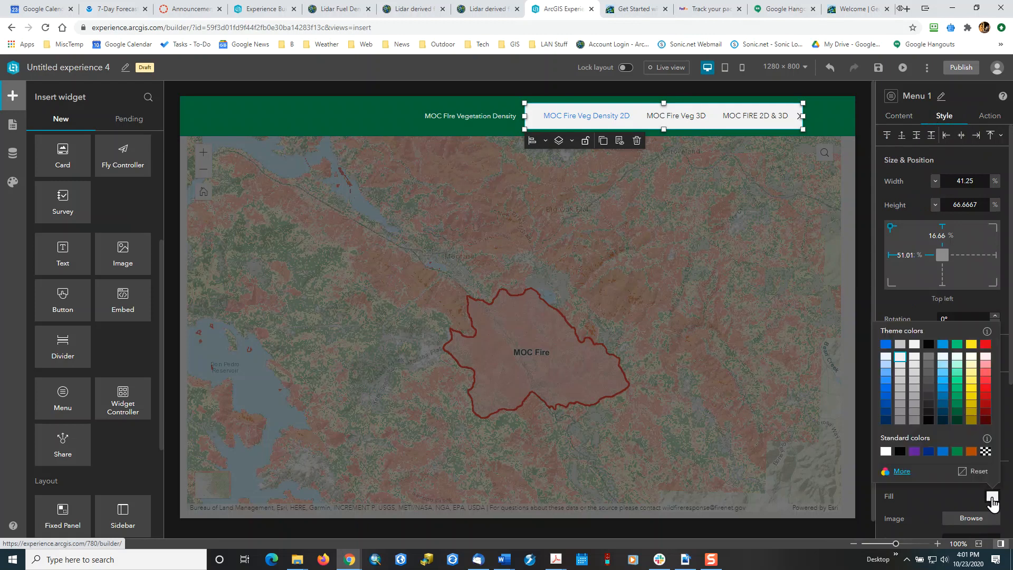
click(958, 400)
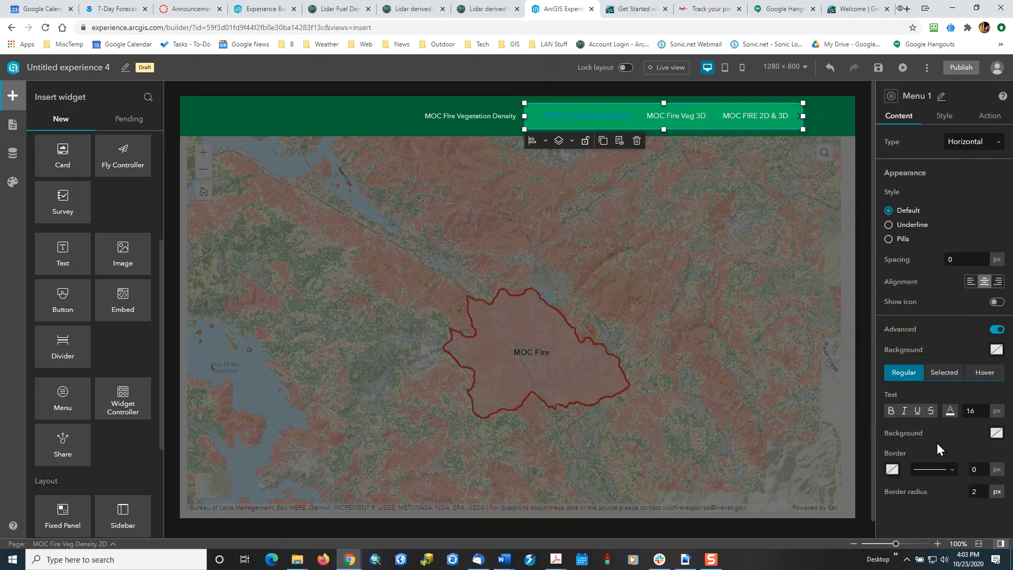
Undo the last advanced appearance change to the header menu
click(830, 67)
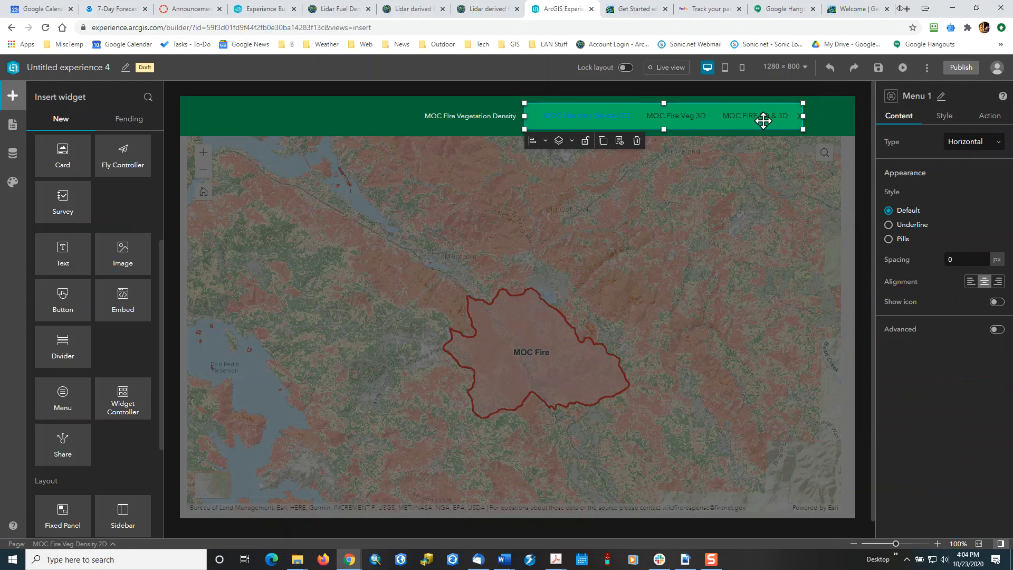
Turn on the header menu's advanced appearance options, show the settings for its selected state, and save the experience
click(1000, 330)
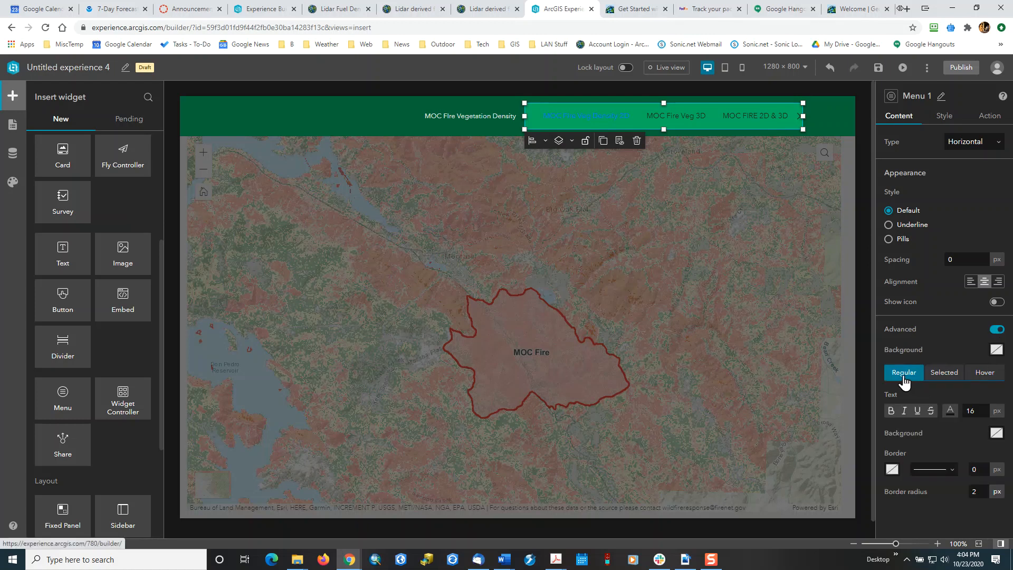
click(942, 373)
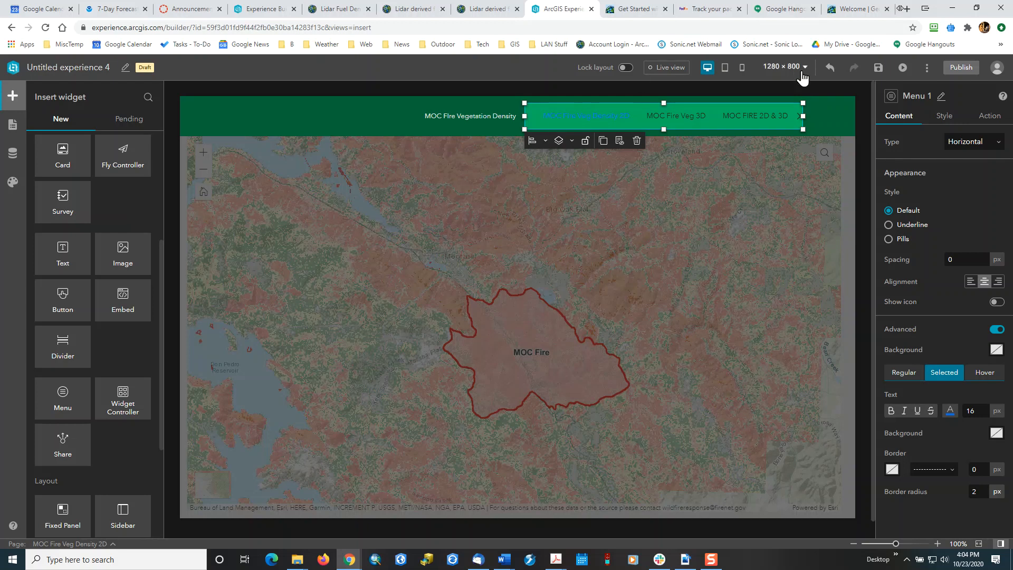
click(878, 68)
click(344, 100)
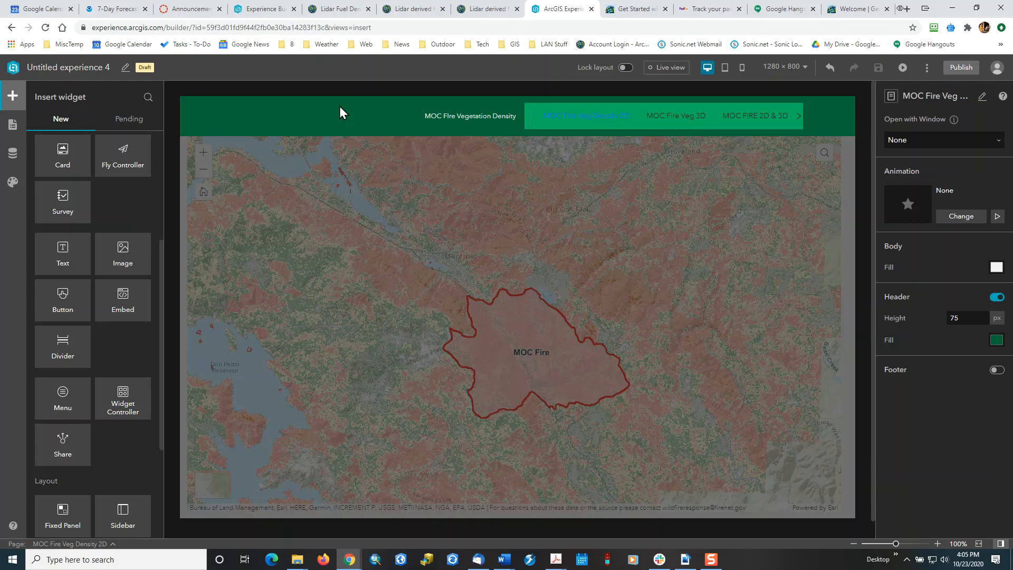
Test switching between the 2D, 3D and side-by-side pages in live view, using the page list and header menu, and check the linked maps
click(655, 73)
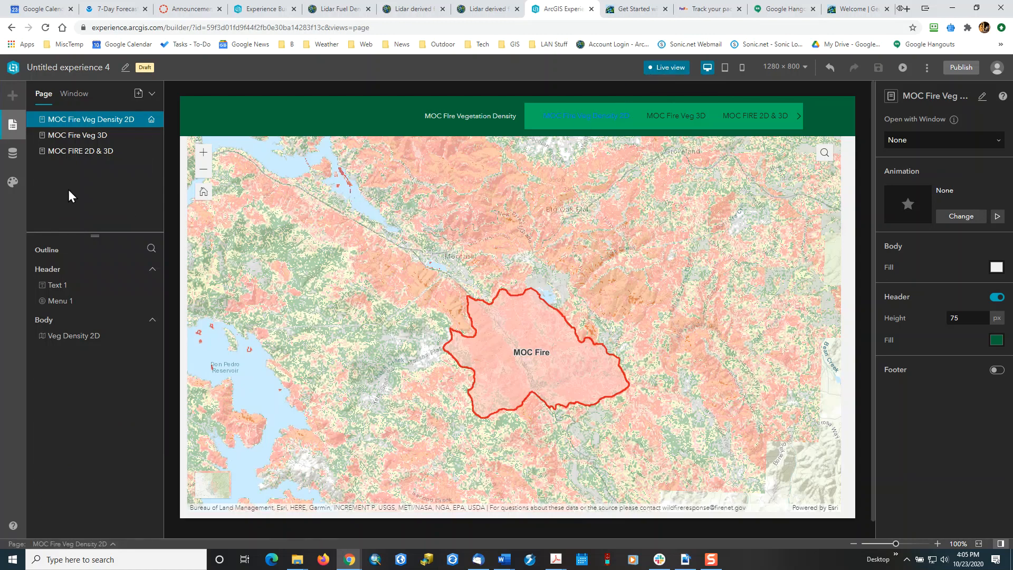
click(63, 135)
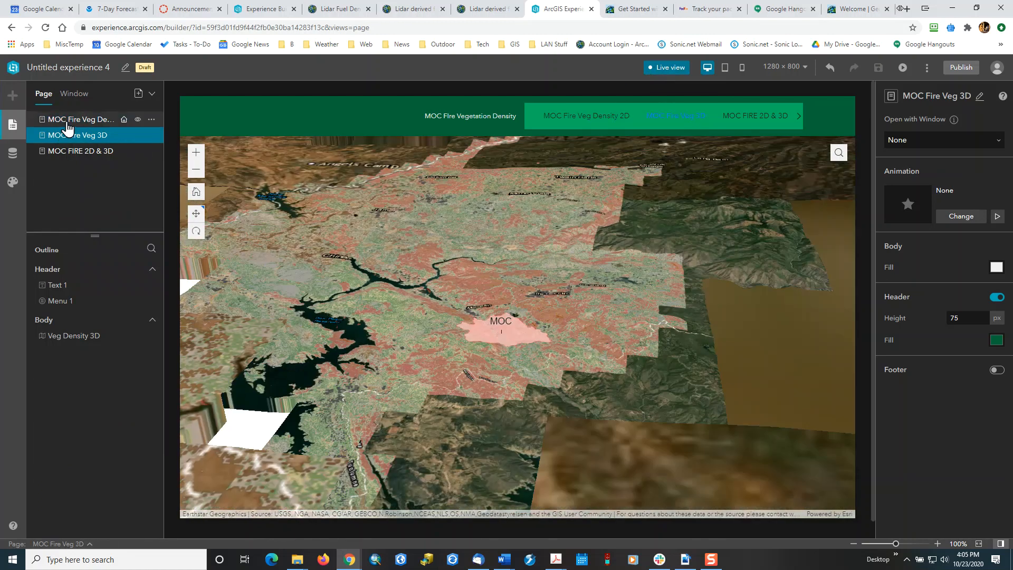
click(68, 120)
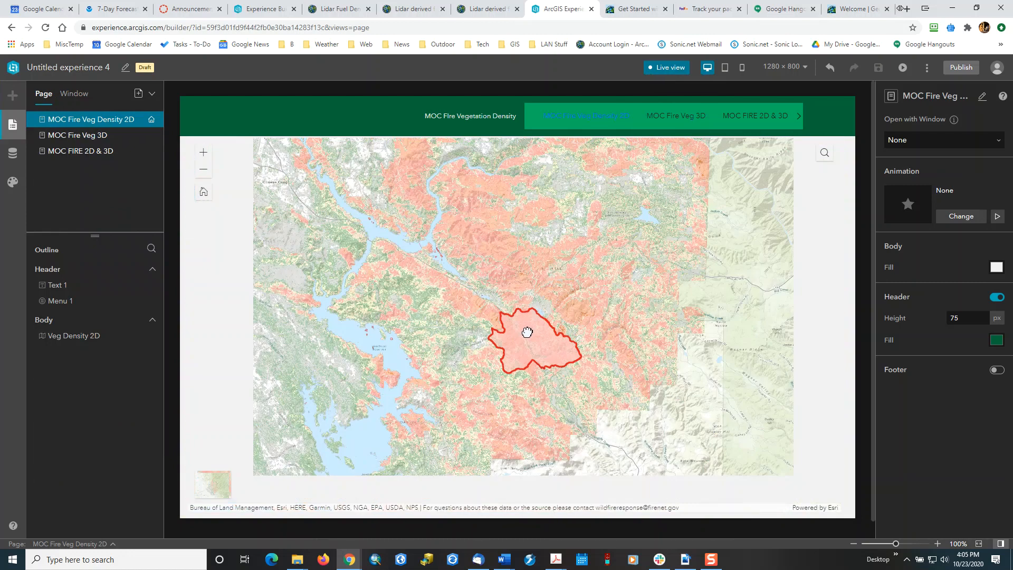
click(74, 138)
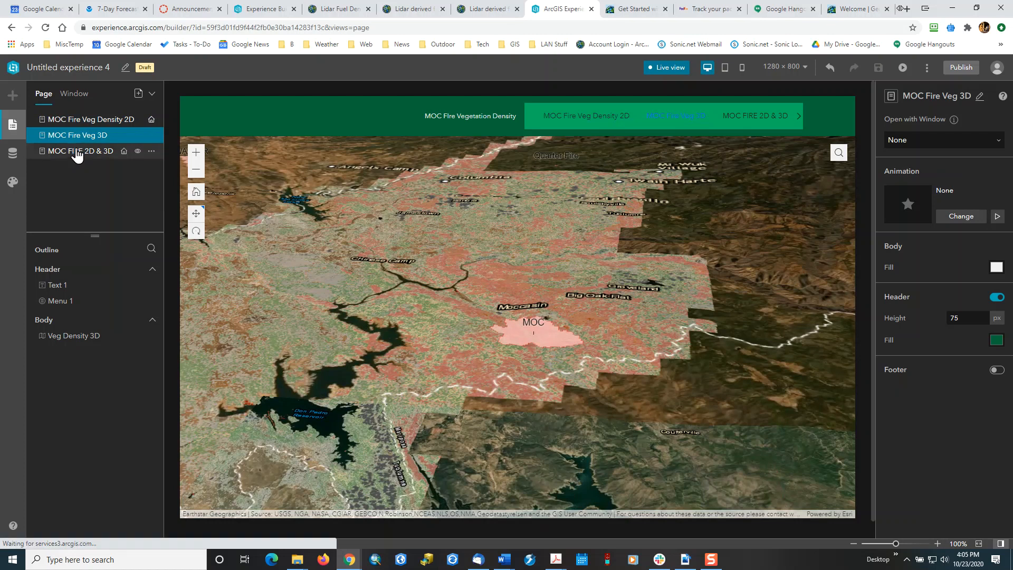
click(77, 153)
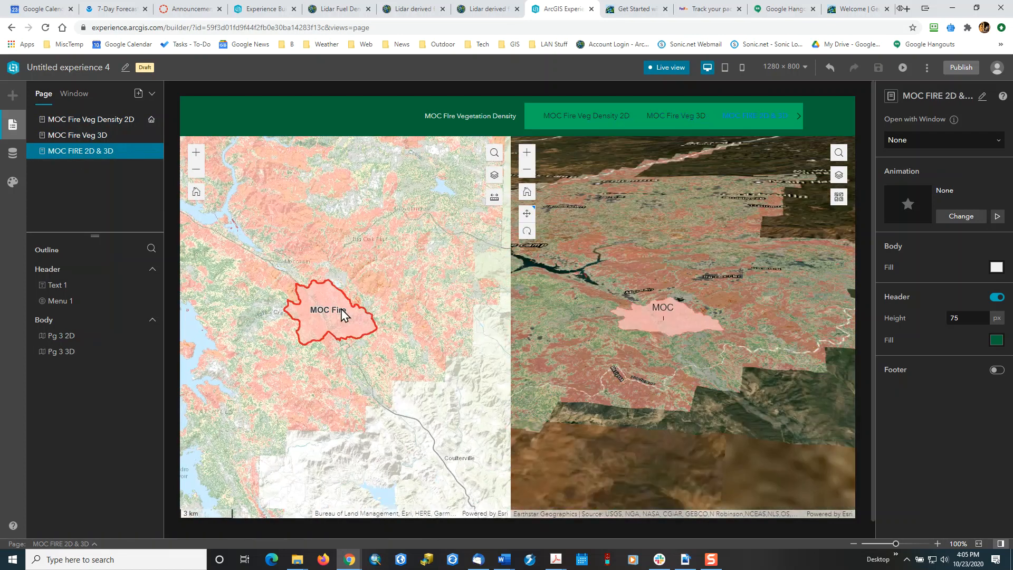
scroll(707, 337, up, 3)
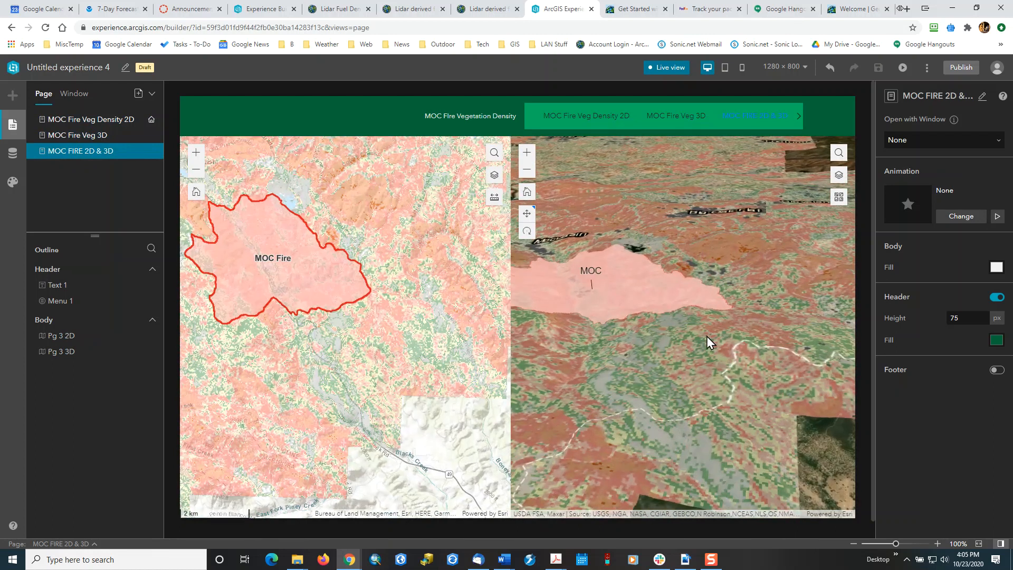
click(669, 121)
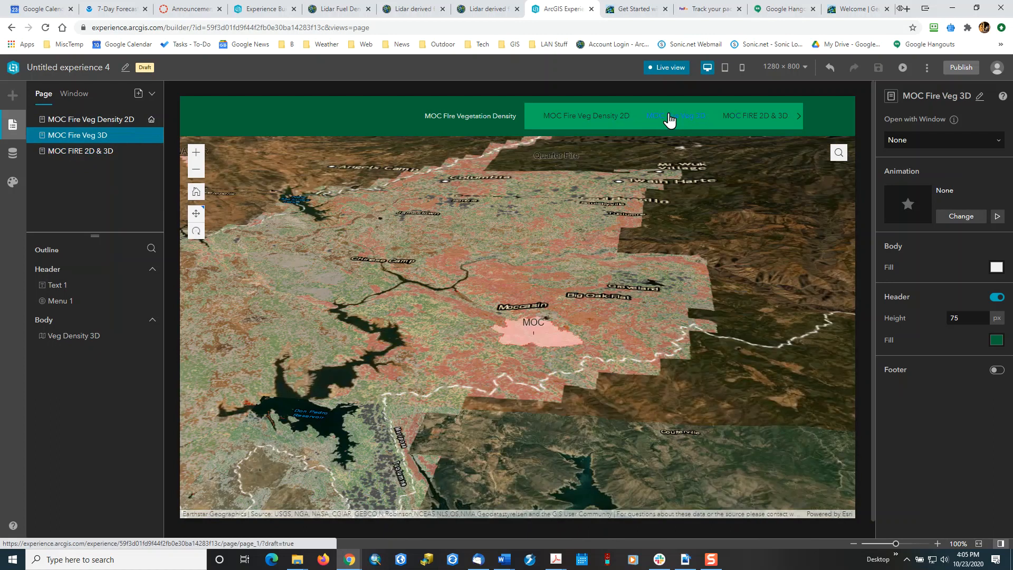
click(598, 119)
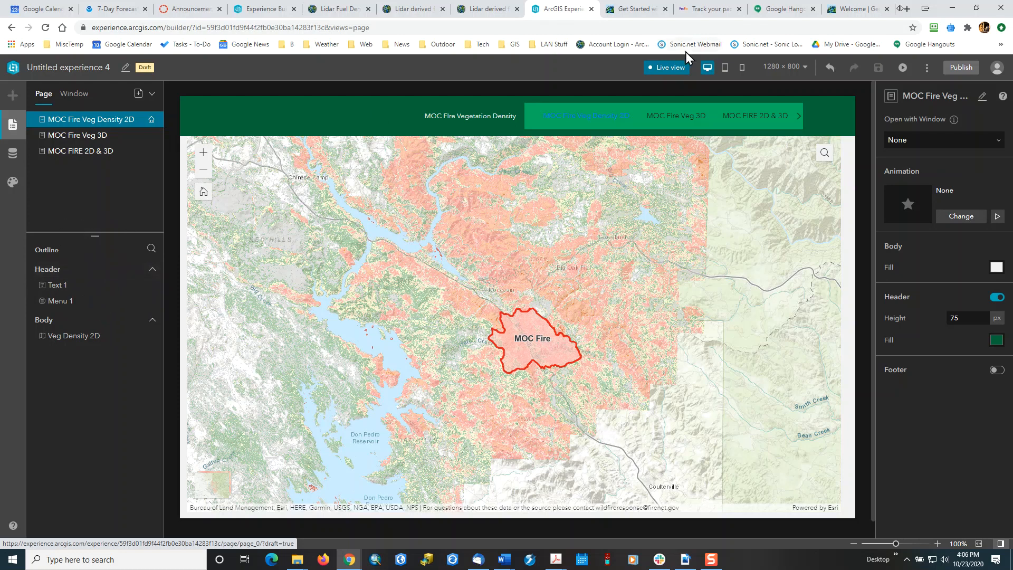
click(671, 68)
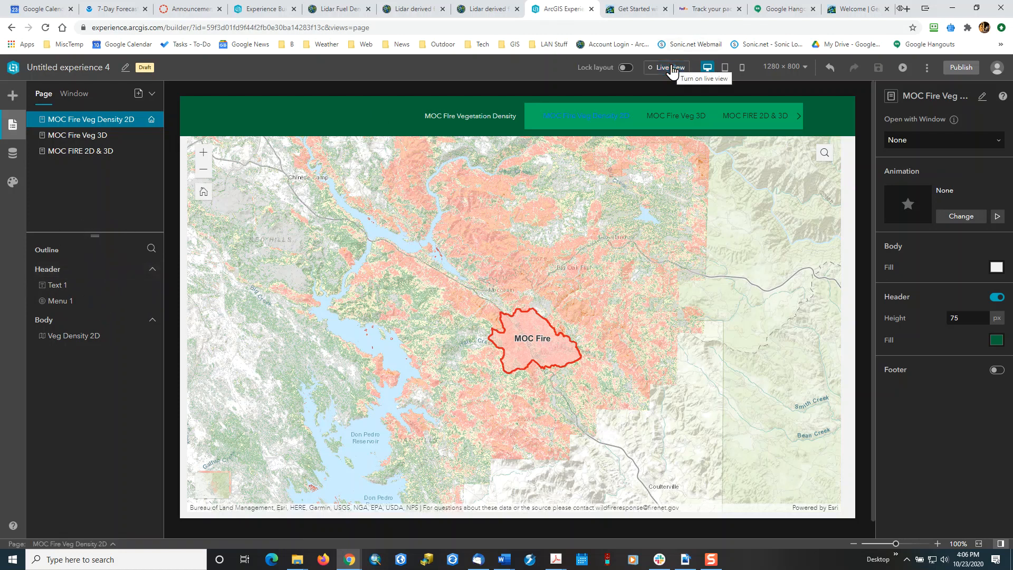
Rename the experience as MOC Fire Lidar Vegetation Map and publish it
click(125, 68)
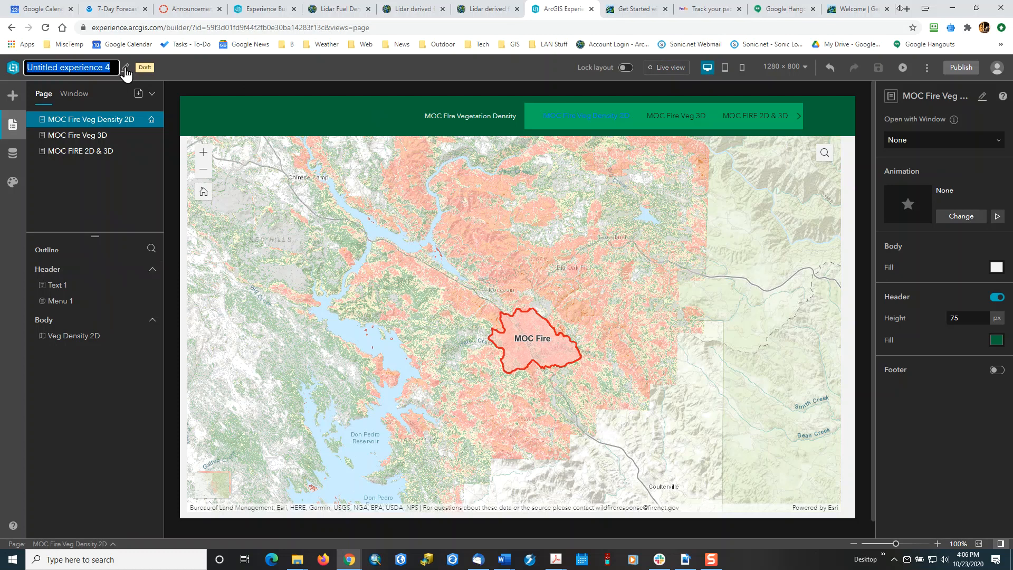
text(MOC)
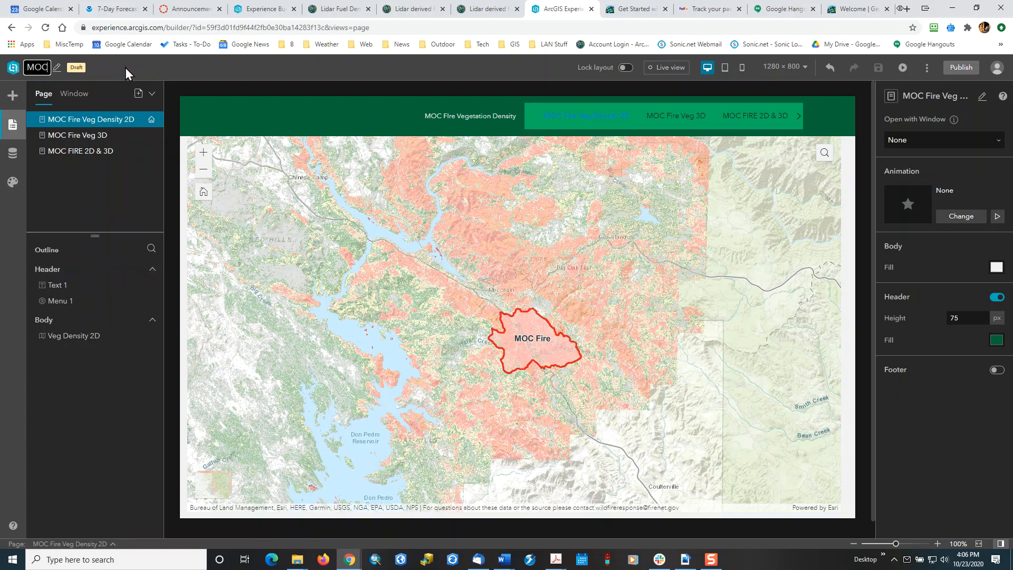
text( Fire Lidar V)
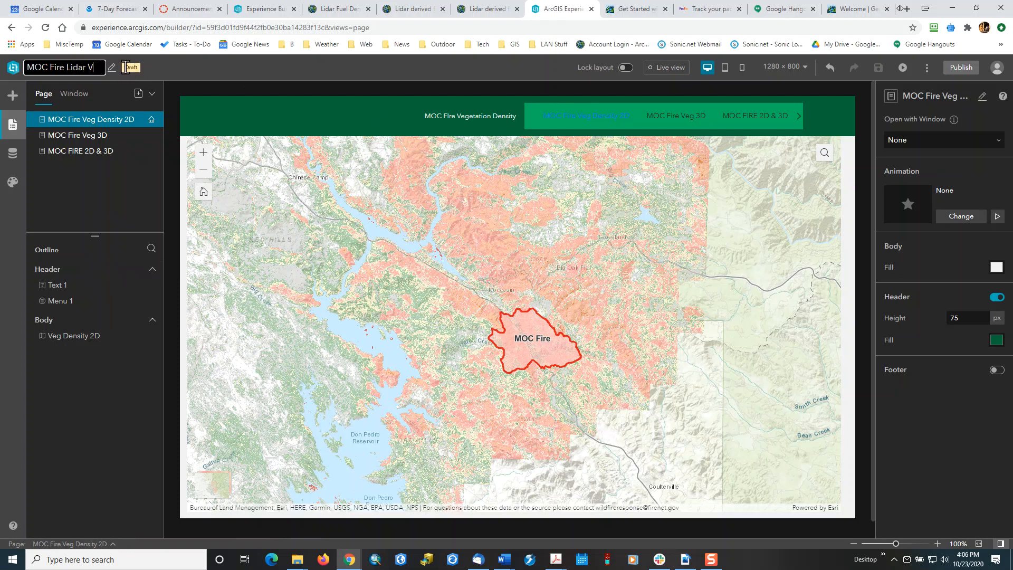
text(egetati)
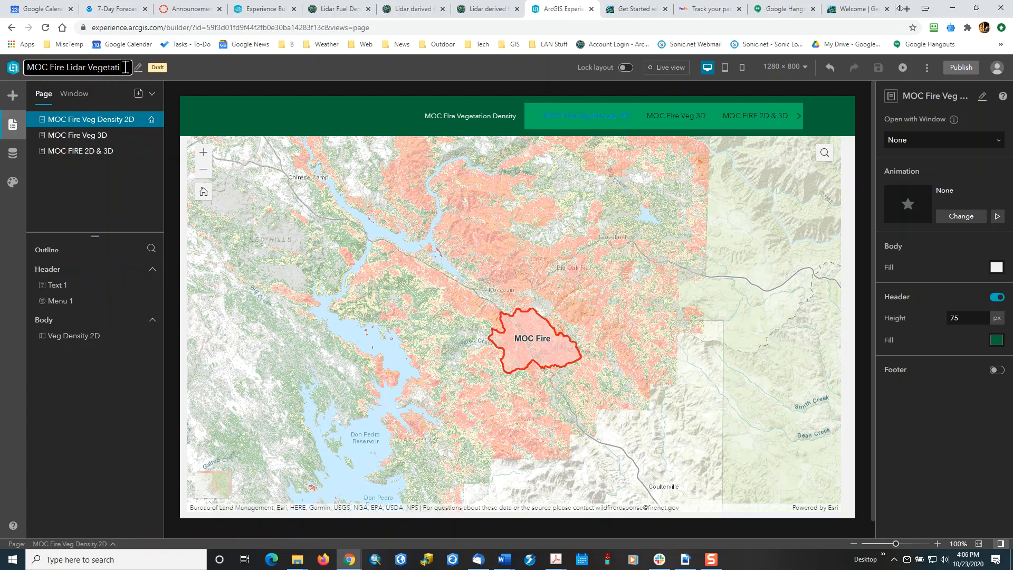
text(on Map)
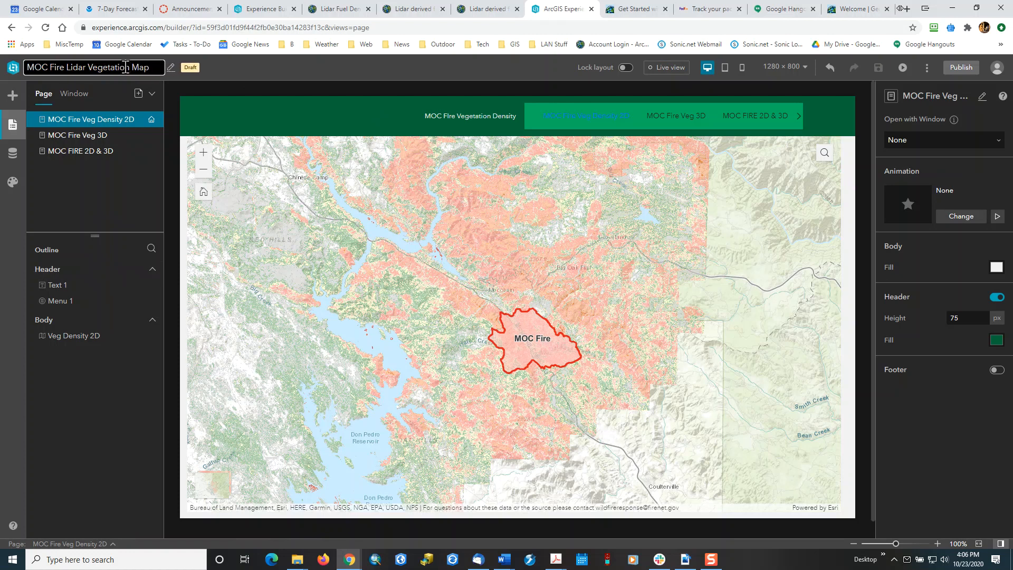
click(286, 70)
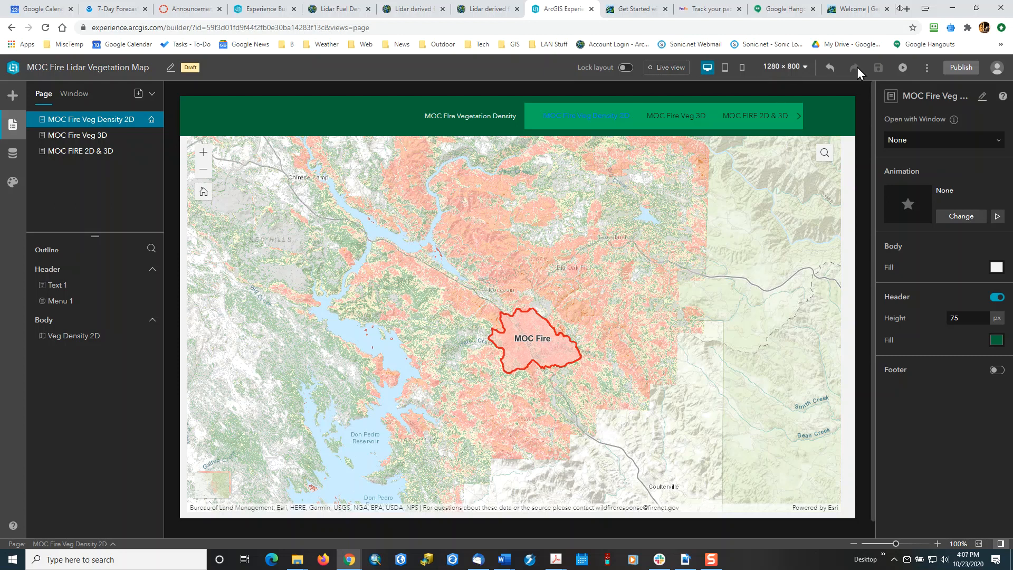
click(959, 68)
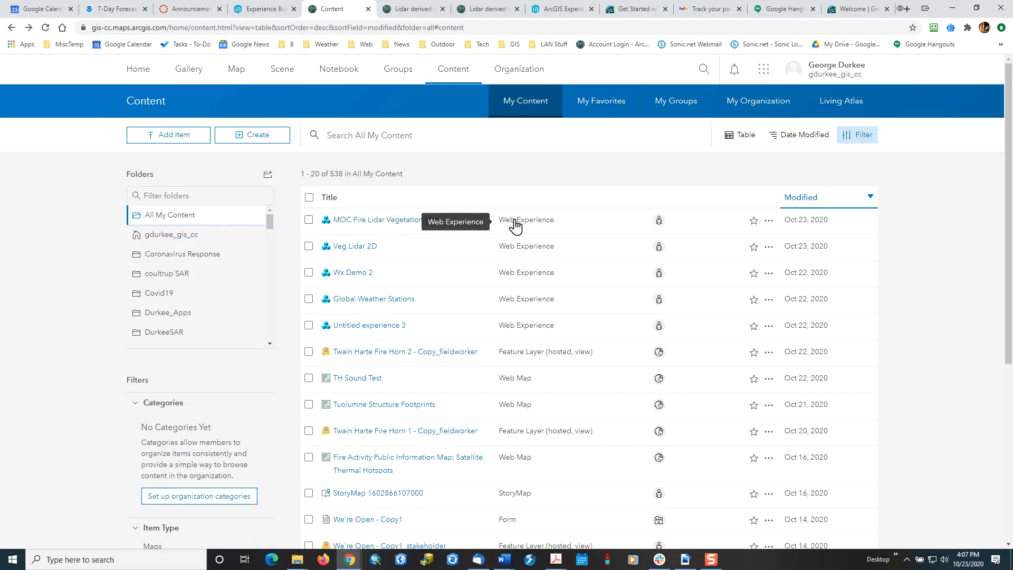
Set the sharing level of the MOC Fire Lidar Vegetation Map item to Organization in the ArcGIS Online content list
click(659, 223)
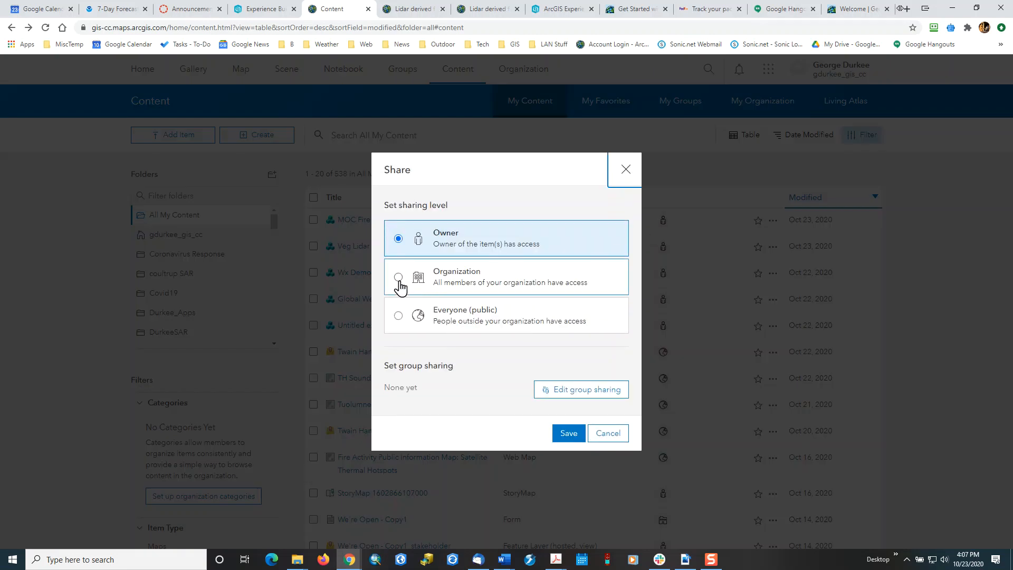
click(400, 280)
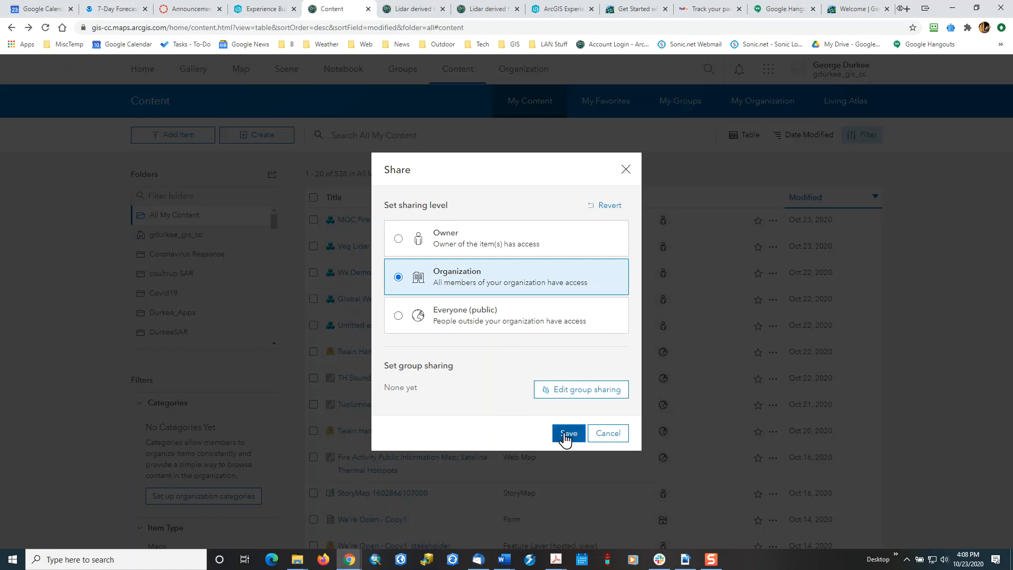
click(565, 433)
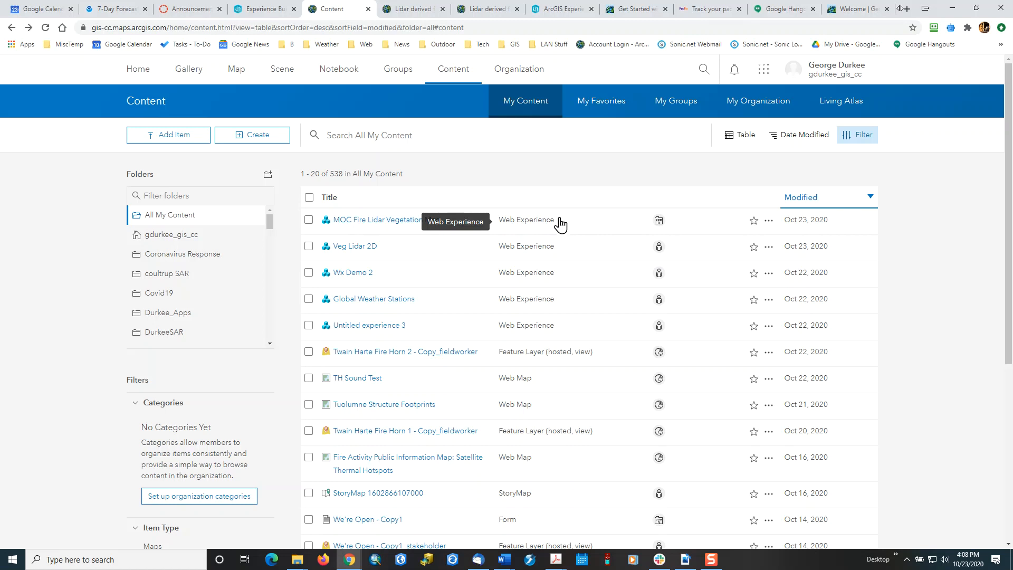
Move the MOC Fire Lidar Vegetation Map item to the ExpBuilder folder and open that folder
click(310, 221)
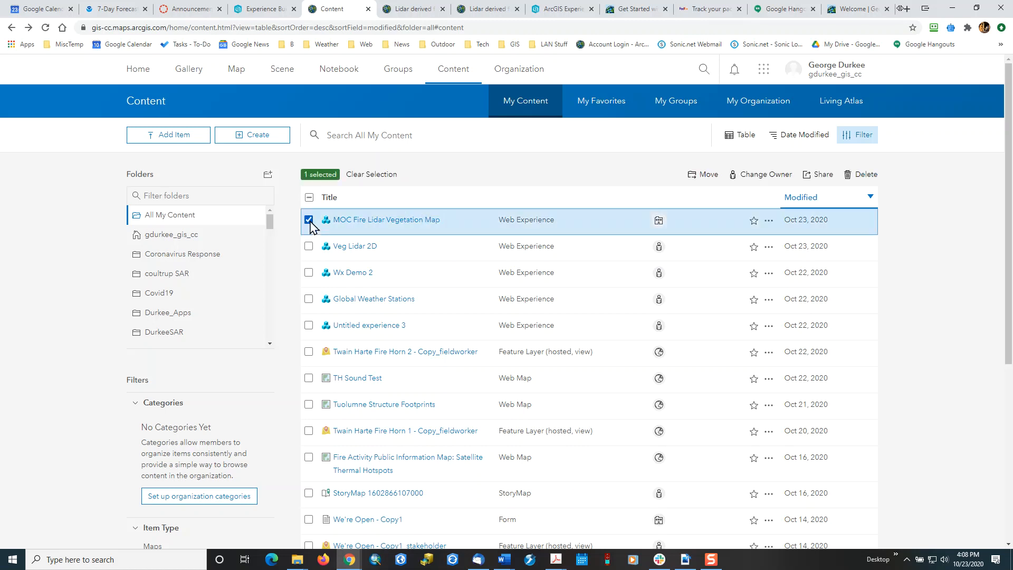
click(702, 175)
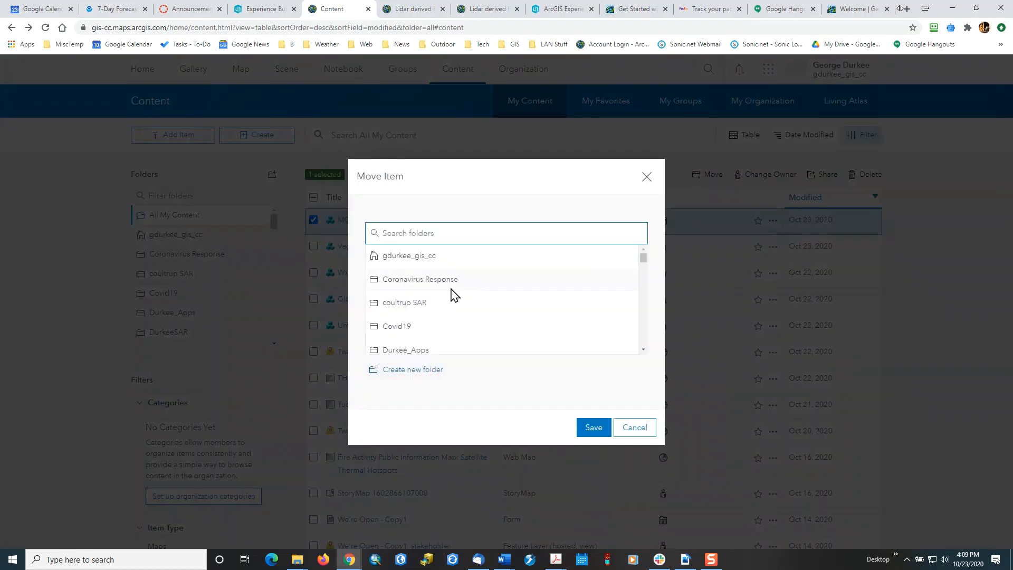
scroll(452, 296, down, 4)
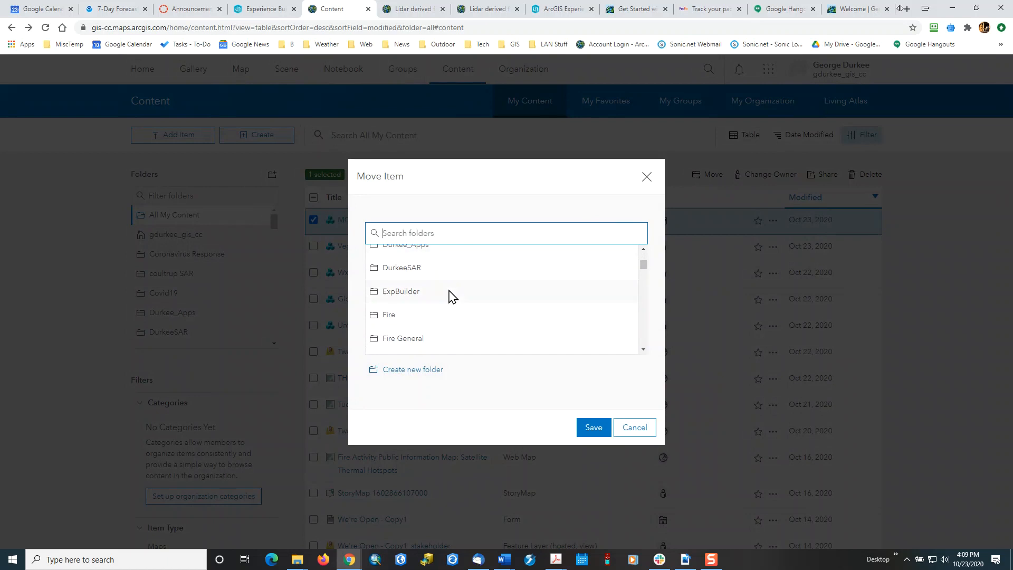
click(381, 296)
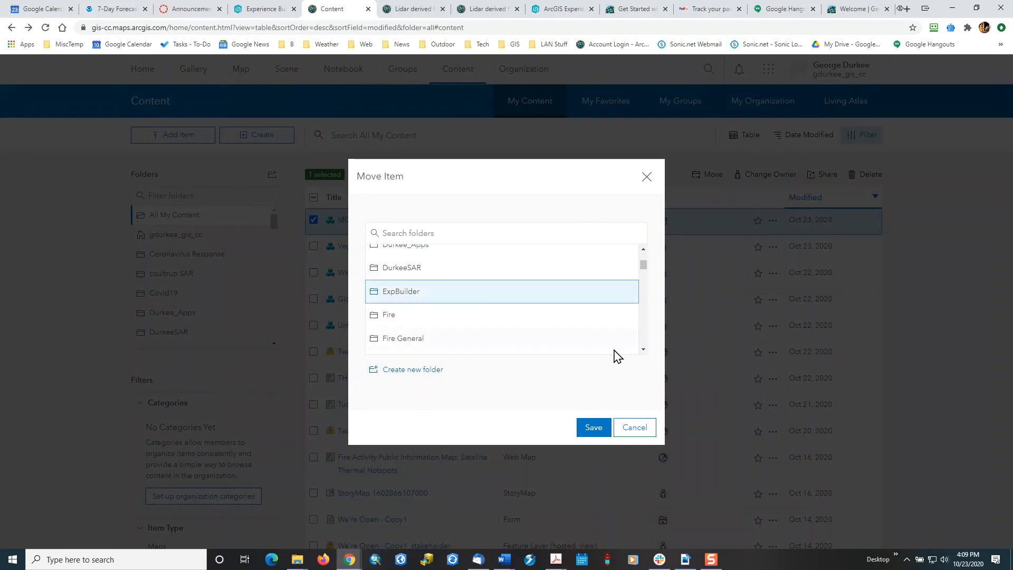
click(589, 428)
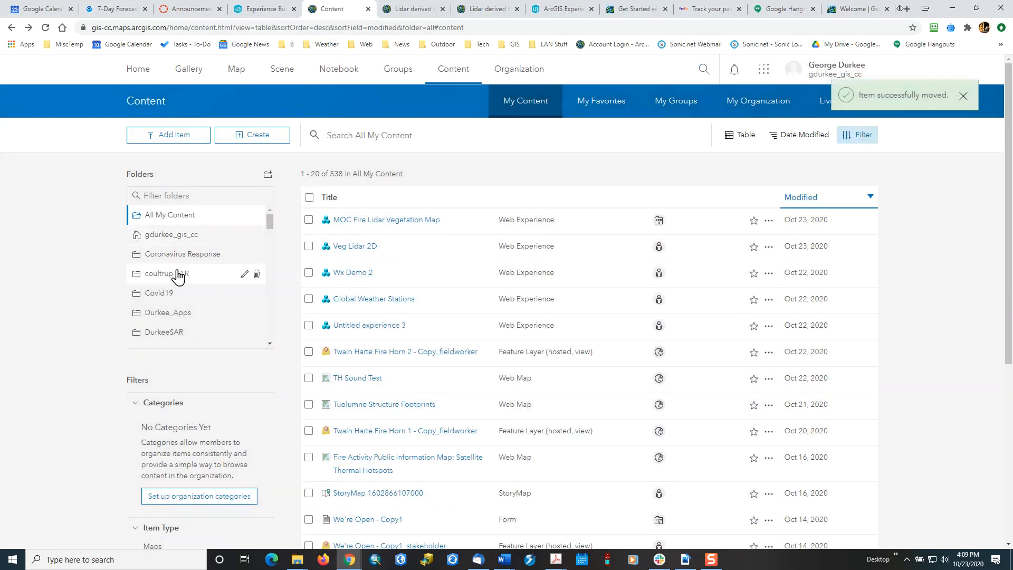
scroll(158, 261, down, 3)
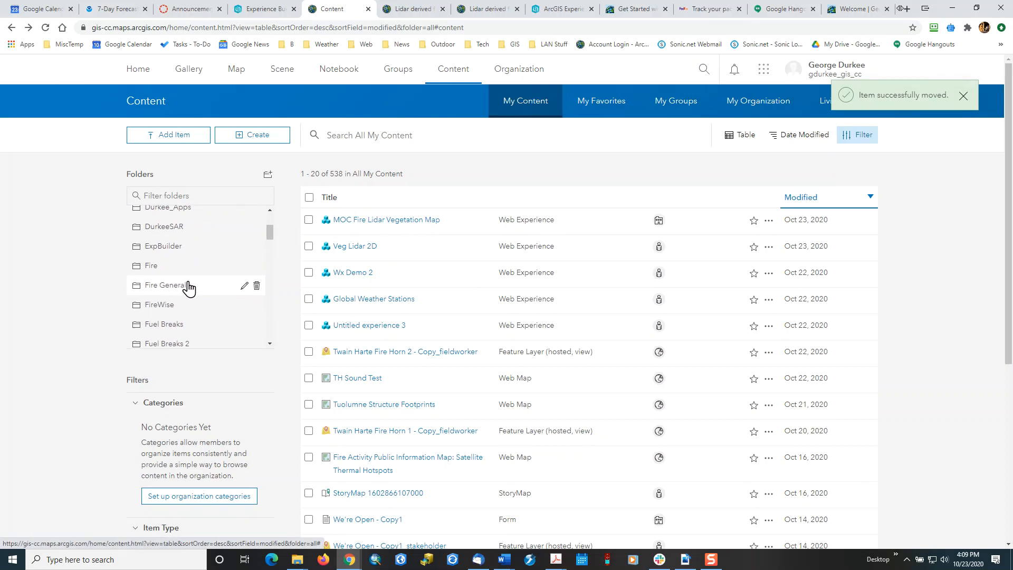
click(161, 247)
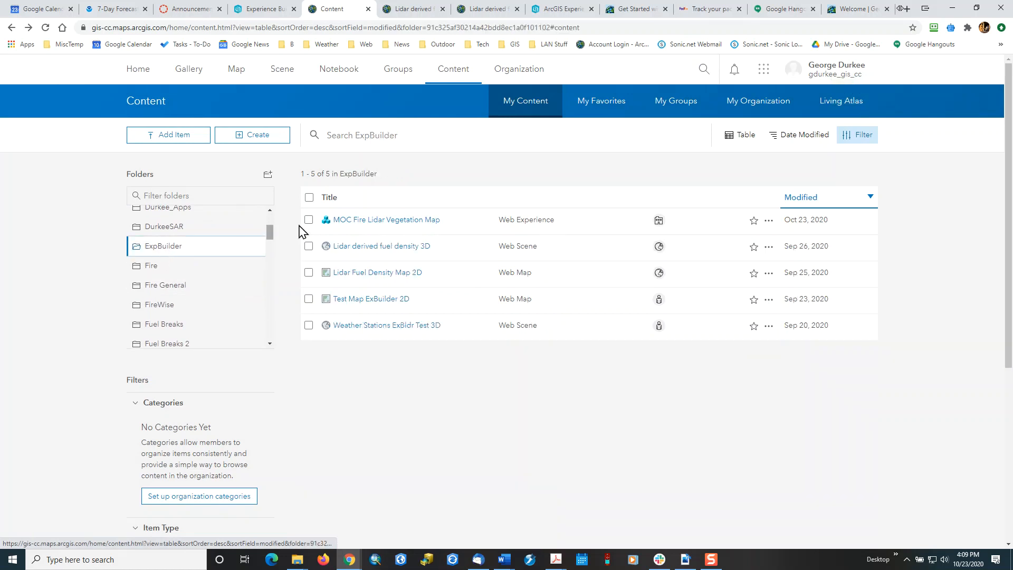